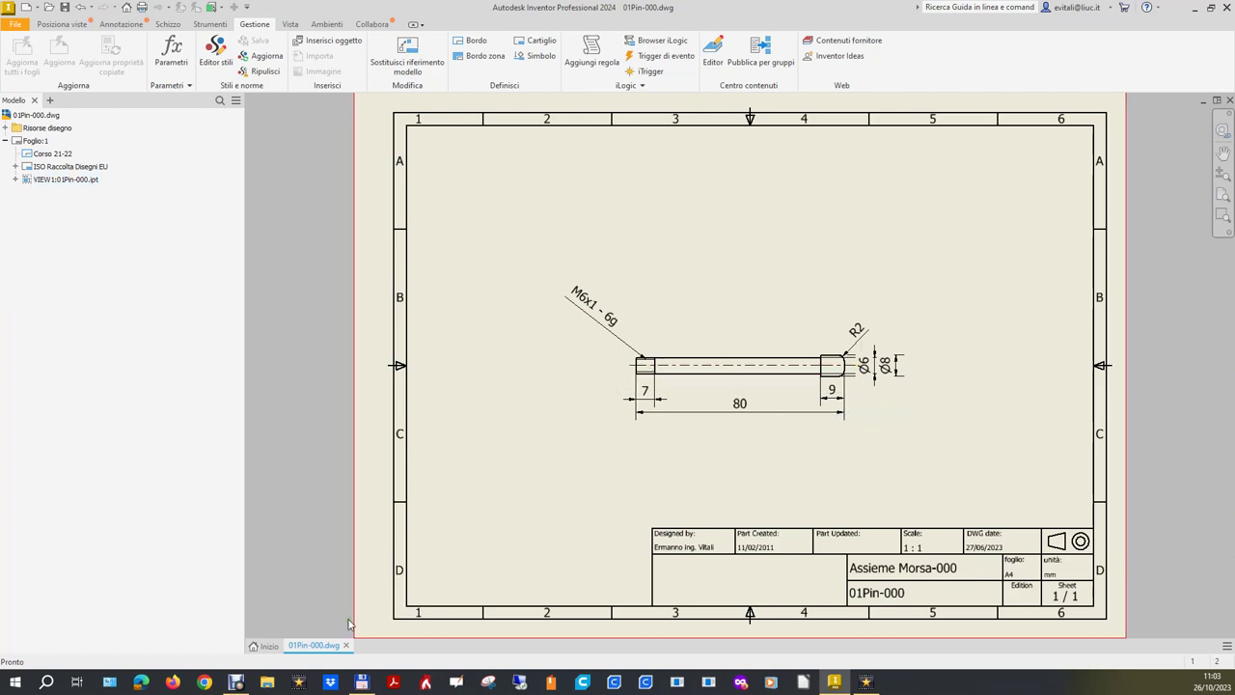
Step: Switch to the Home page listing the recent files 01Pin-000.ipt and 01Pin-000.dwg
{"action": "left_click", "coordinate": [266, 647]}
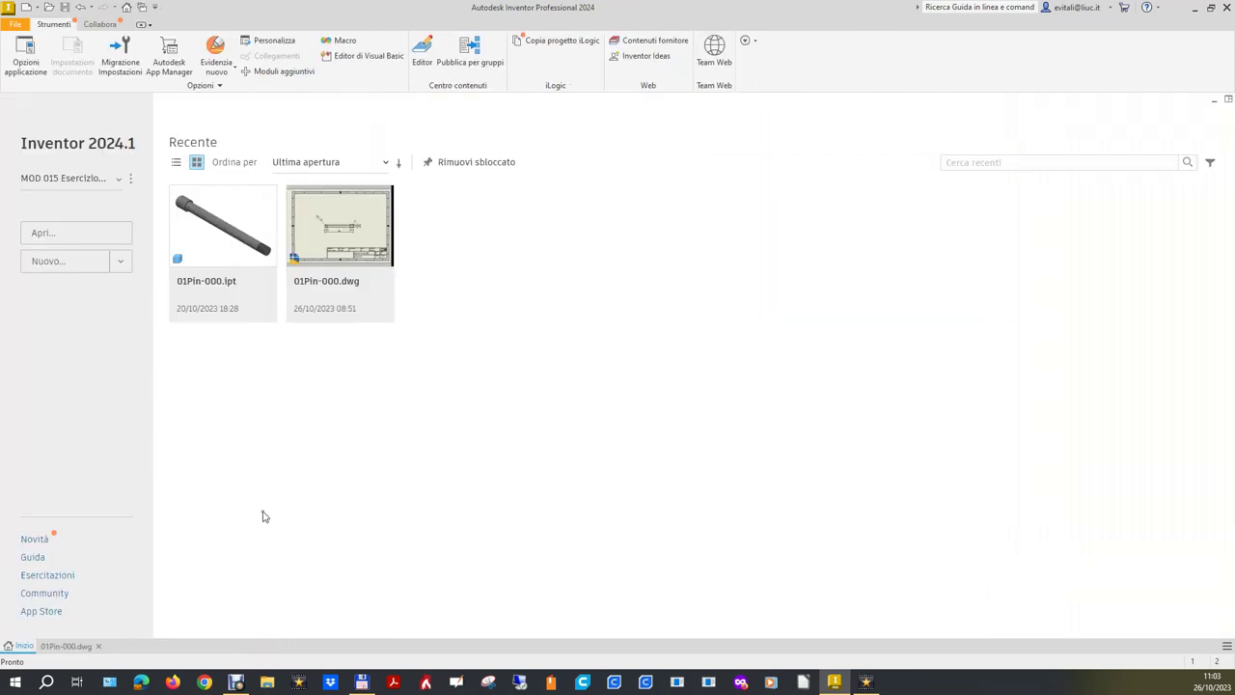
Step: Create a new millimetre part from the Profess template 'ipt 22-23 (mm).ipt'
{"action": "left_click", "coordinate": [88, 265]}
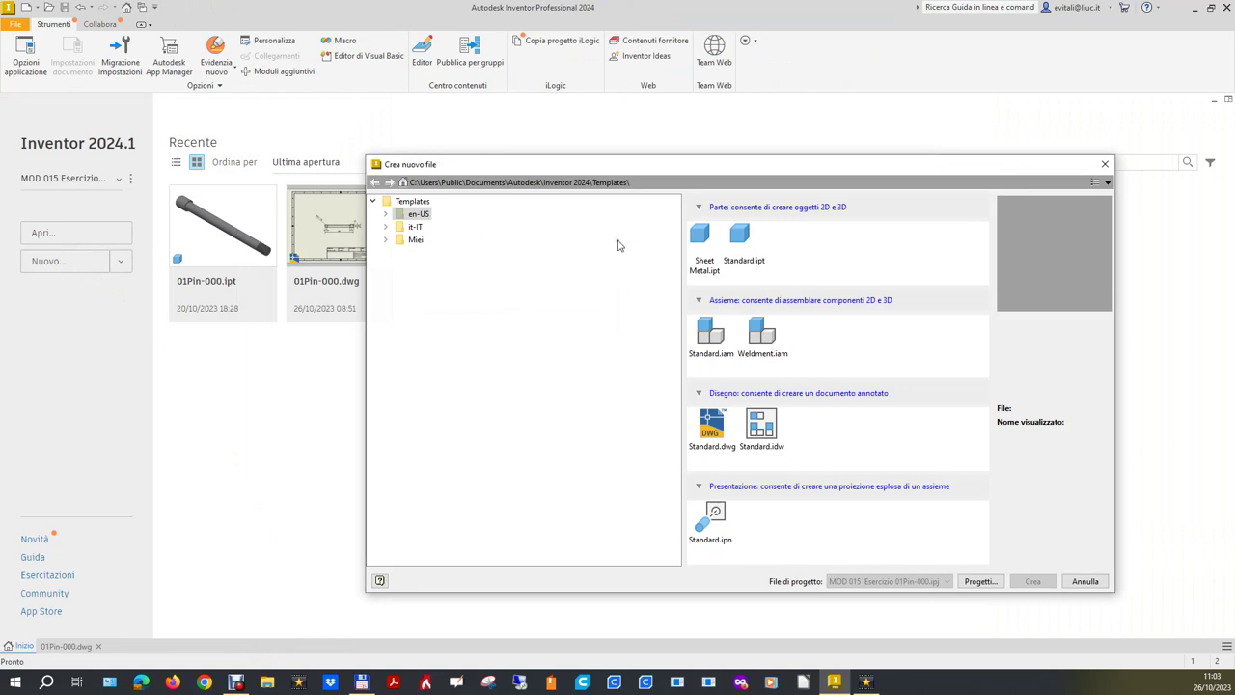
{"action": "left_click", "coordinate": [386, 240]}
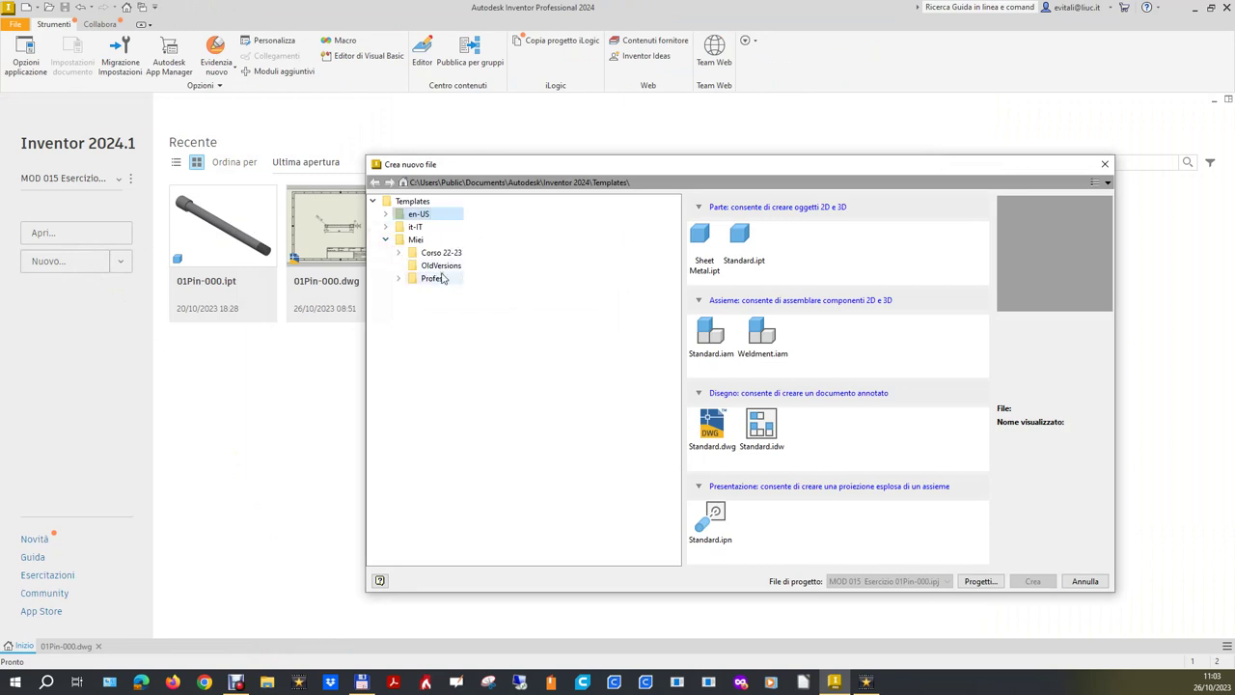
{"action": "left_click", "coordinate": [443, 279]}
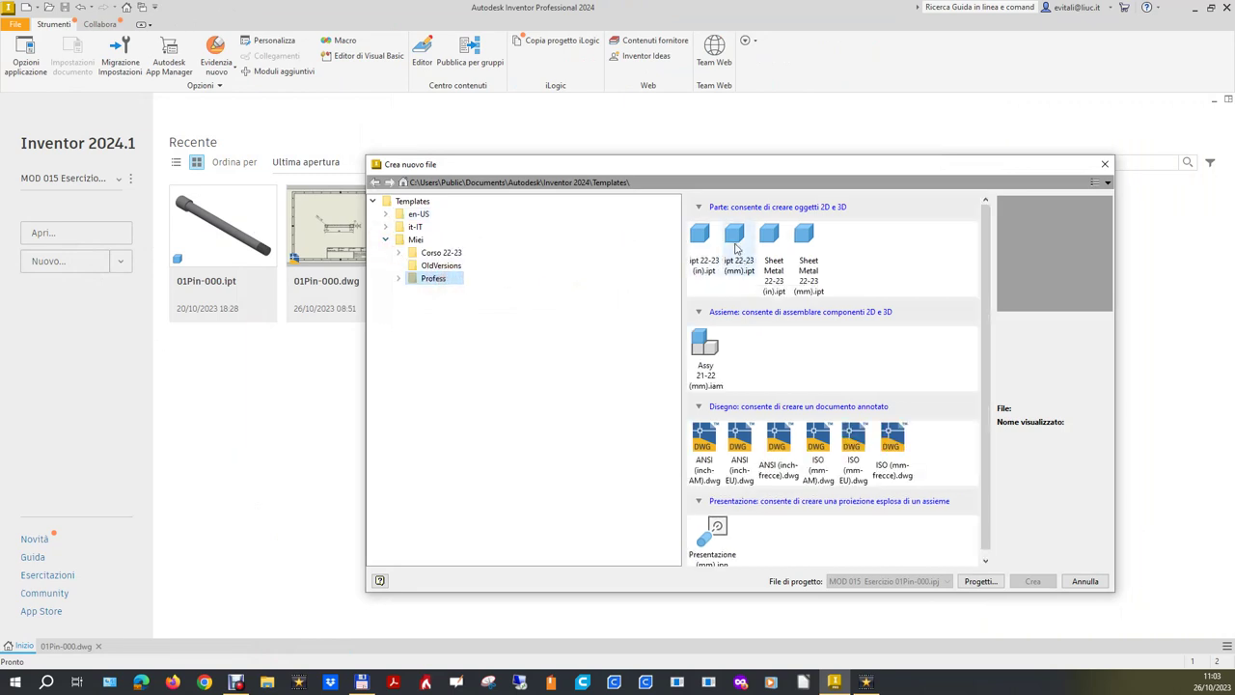
{"action": "double_click", "coordinate": [735, 248]}
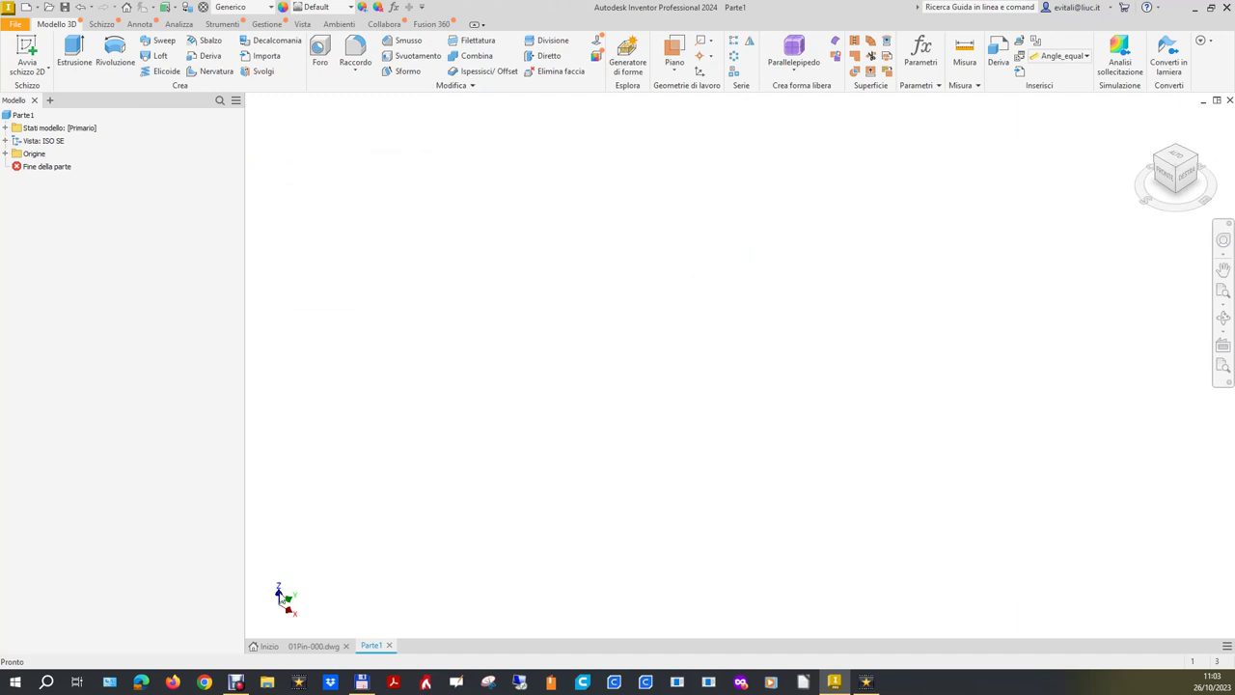
Step: Create a new drawing, Disegno1, from the ISO (mm-EU).dwg template
{"action": "left_click", "coordinate": [266, 645]}
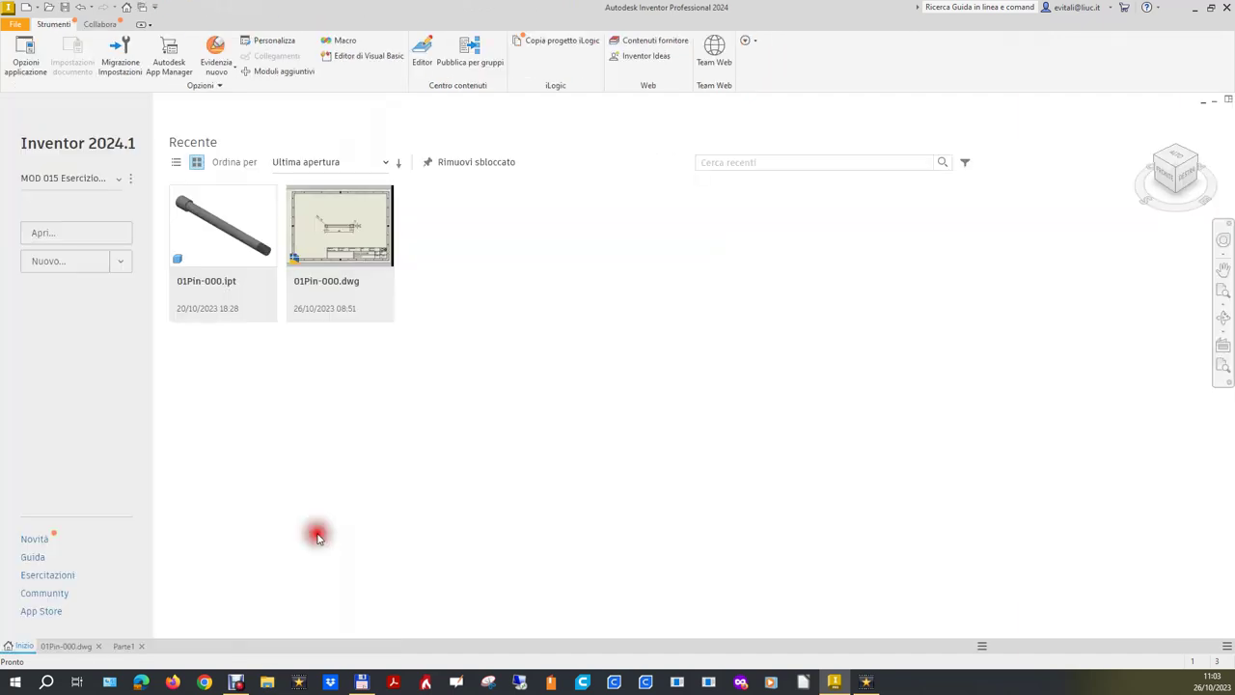
{"action": "left_click", "coordinate": [87, 262]}
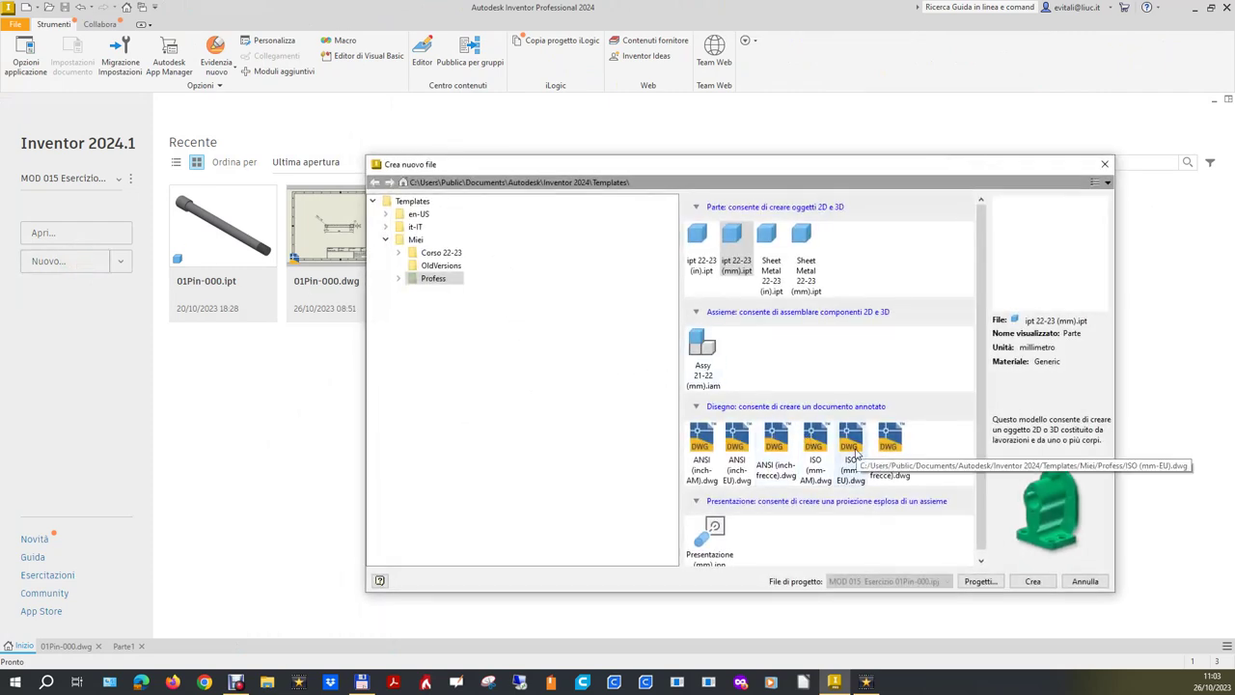
{"action": "double_click", "coordinate": [852, 446]}
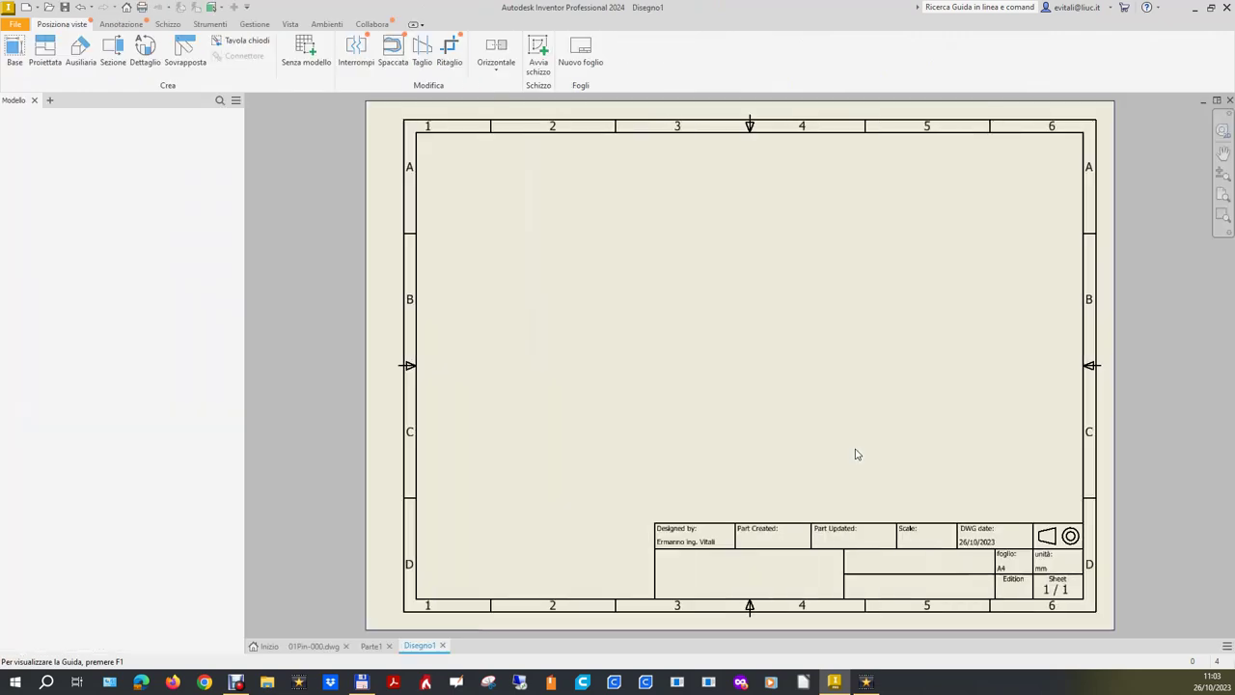
{"action": "left_click", "coordinate": [1227, 645]}
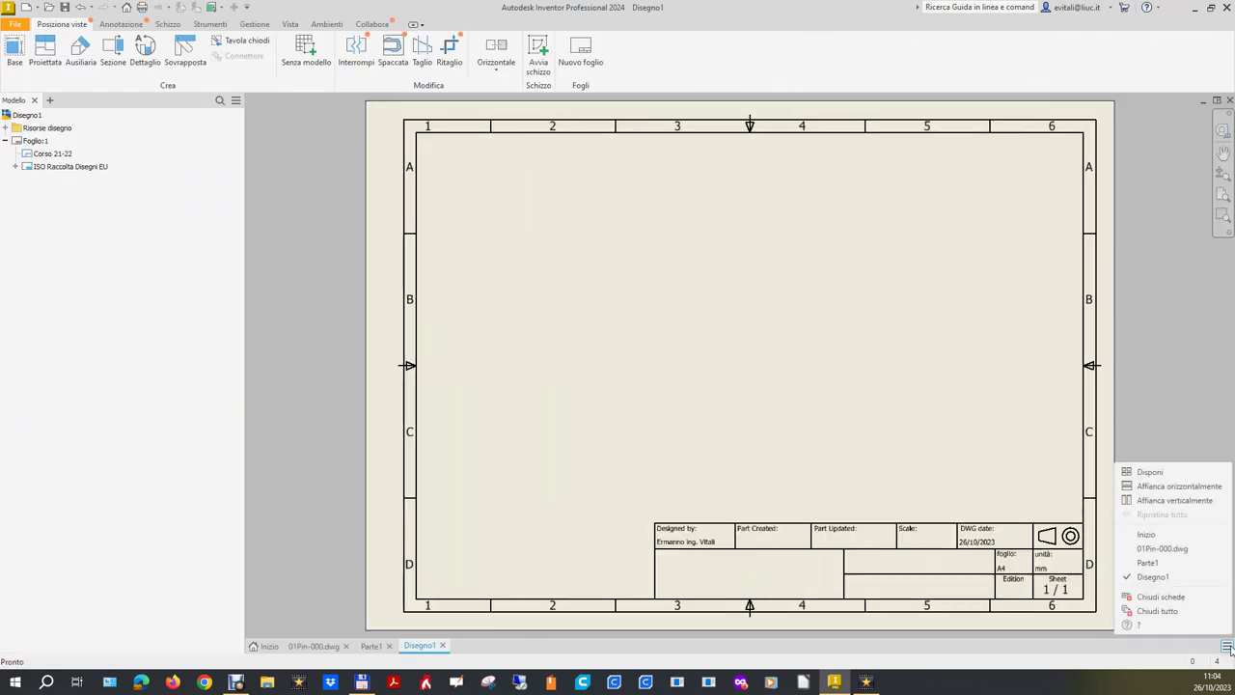
Step: Tile the documents vertically and dock Disegno1 below the 01Pin-000 drawing
{"action": "left_click", "coordinate": [1206, 501]}
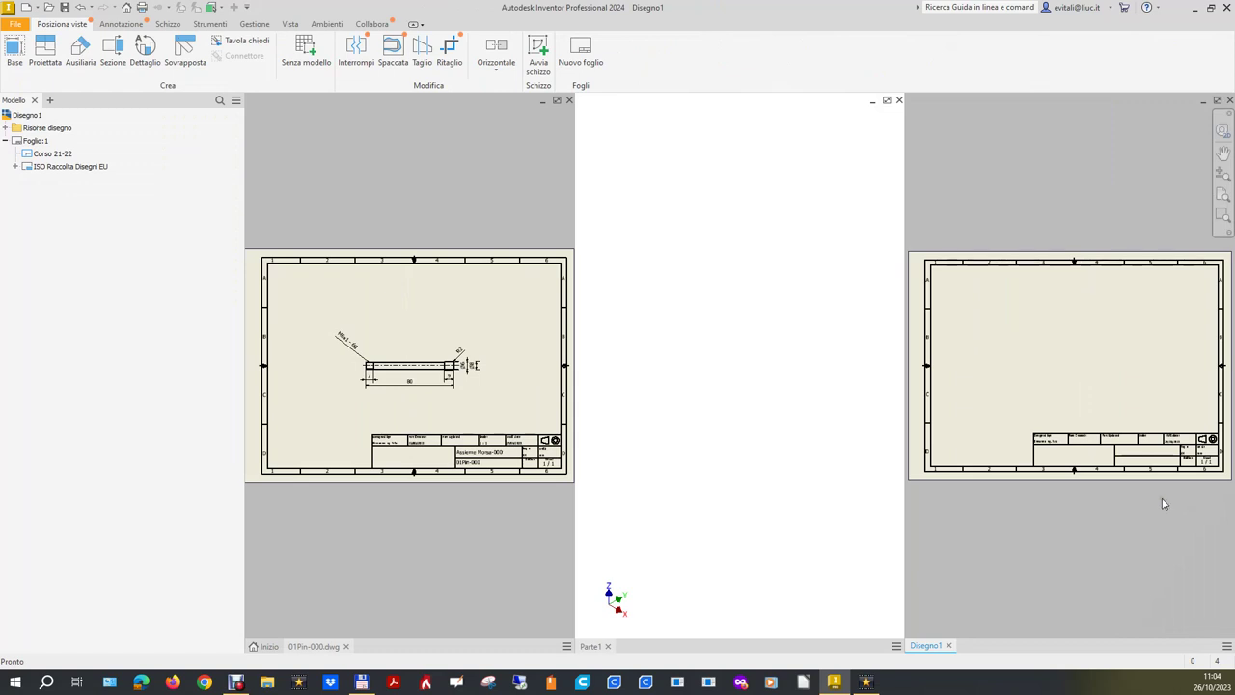
{"action": "left_click", "coordinate": [929, 647]}
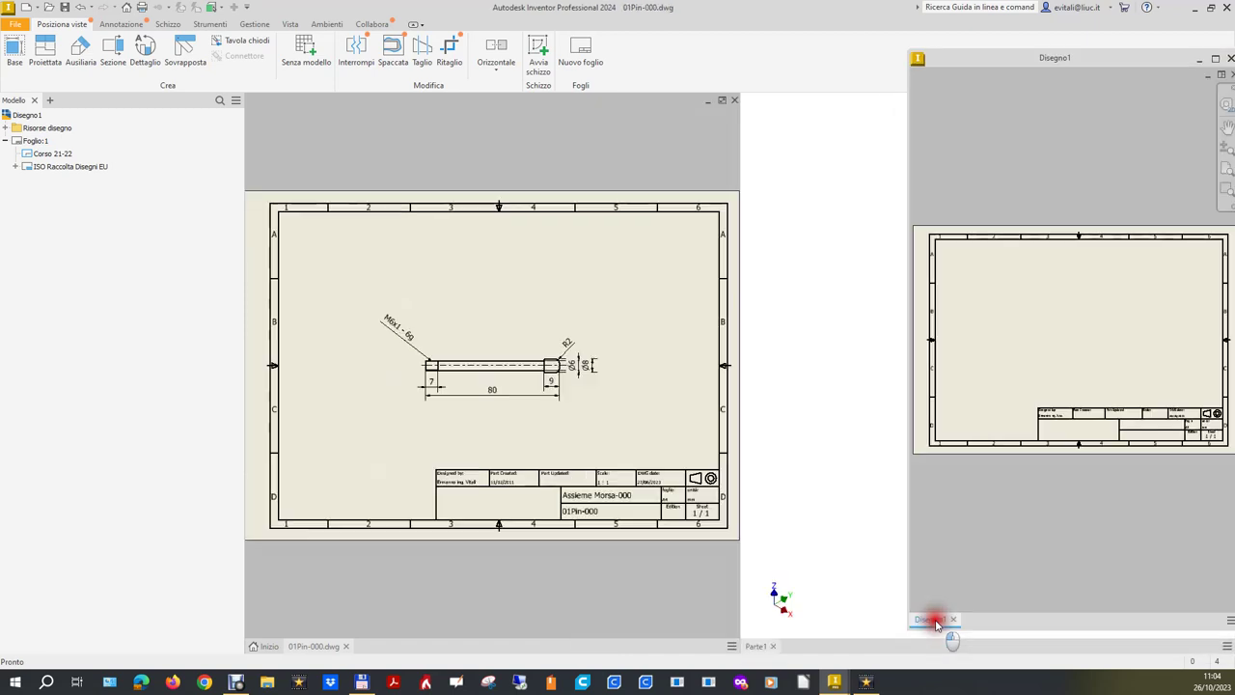
{"action": "mouse_move", "coordinate": [930, 651]}
{"action": "left_mouse_down"}
{"action": "mouse_move", "coordinate": [791, 528]}
{"action": "mouse_move", "coordinate": [606, 538]}
{"action": "mouse_move", "coordinate": [595, 567]}
{"action": "mouse_move", "coordinate": [460, 617]}
{"action": "mouse_move", "coordinate": [448, 649]}
{"action": "left_mouse_up"}
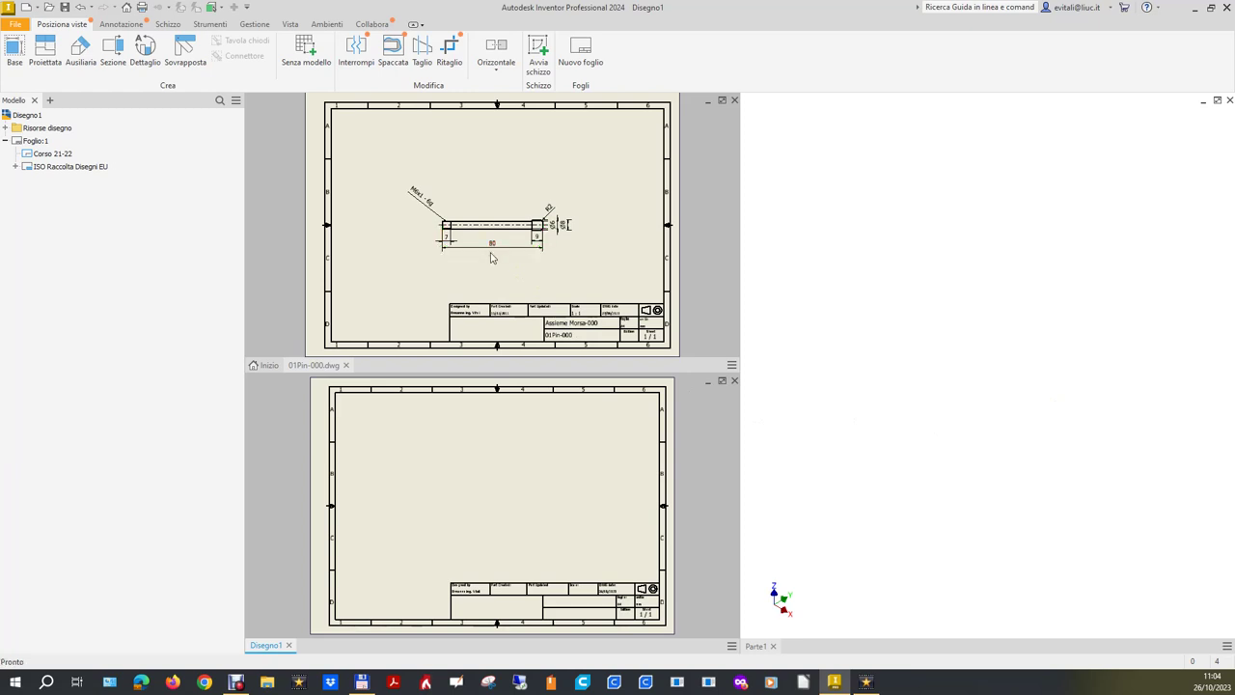
{"action": "scroll", "coordinate": [556, 241], "scroll_direction": "up", "scroll_amount": 3}
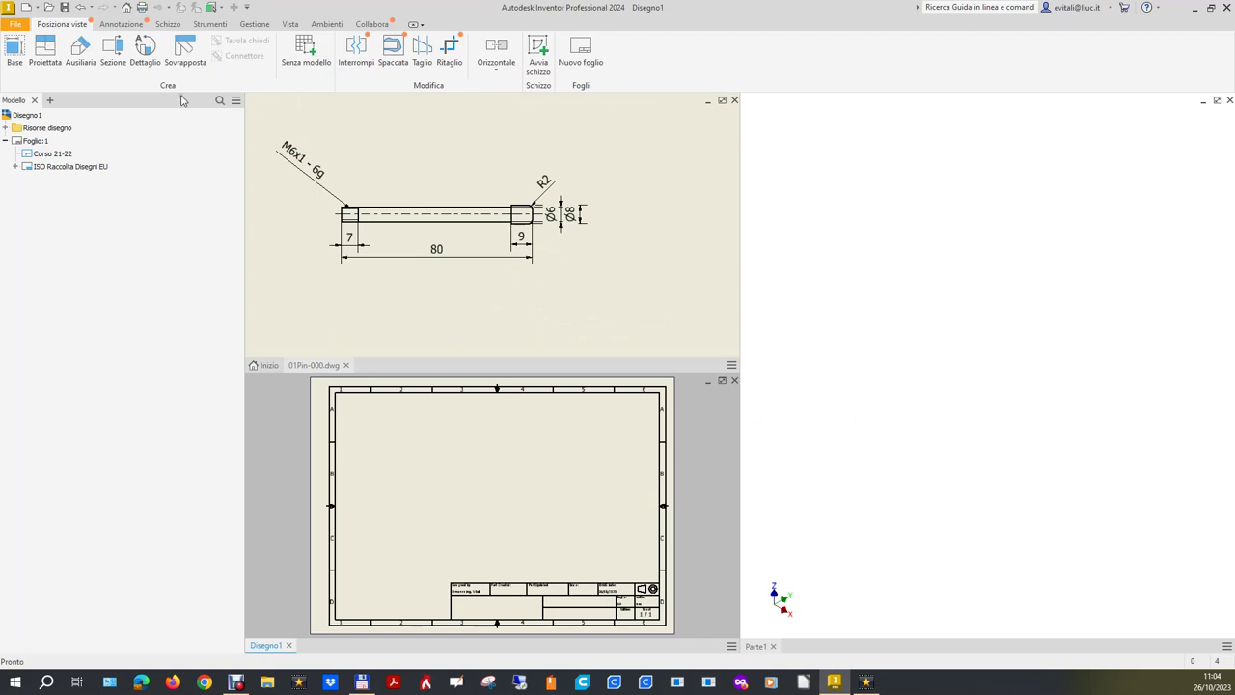
Step: Start a sketch on Parte1's XY plane and draw a circle
{"action": "left_click", "coordinate": [946, 416]}
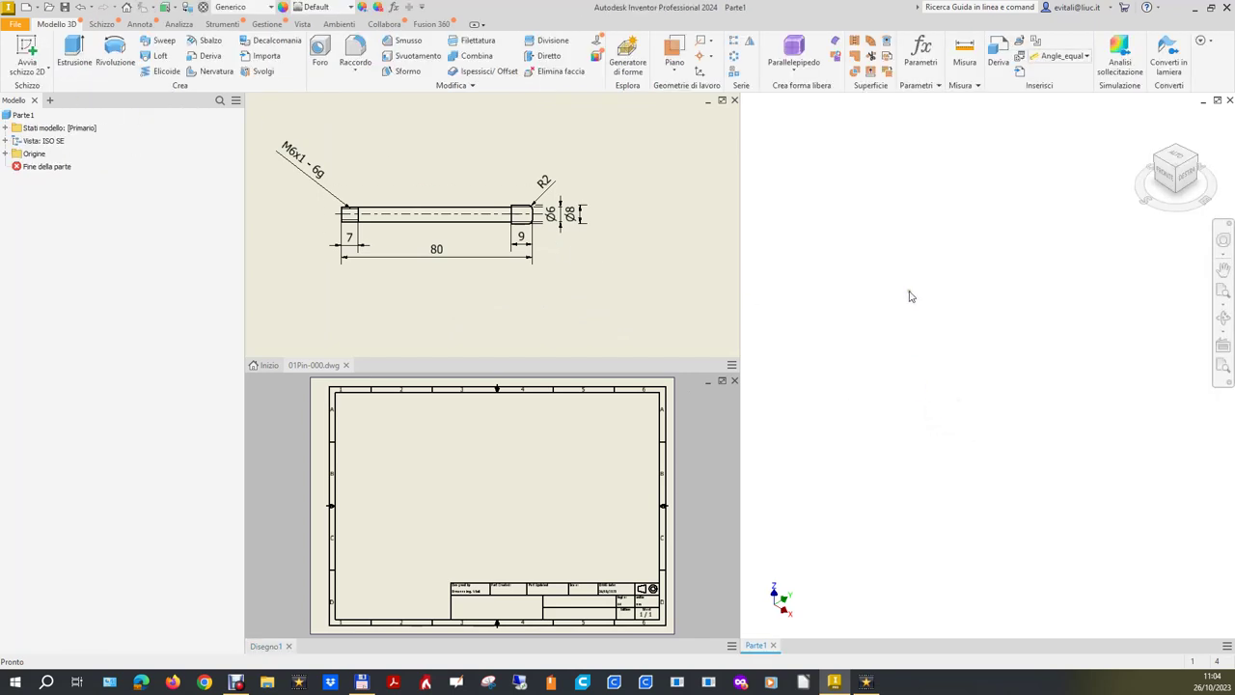
{"action": "left_click", "coordinate": [11, 157]}
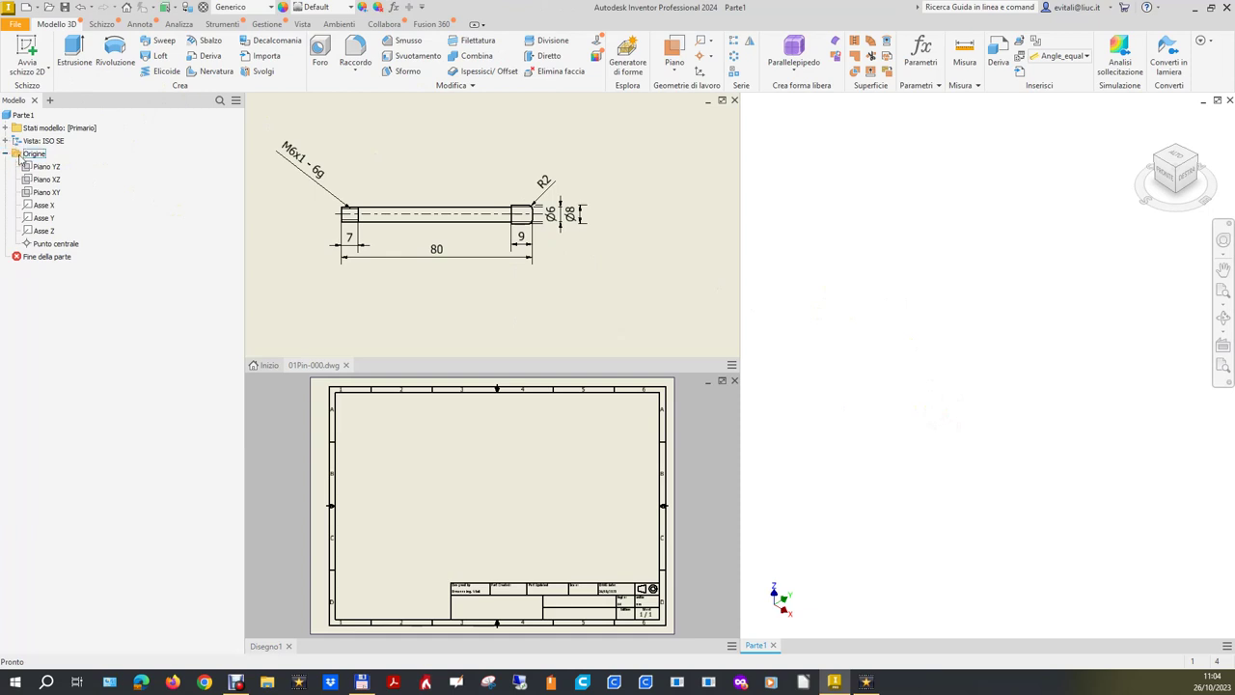
{"action": "left_click", "coordinate": [48, 193]}
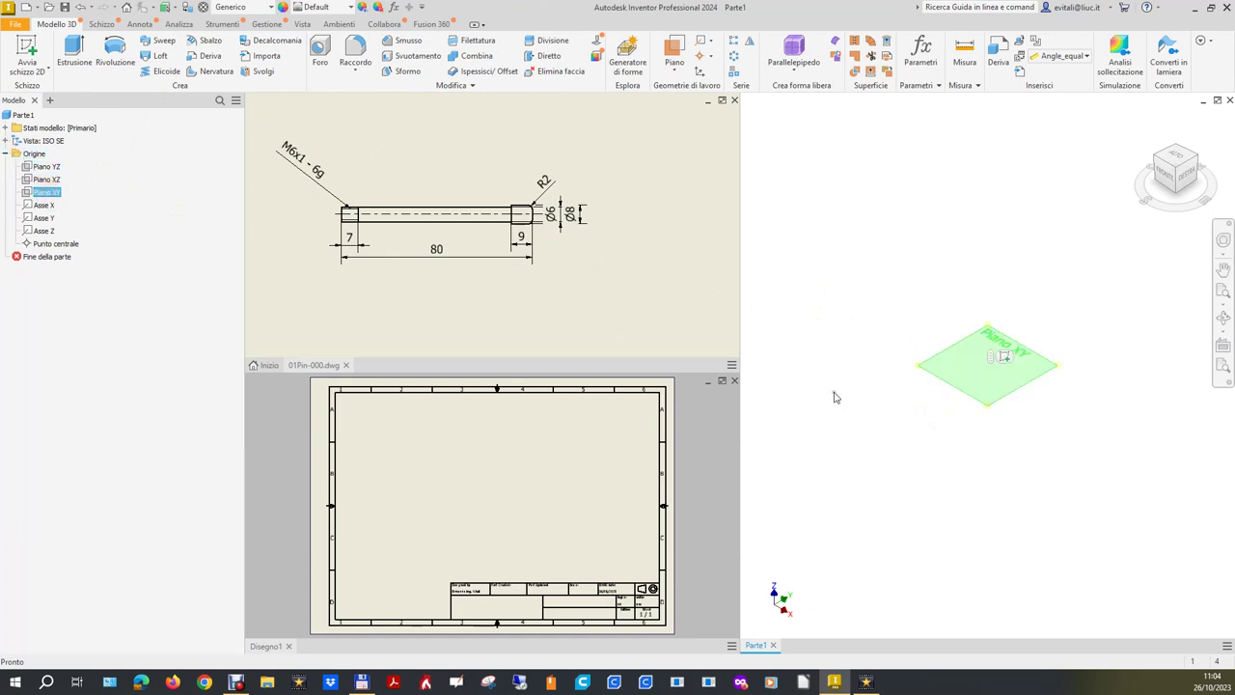
{"action": "left_click", "coordinate": [1008, 359]}
{"action": "key", "text": "s"}
{"action": "left_click", "coordinate": [109, 47]}
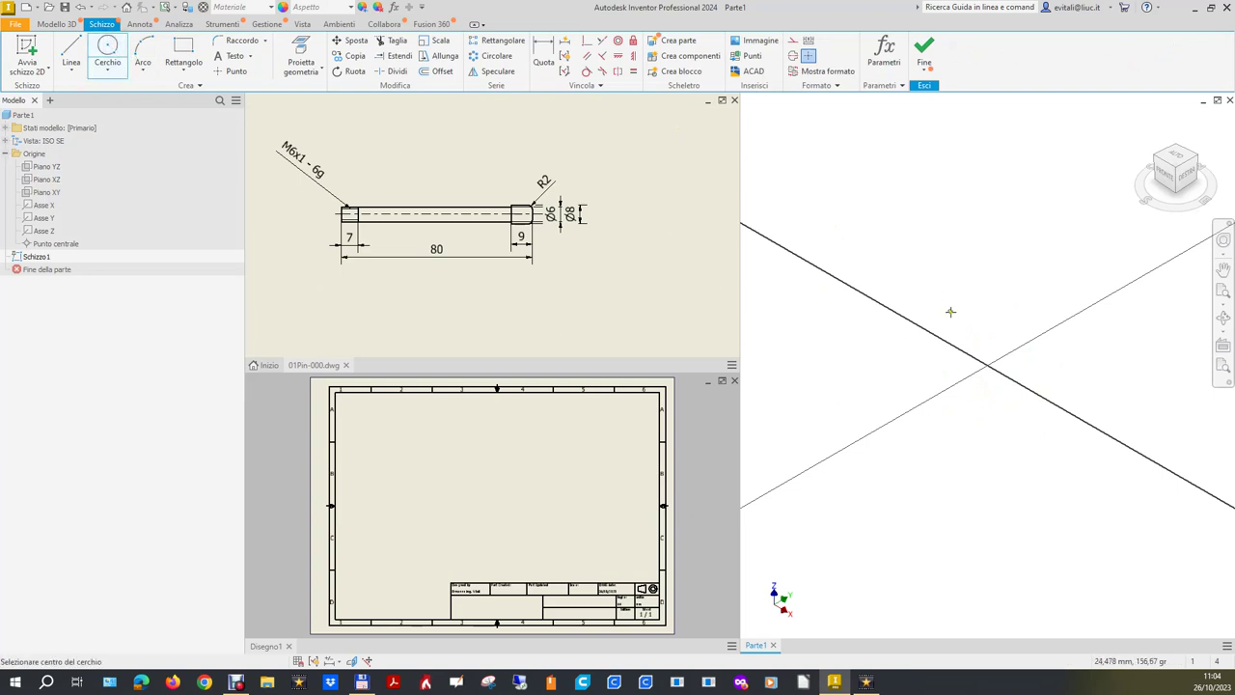
{"action": "left_click", "coordinate": [949, 324]}
{"action": "left_click", "coordinate": [955, 301]}
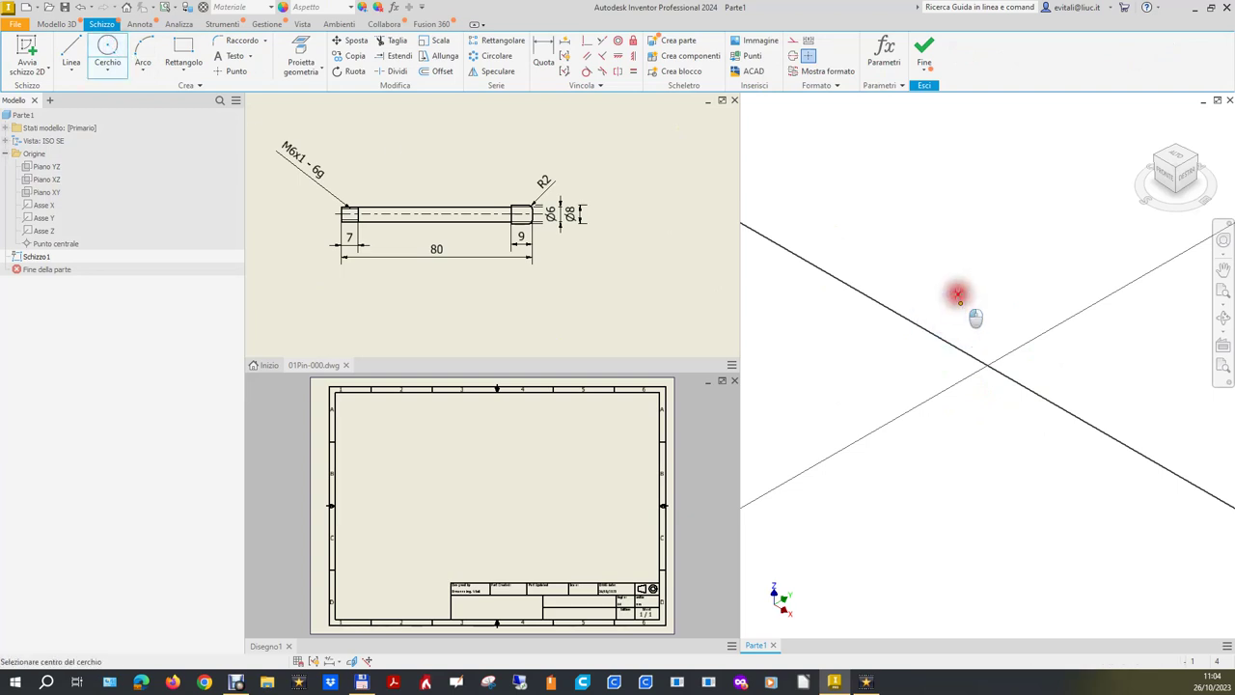
Step: Dimension the circle to 6 mm, make its centre coincident with the origin, and finish the sketch
{"action": "left_click", "coordinate": [543, 50]}
{"action": "left_click", "coordinate": [958, 304]}
{"action": "left_click", "coordinate": [949, 291]}
{"action": "type", "text": "6"}
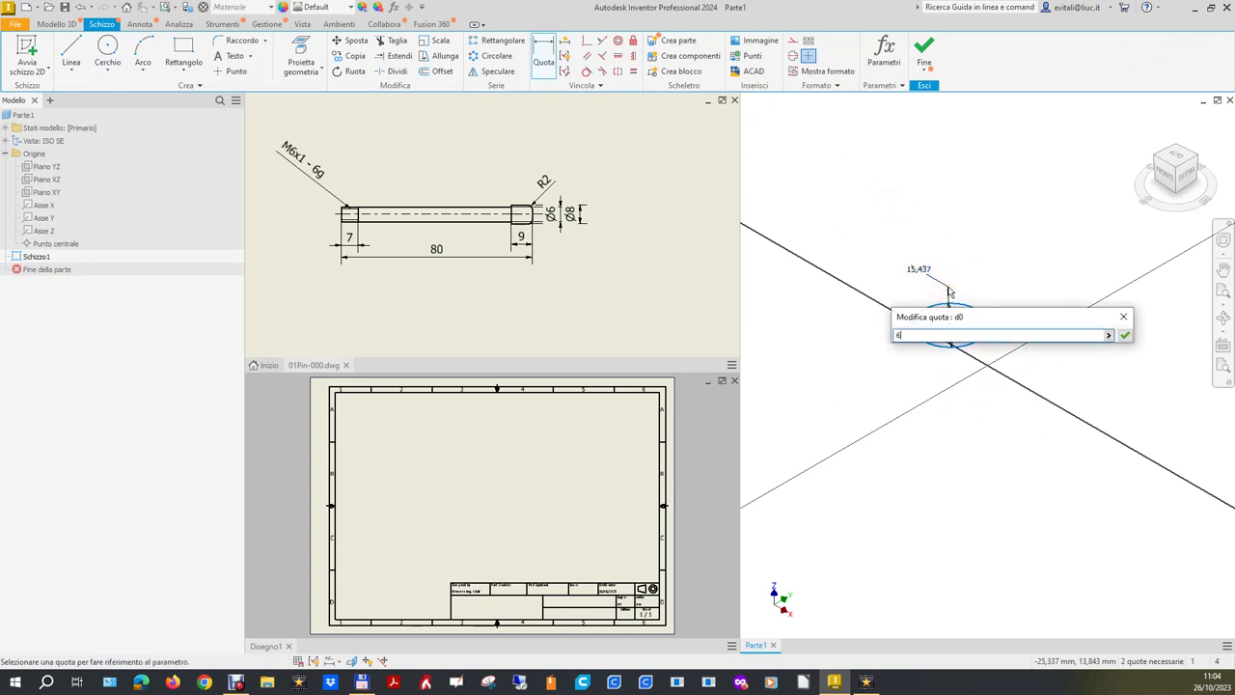
{"action": "key", "text": "Return"}
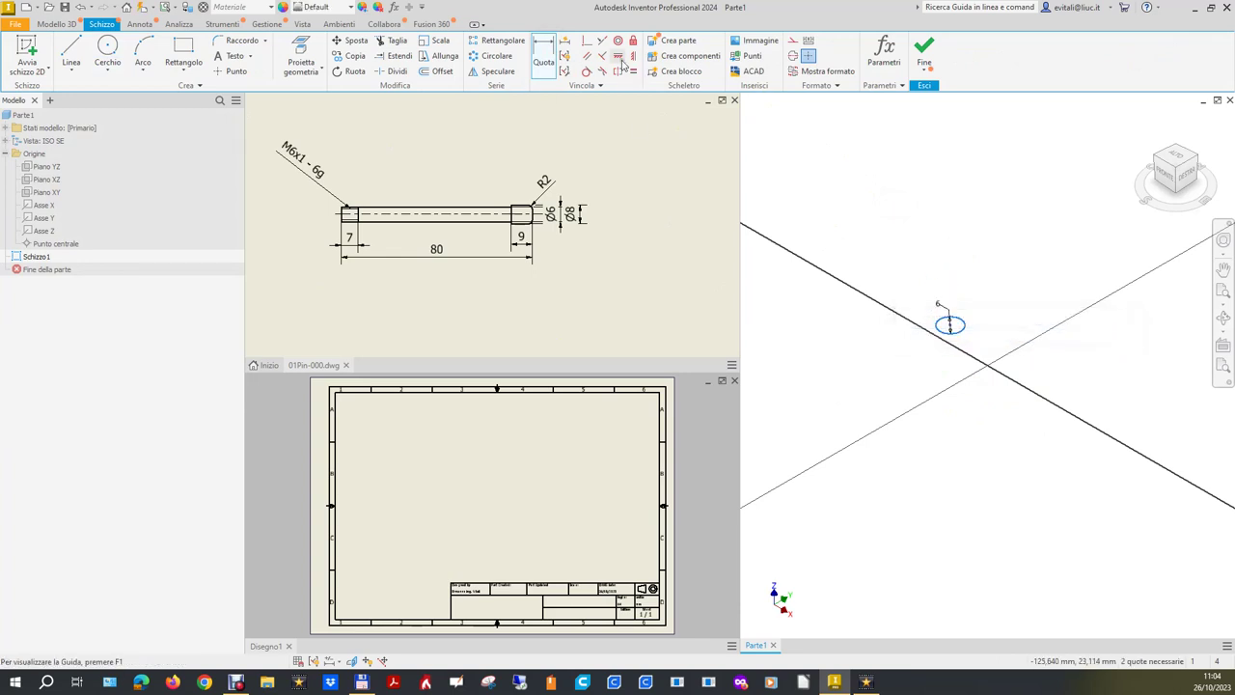
{"action": "left_click", "coordinate": [588, 43]}
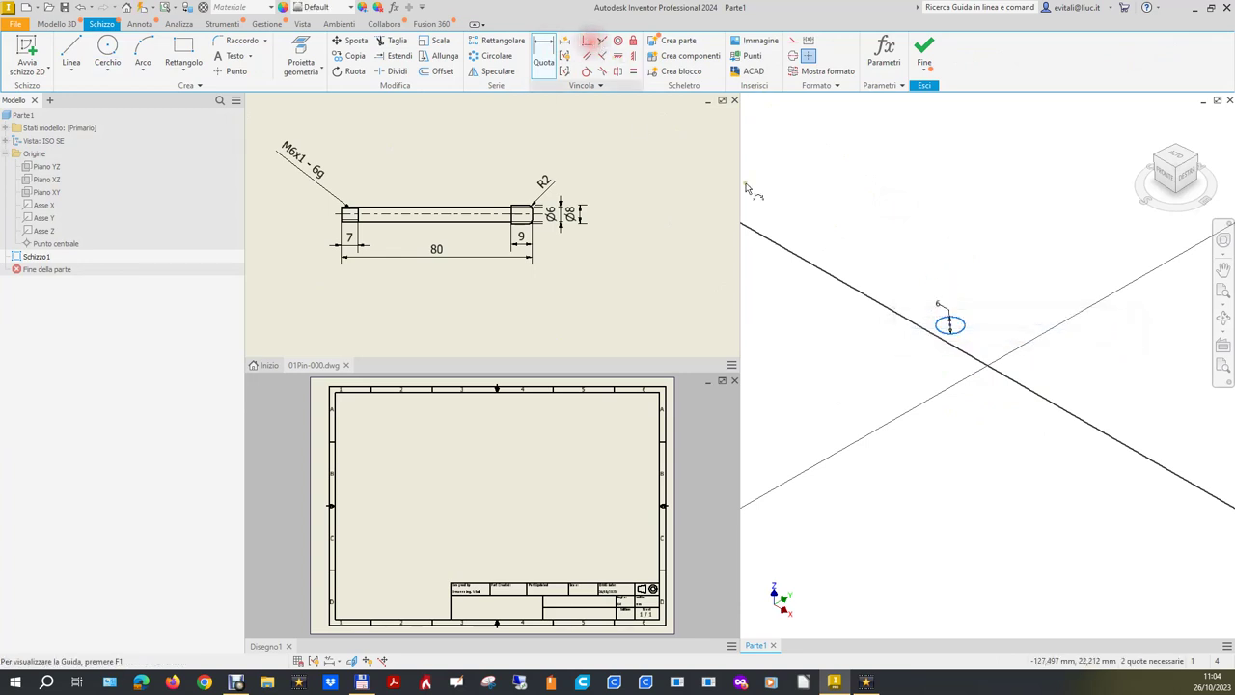
{"action": "left_click", "coordinate": [949, 326]}
{"action": "left_click", "coordinate": [59, 247]}
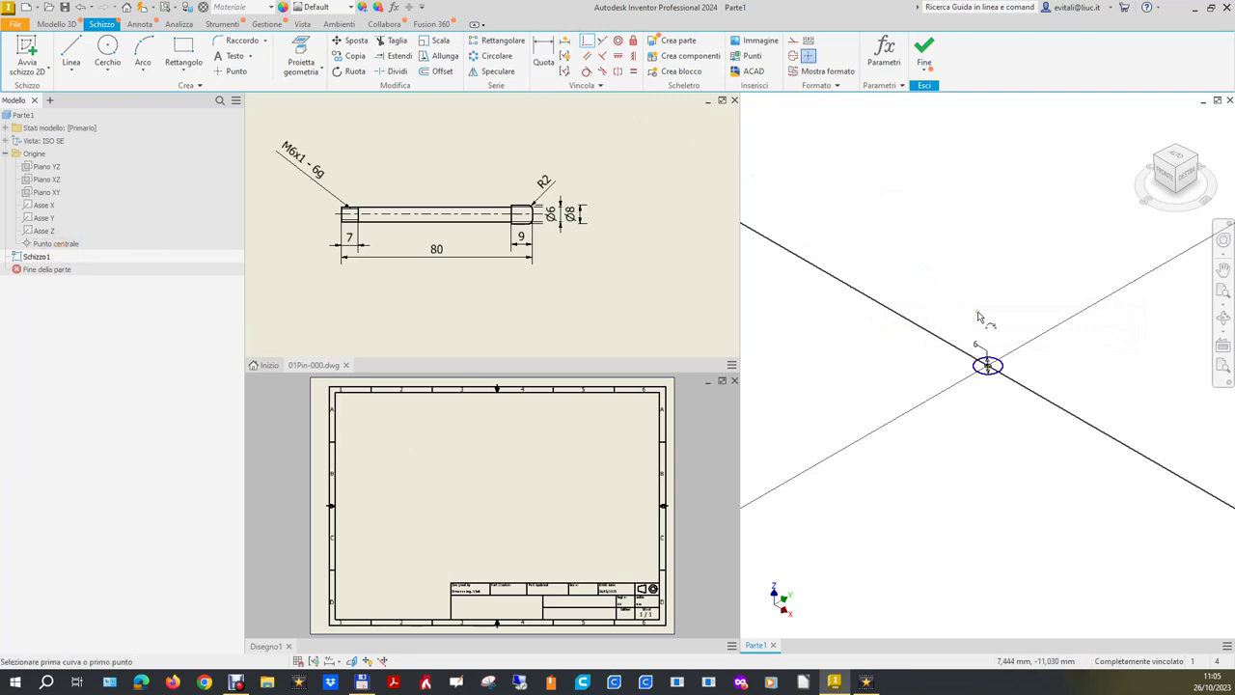
{"action": "left_click", "coordinate": [924, 50]}
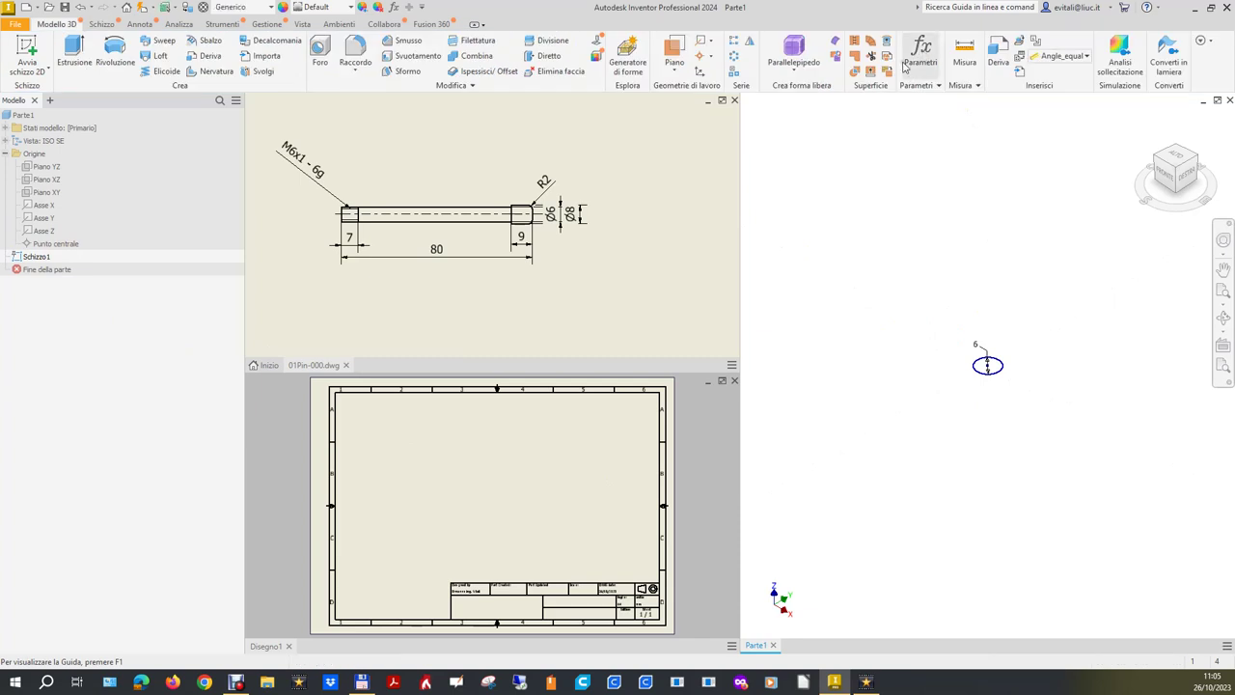
{"action": "left_click", "coordinate": [74, 53]}
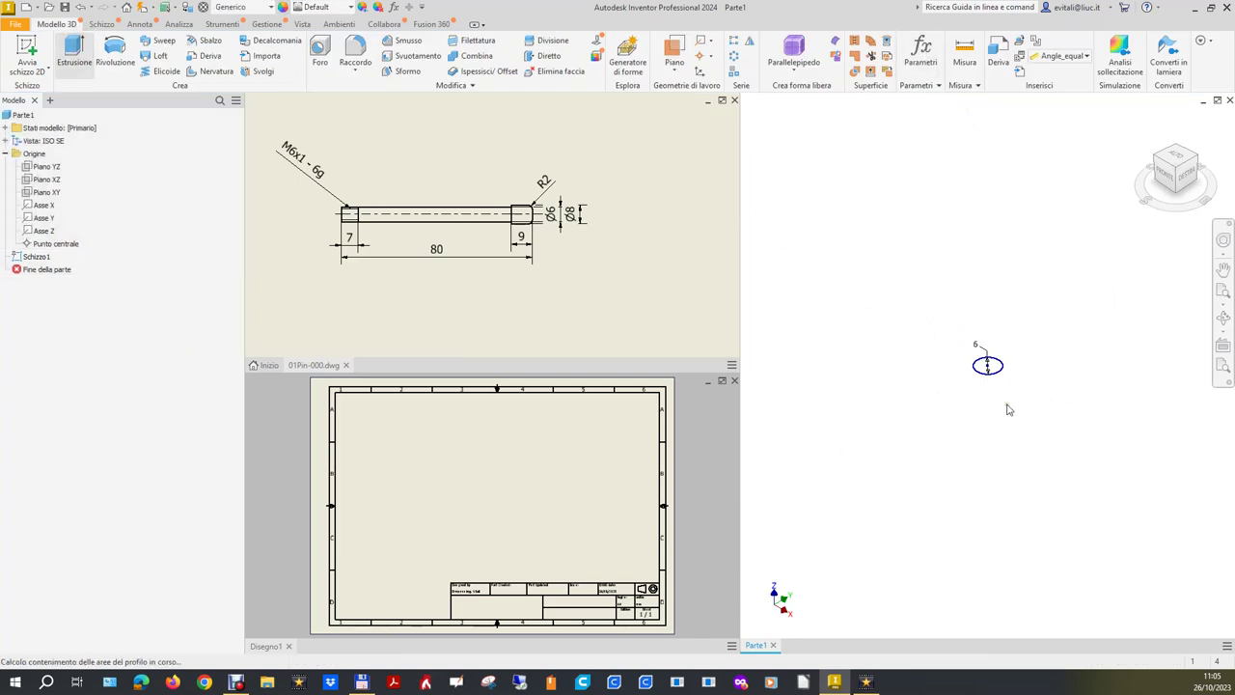
Step: Extrude the 6 mm circle 80 mm into a cylinder and fit it in the view
{"action": "left_click", "coordinate": [486, 406]}
{"action": "double_click", "coordinate": [417, 405]}
{"action": "type", "text": "80"}
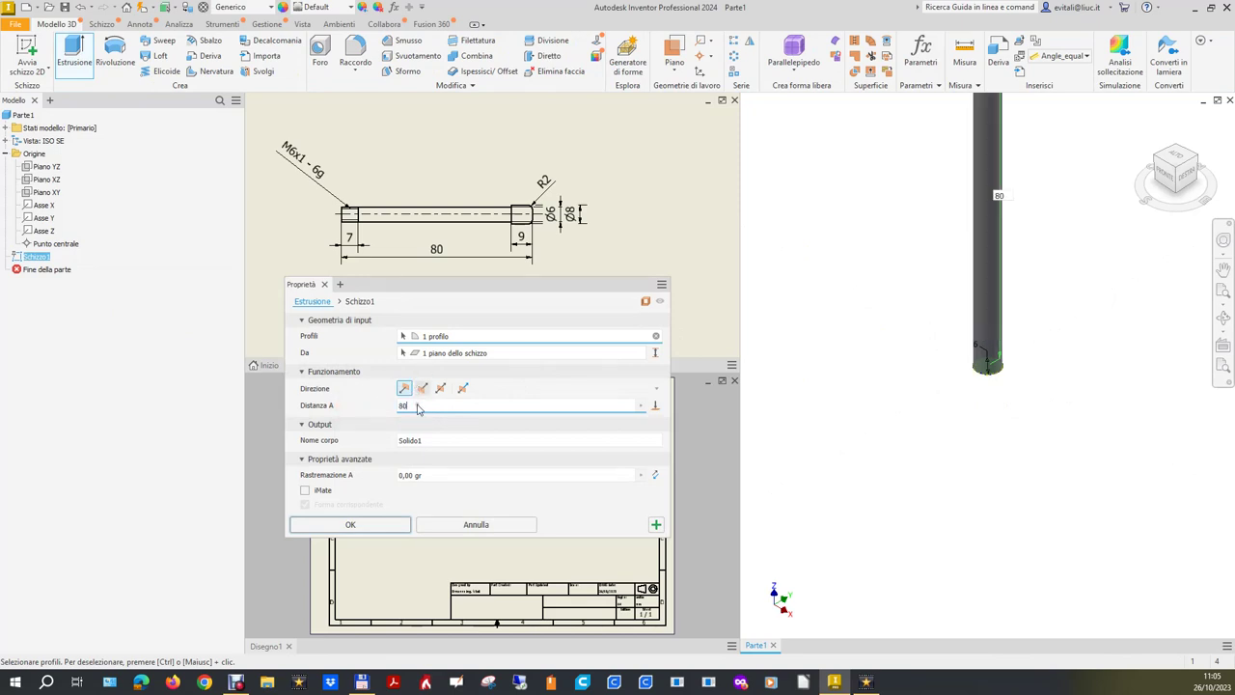
{"action": "left_click", "coordinate": [386, 525]}
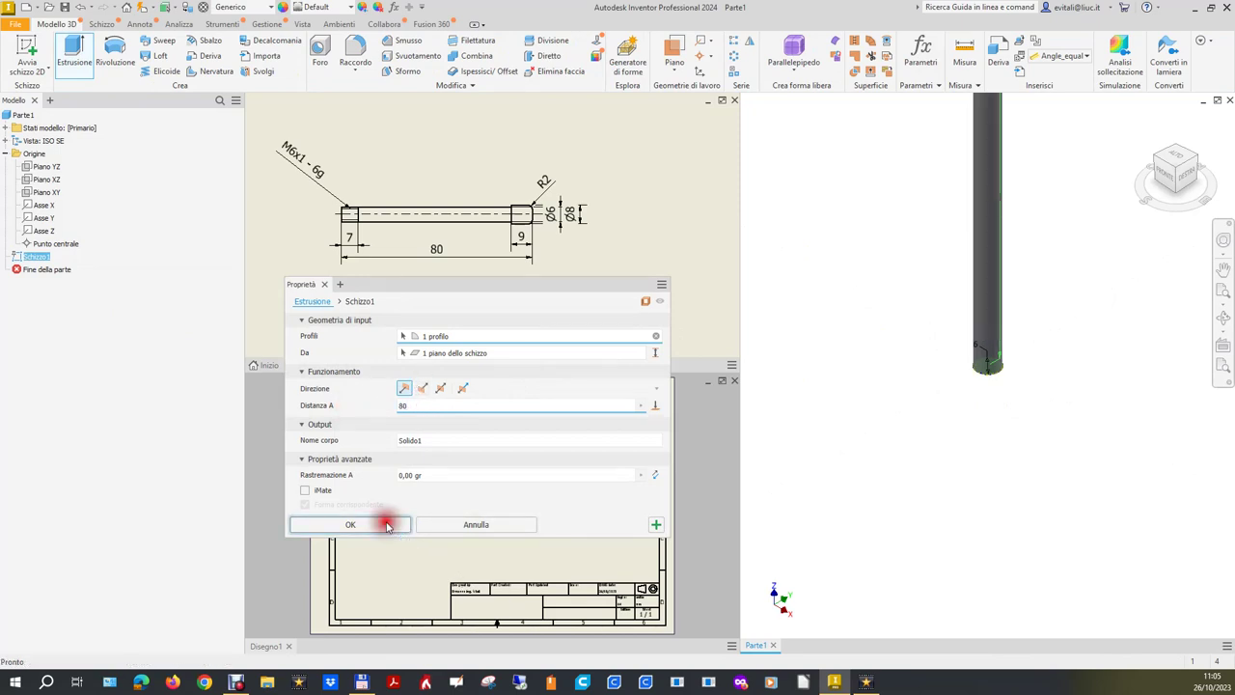
{"action": "right_click", "coordinate": [1143, 121]}
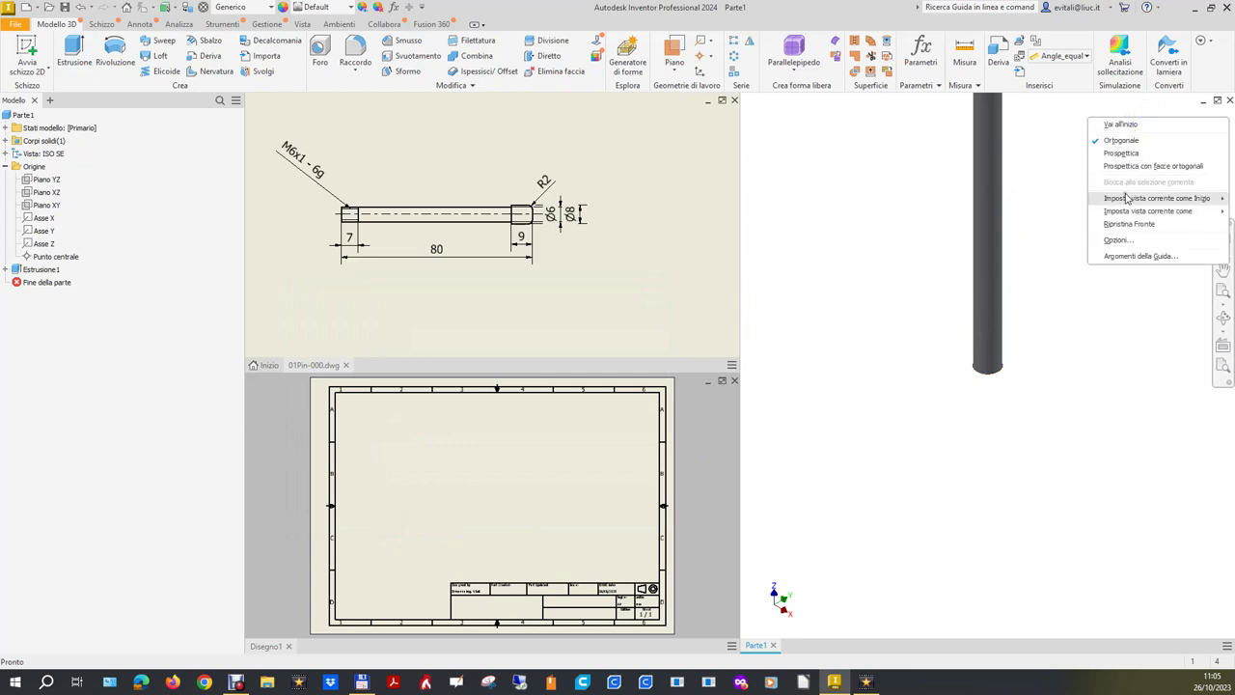
{"action": "mouse_move", "coordinate": [1155, 197]}
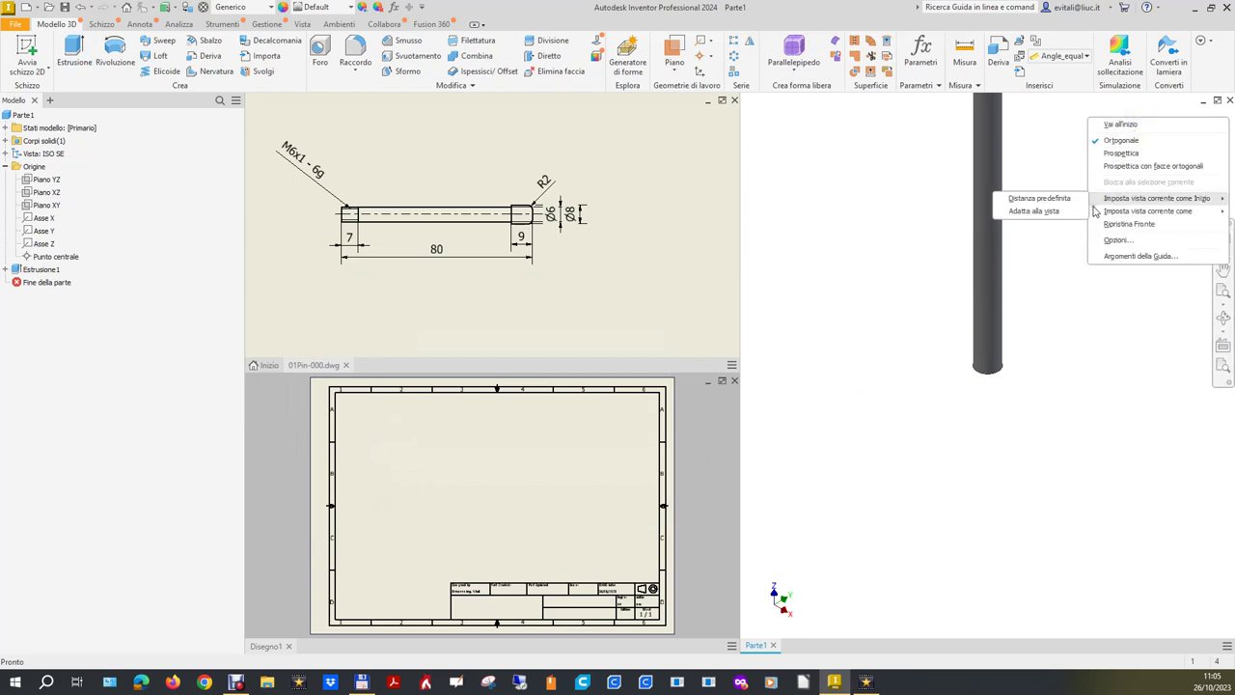
{"action": "left_click", "coordinate": [1046, 211]}
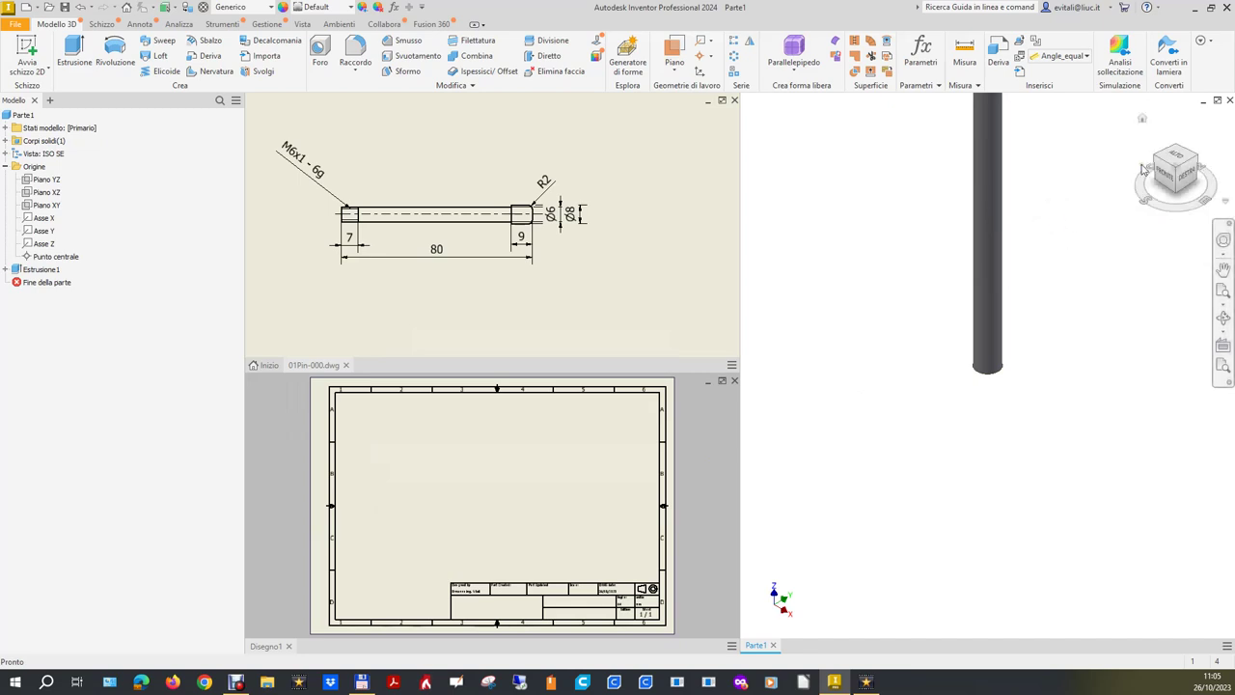
{"action": "left_click", "coordinate": [1142, 119]}
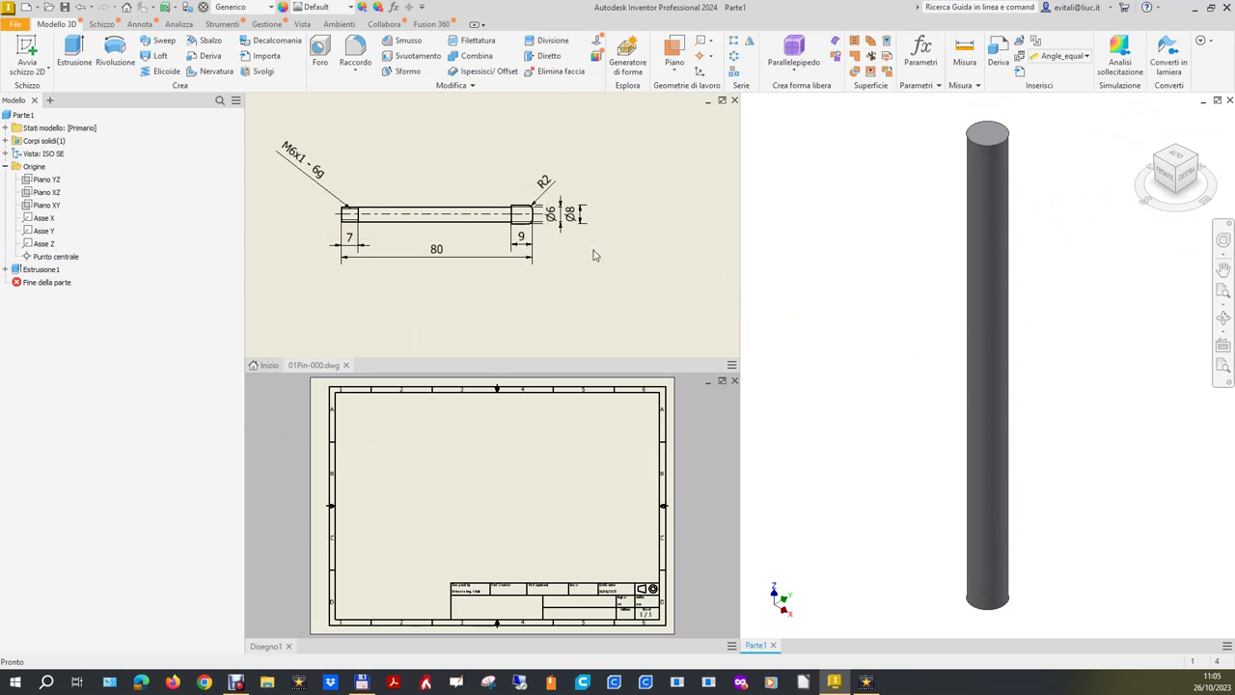
{"action": "left_click", "coordinate": [27, 50]}
Step: Sketch a circle on the cylinder's top face and dimension it to 8 mm diameter
{"action": "left_click", "coordinate": [978, 137]}
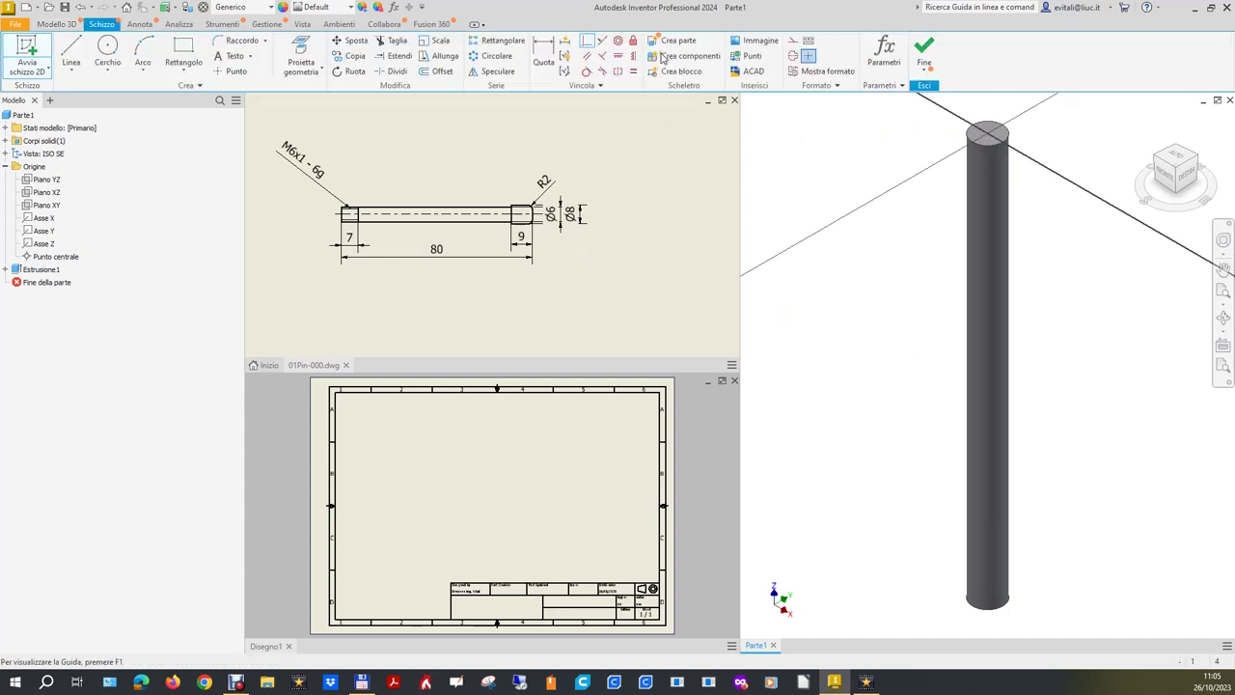
{"action": "left_click", "coordinate": [108, 49]}
{"action": "left_click", "coordinate": [902, 153]}
{"action": "left_click", "coordinate": [909, 128]}
{"action": "left_click", "coordinate": [543, 53]}
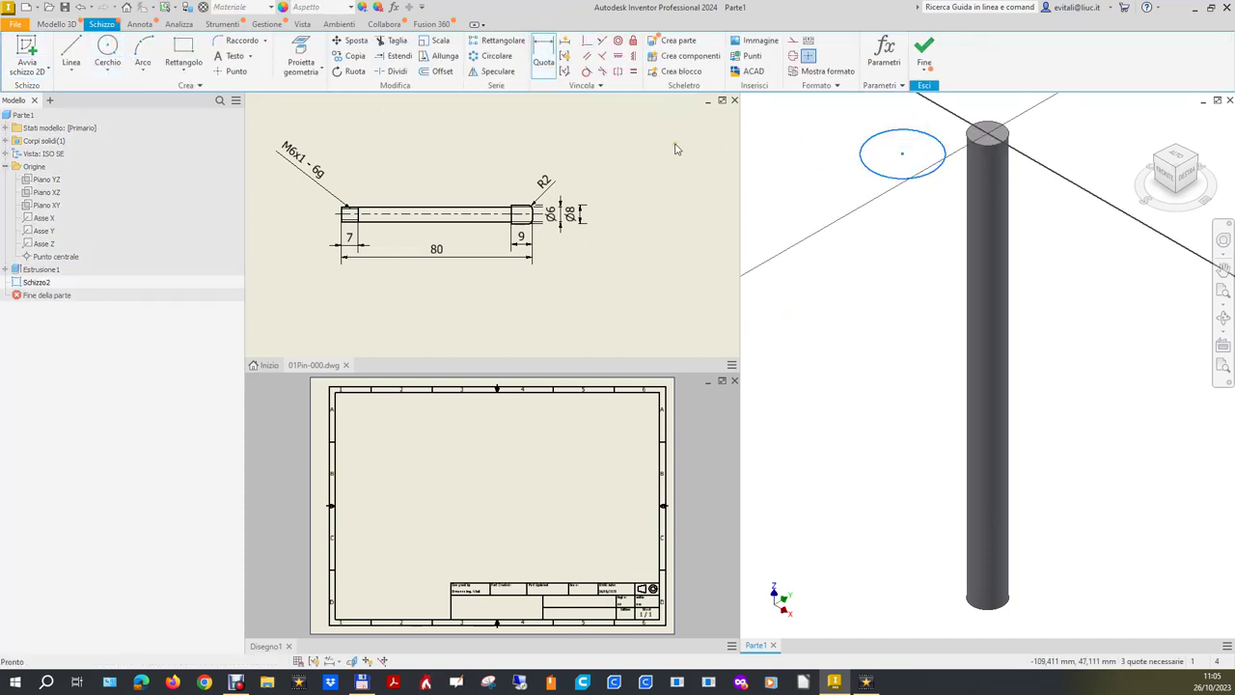
{"action": "left_click", "coordinate": [871, 172]}
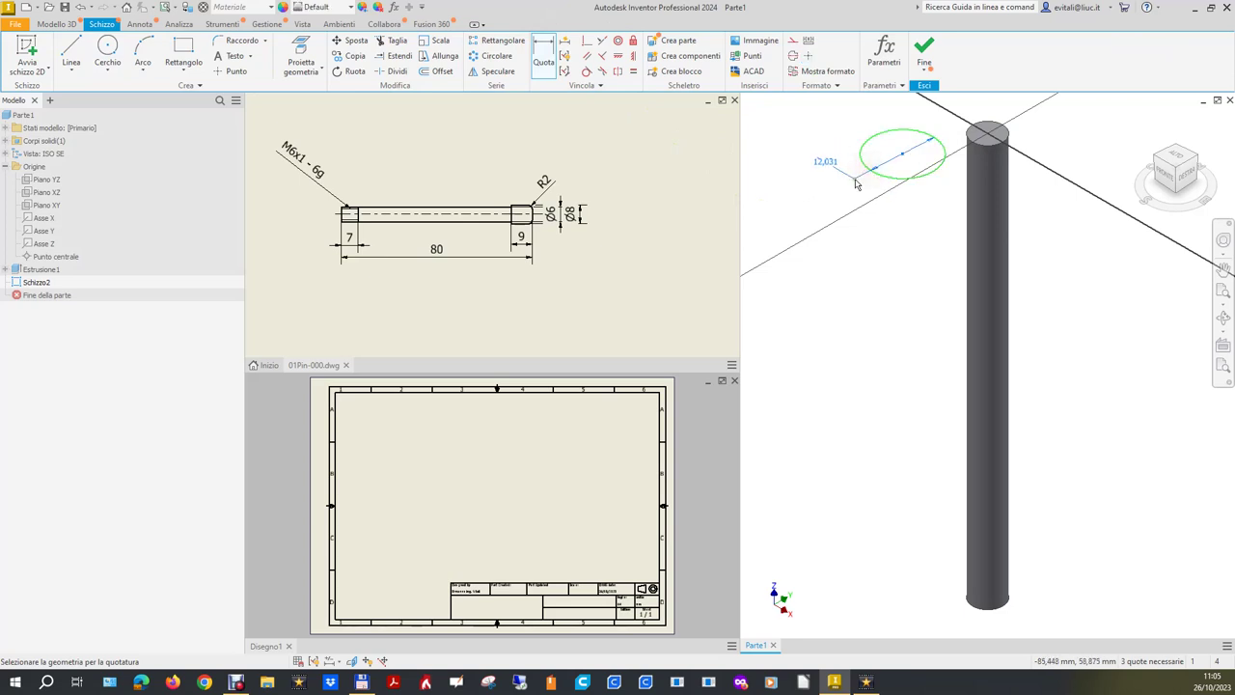
{"action": "left_click", "coordinate": [841, 191]}
{"action": "type", "text": "8"}
{"action": "key", "text": "Return"}
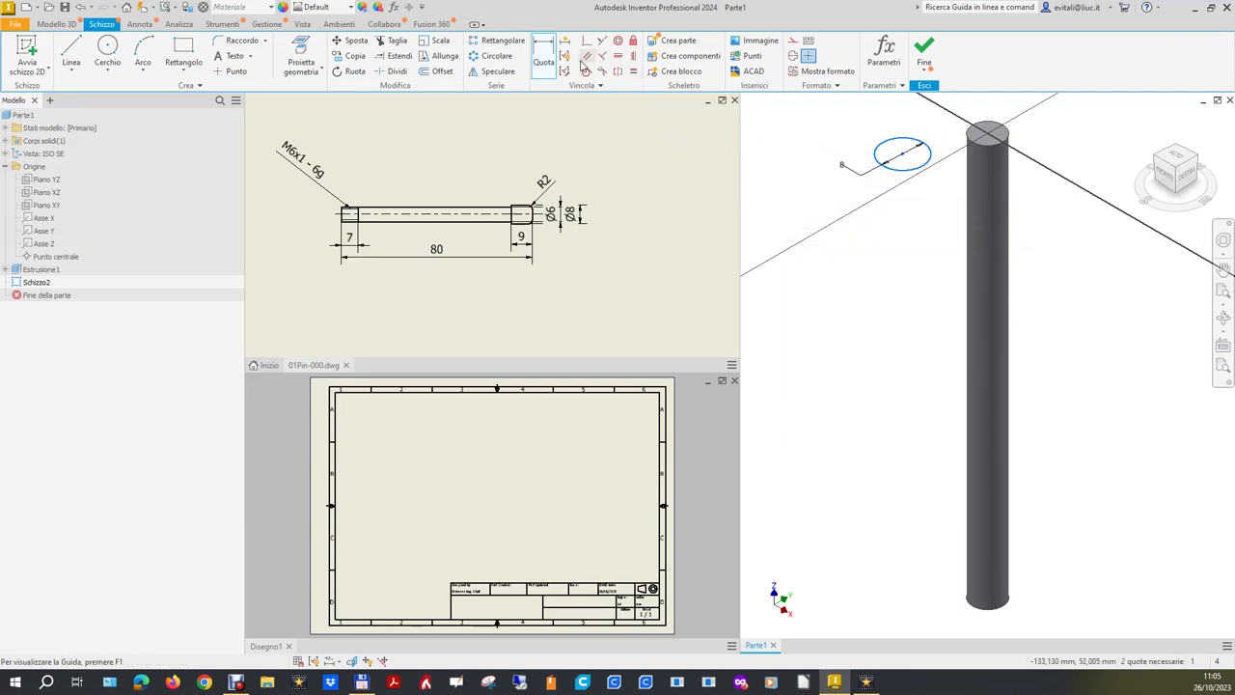
Step: Make the 8 mm circle concentric with the cylinder's top edge and finish the sketch
{"action": "left_click", "coordinate": [616, 41]}
{"action": "left_click", "coordinate": [885, 142]}
{"action": "left_click", "coordinate": [988, 127]}
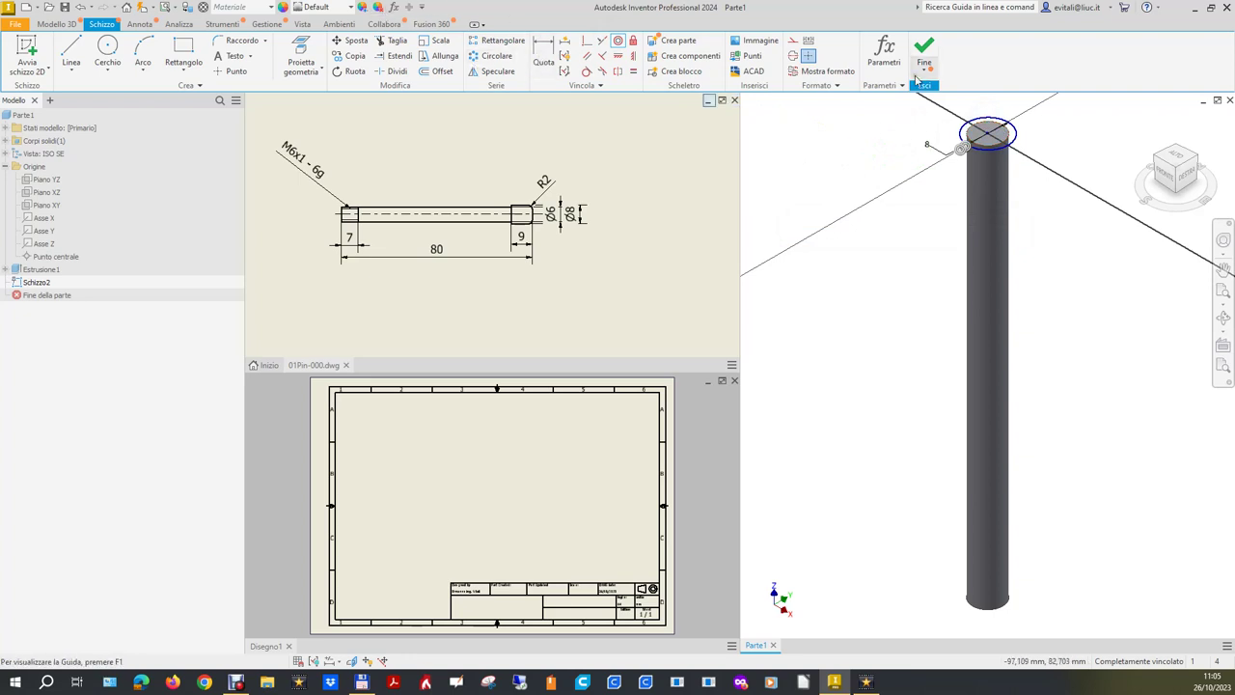
{"action": "left_click", "coordinate": [924, 50]}
{"action": "left_click", "coordinate": [69, 54]}
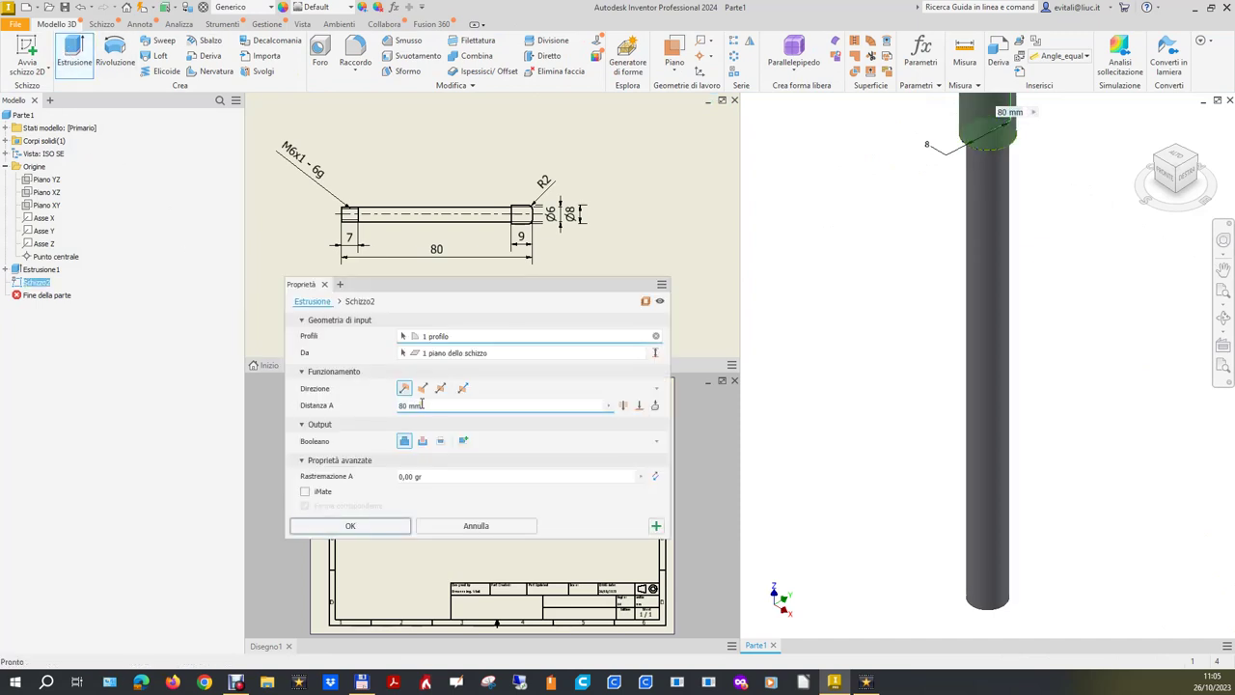
Step: Extrude the 8 mm circle 9 mm downward into the cylinder
{"action": "left_click", "coordinate": [422, 389]}
{"action": "type", "text": "9"}
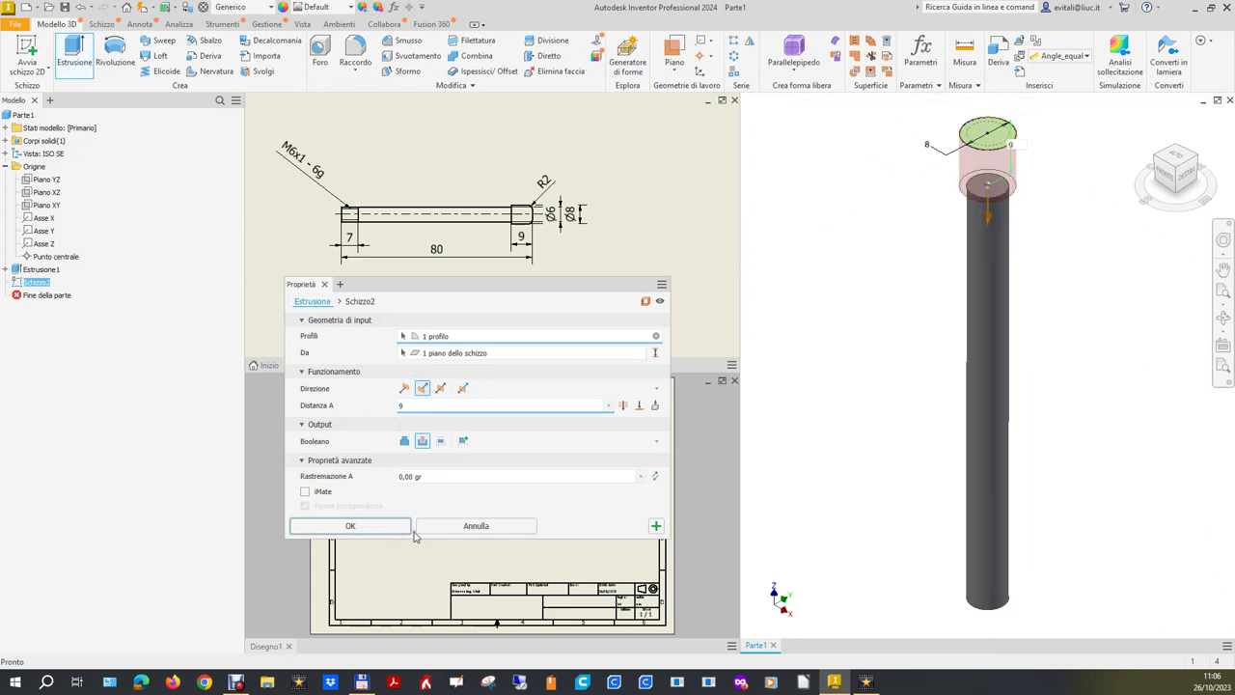
{"action": "left_click", "coordinate": [394, 525]}
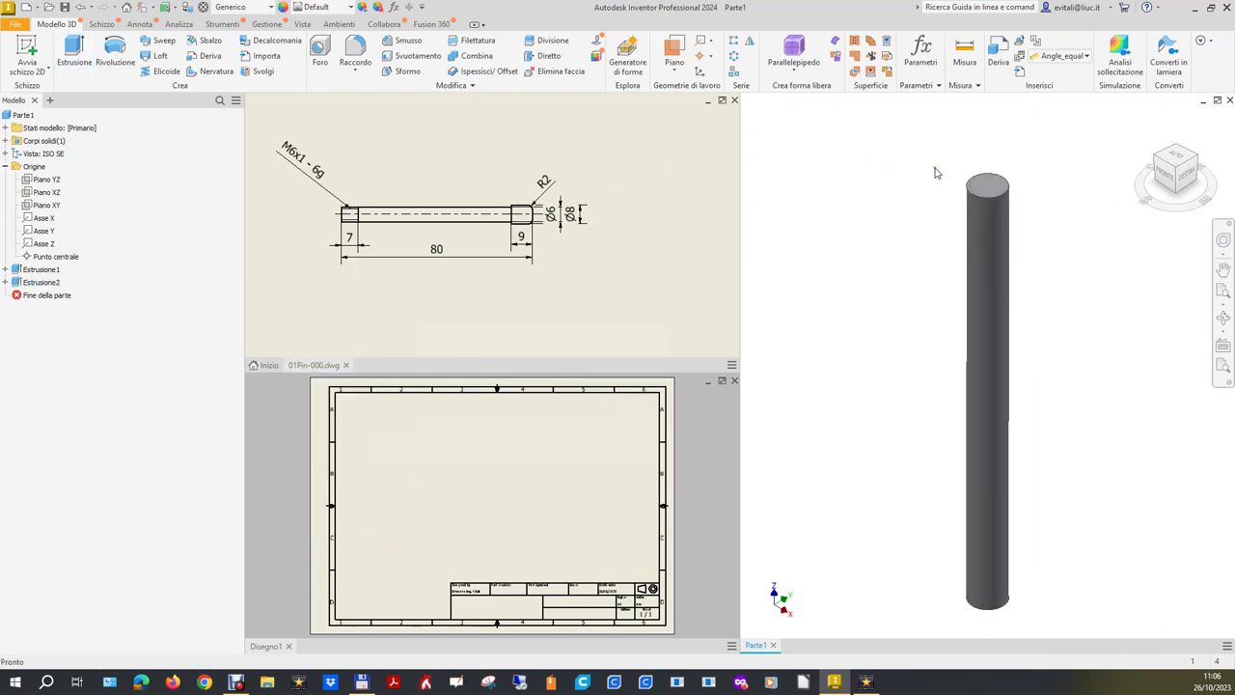
{"action": "left_click", "coordinate": [355, 54]}
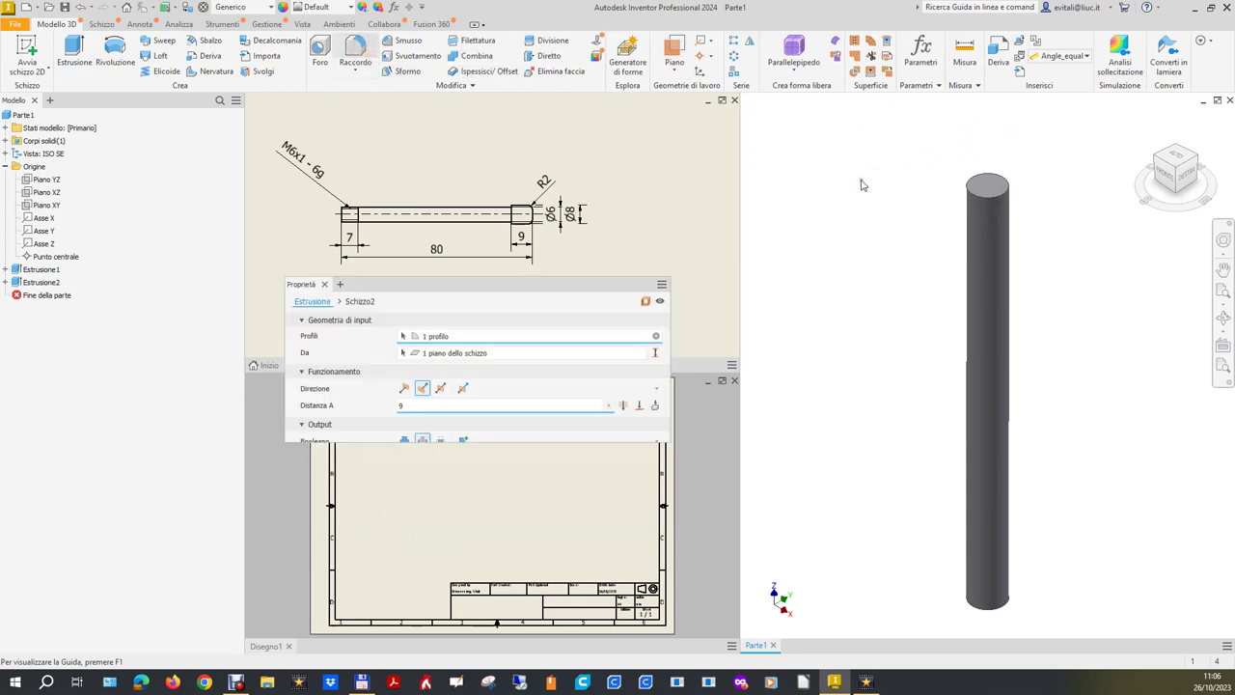
{"action": "left_click", "coordinate": [1003, 200]}
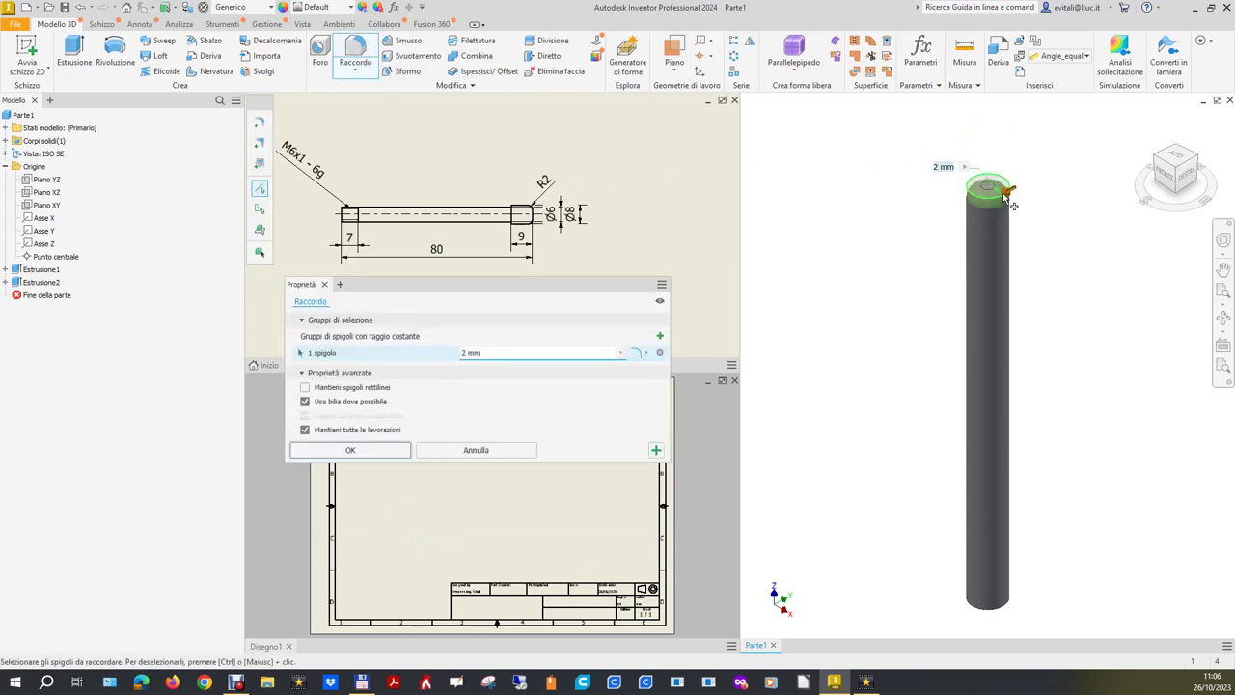
Step: Apply a 2 mm fillet to the cylinder's top edge
{"action": "left_click", "coordinate": [377, 450]}
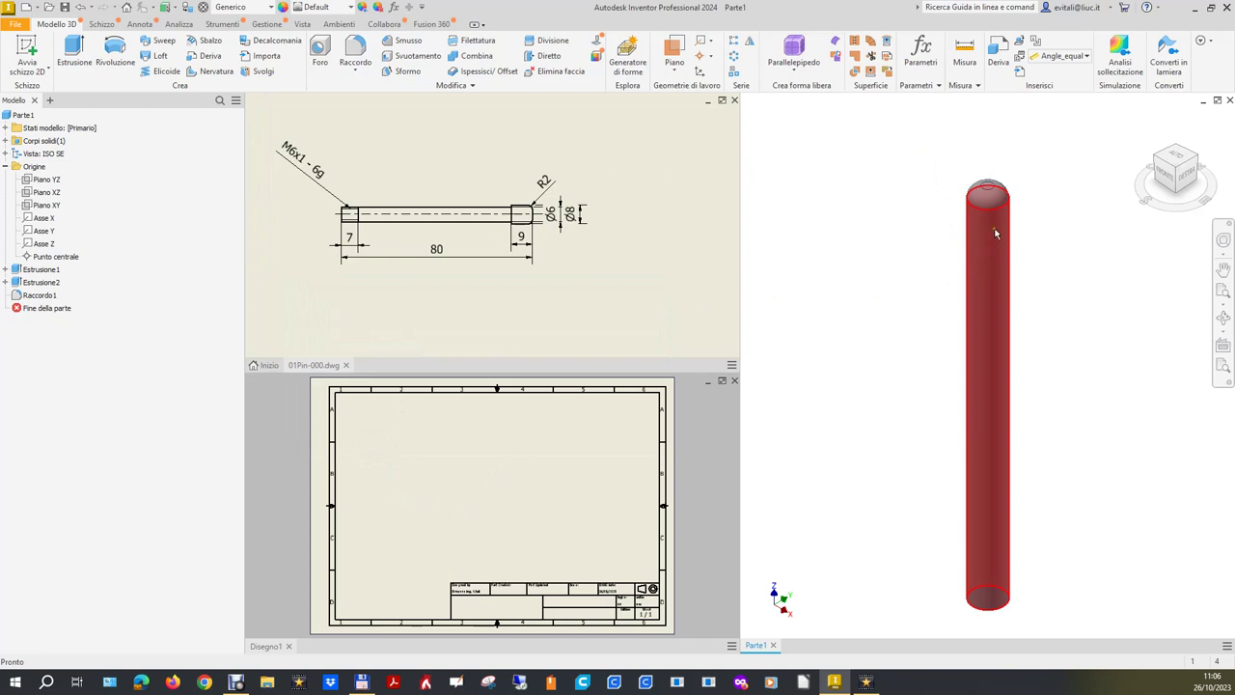
{"action": "left_click", "coordinate": [29, 282]}
Step: Change Estrusione2's boolean to Unione so it adds an 8 mm head
{"action": "right_click", "coordinate": [29, 282]}
{"action": "left_click", "coordinate": [68, 388]}
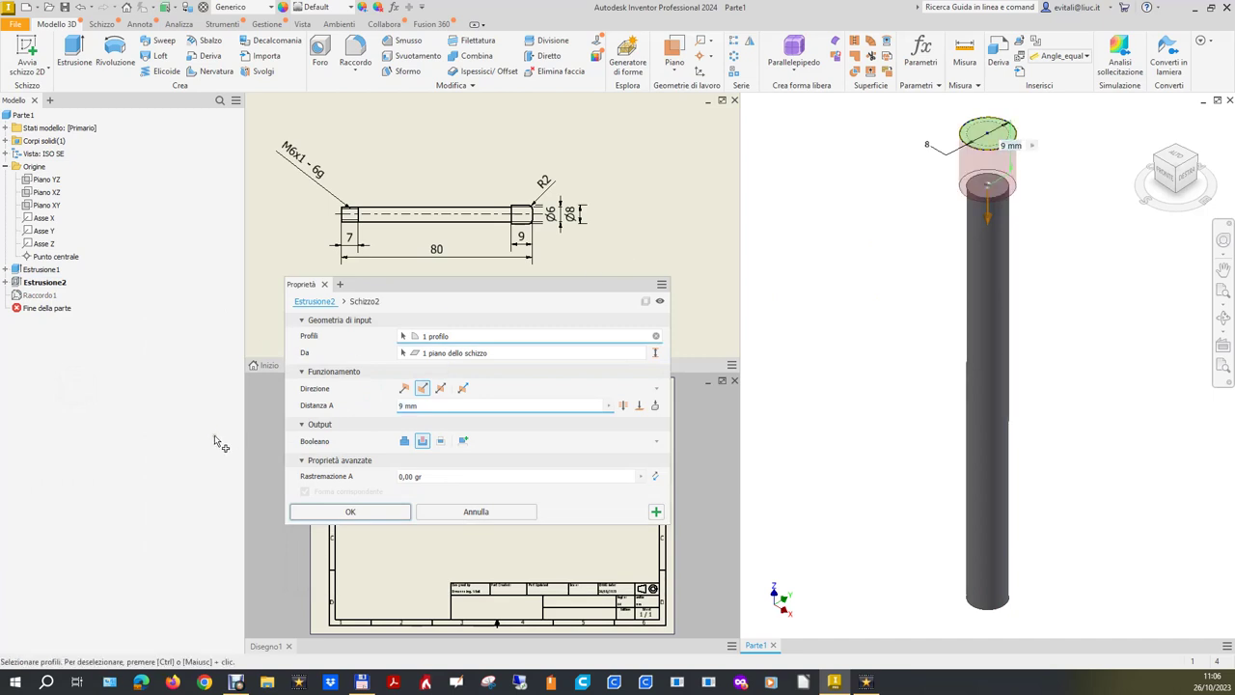
{"action": "left_click", "coordinate": [403, 442]}
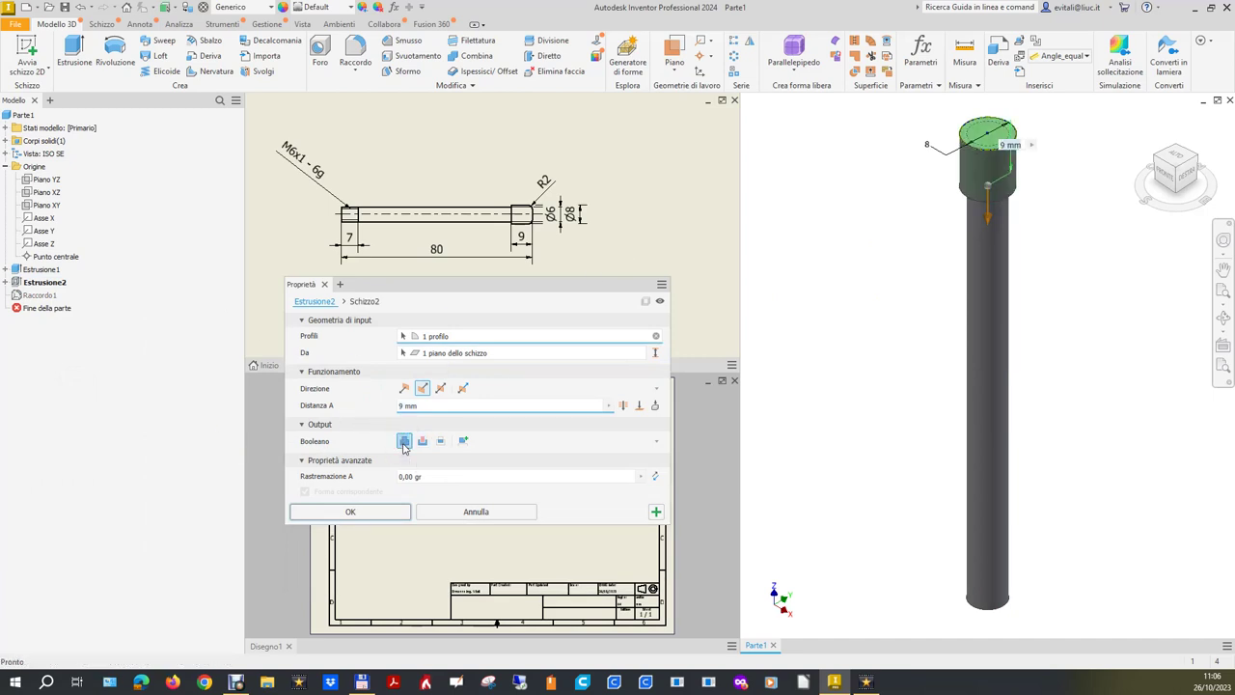
{"action": "left_click", "coordinate": [359, 512]}
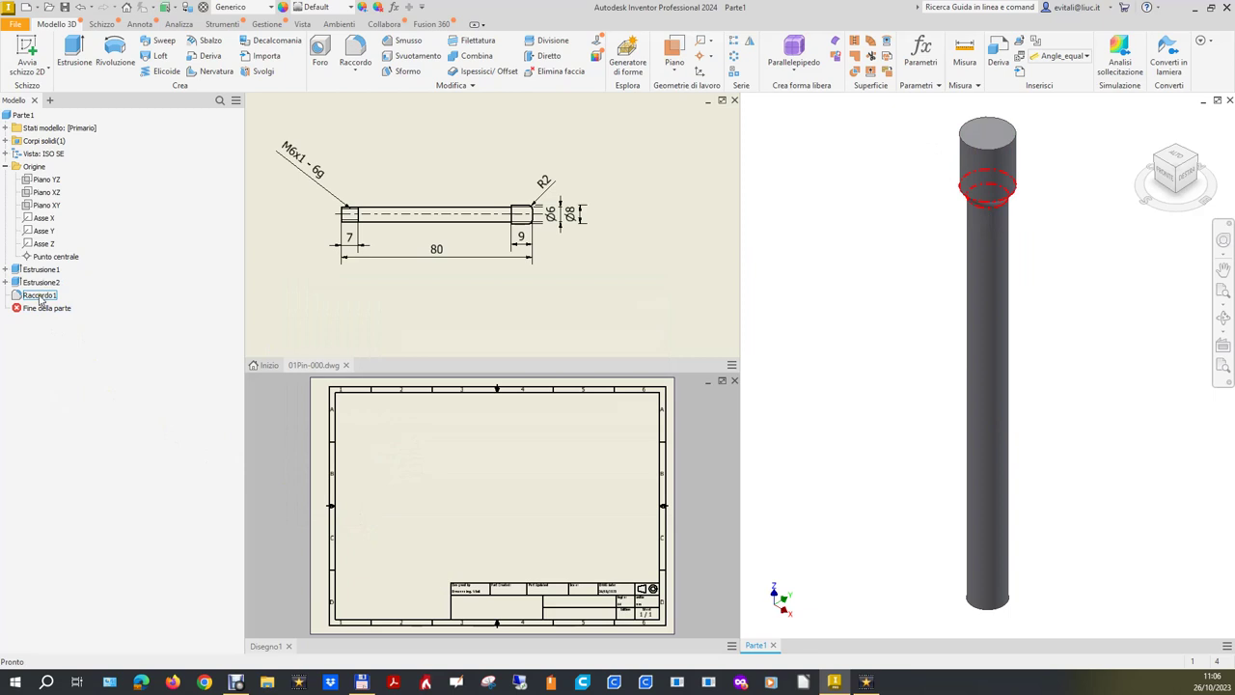
Step: Edit Raccordo1 to round the head's top edge instead of the step edge, keeping 2 mm
{"action": "right_click", "coordinate": [40, 298]}
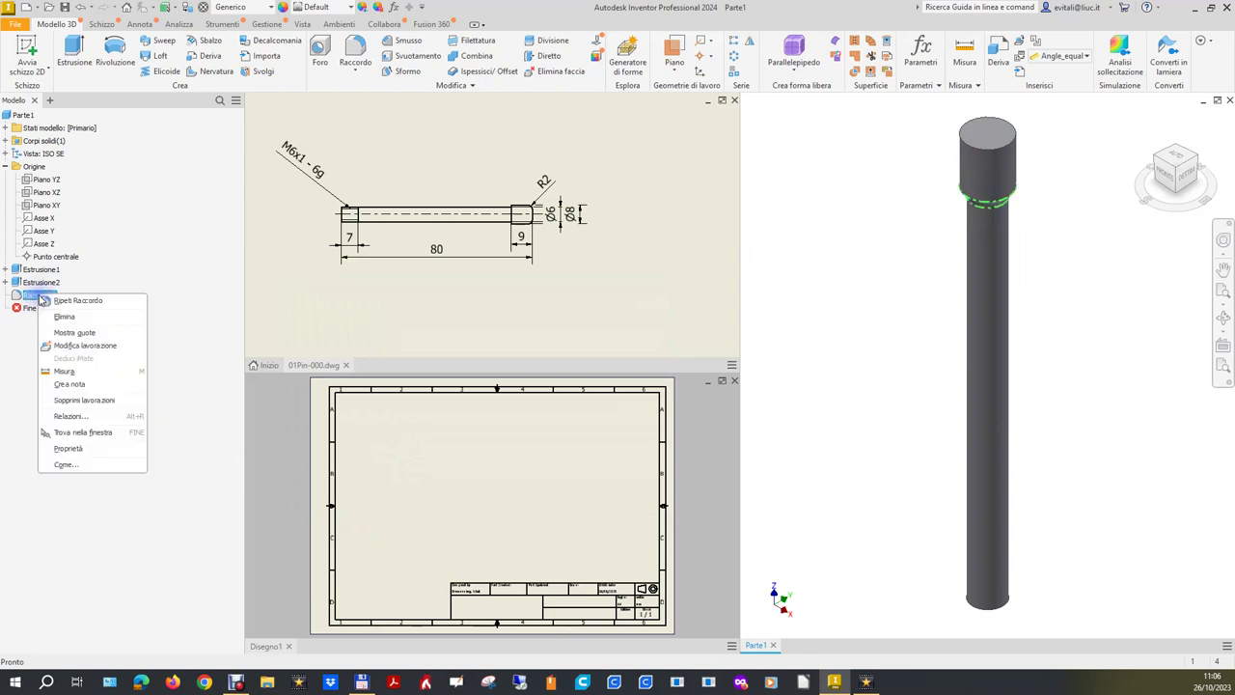
{"action": "left_click", "coordinate": [68, 348]}
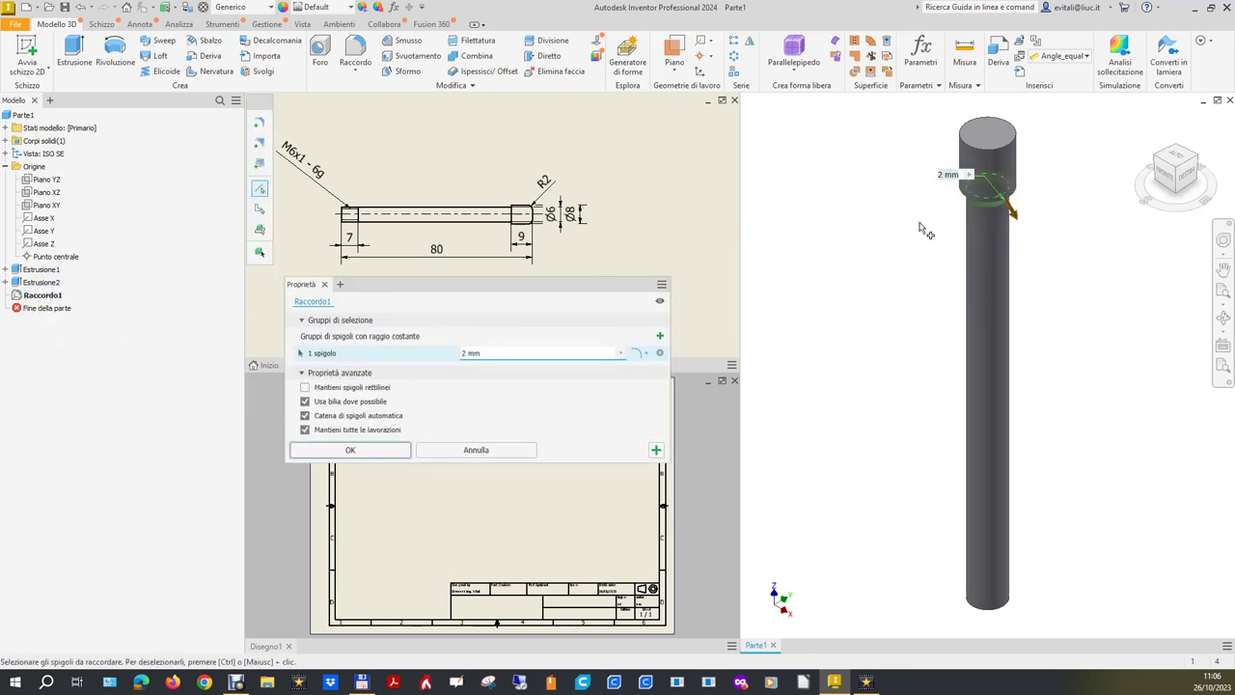
{"action": "left_click", "coordinate": [980, 203], "text": "ctrl"}
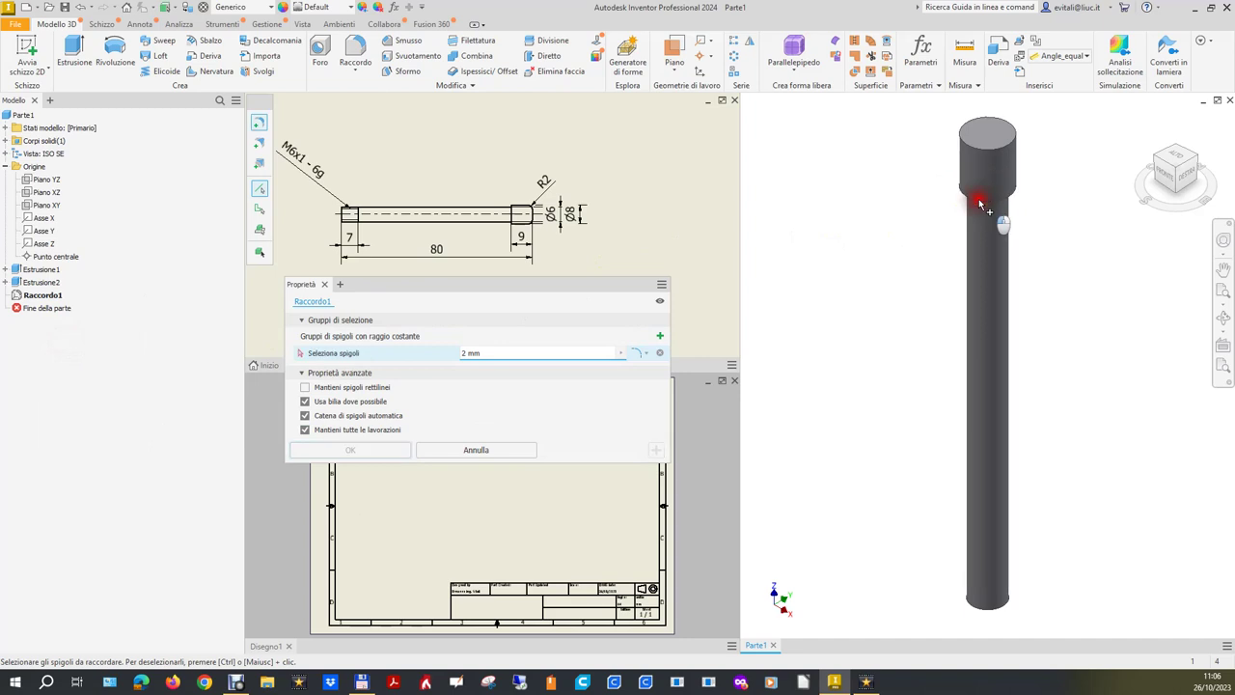
{"action": "left_click", "coordinate": [987, 147]}
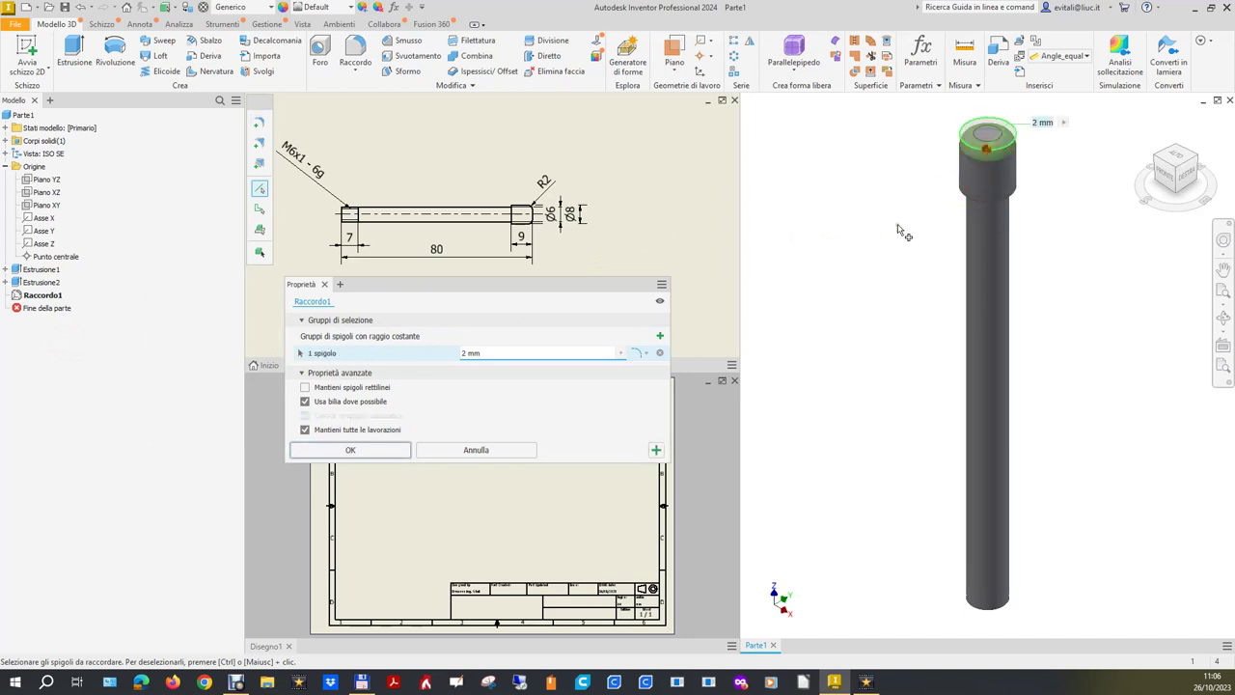
{"action": "left_click", "coordinate": [365, 459]}
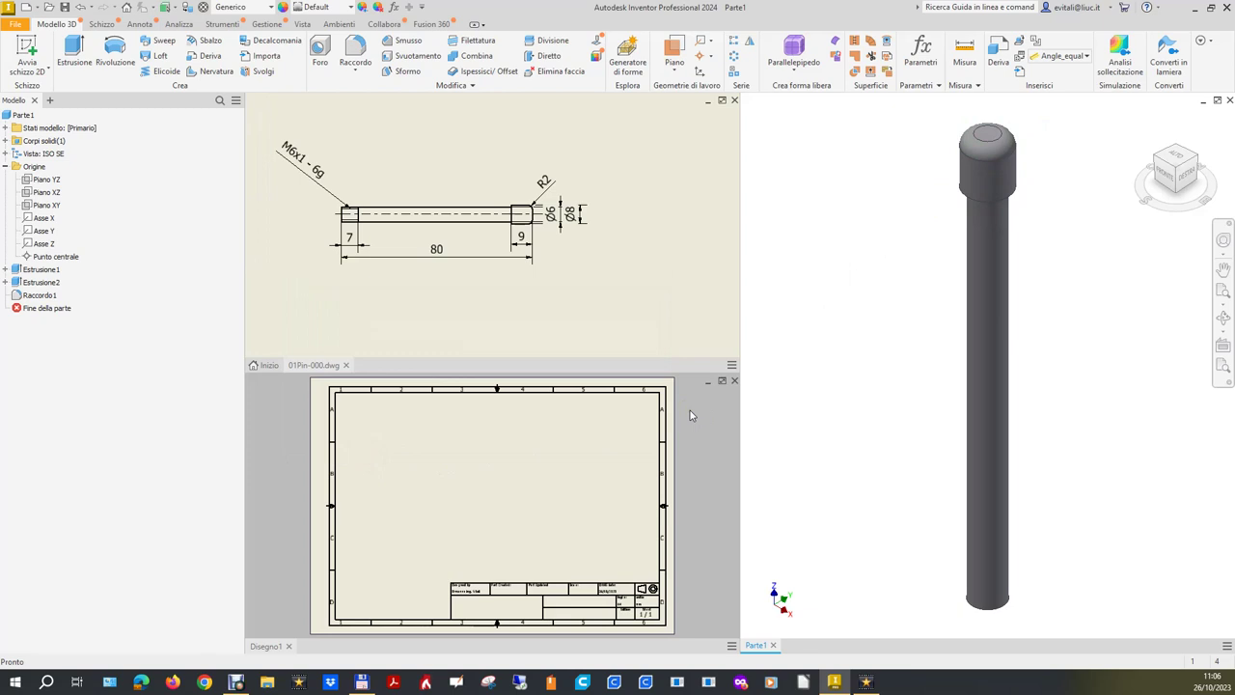
{"action": "key", "text": "alt"}
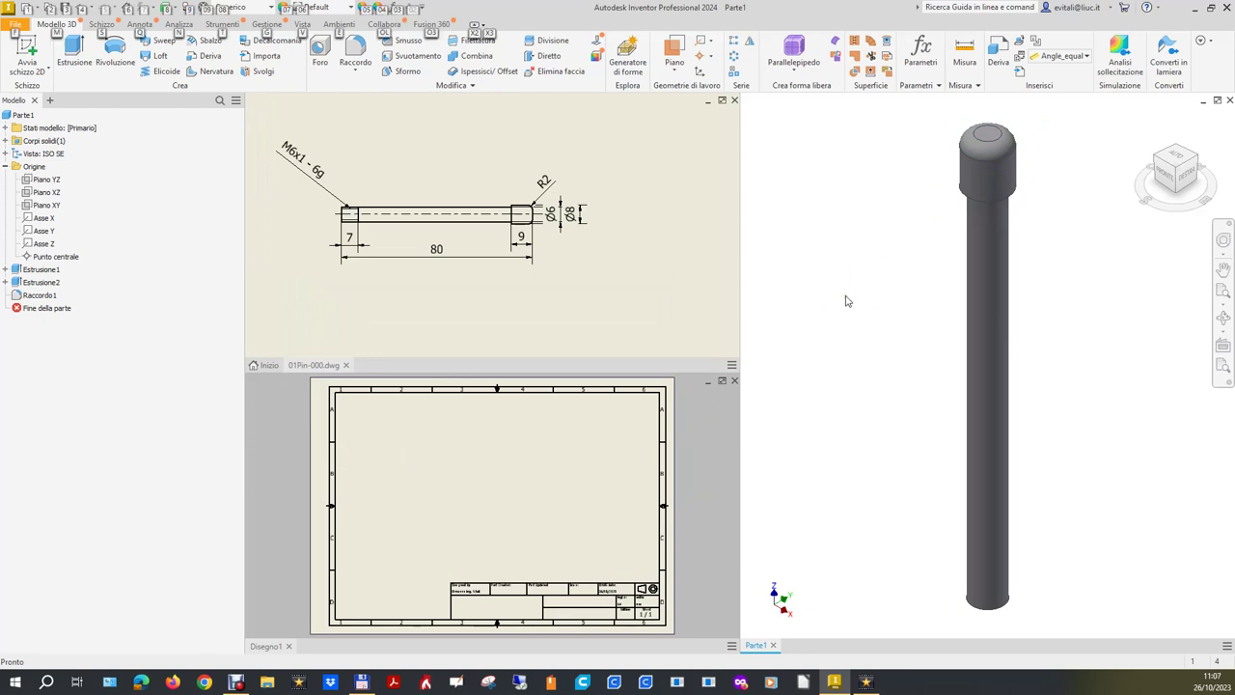
Step: Thread the rod's cylindrical face with type ISO - Profilo Metrico at depth 7 mm
{"action": "left_click", "coordinate": [822, 246]}
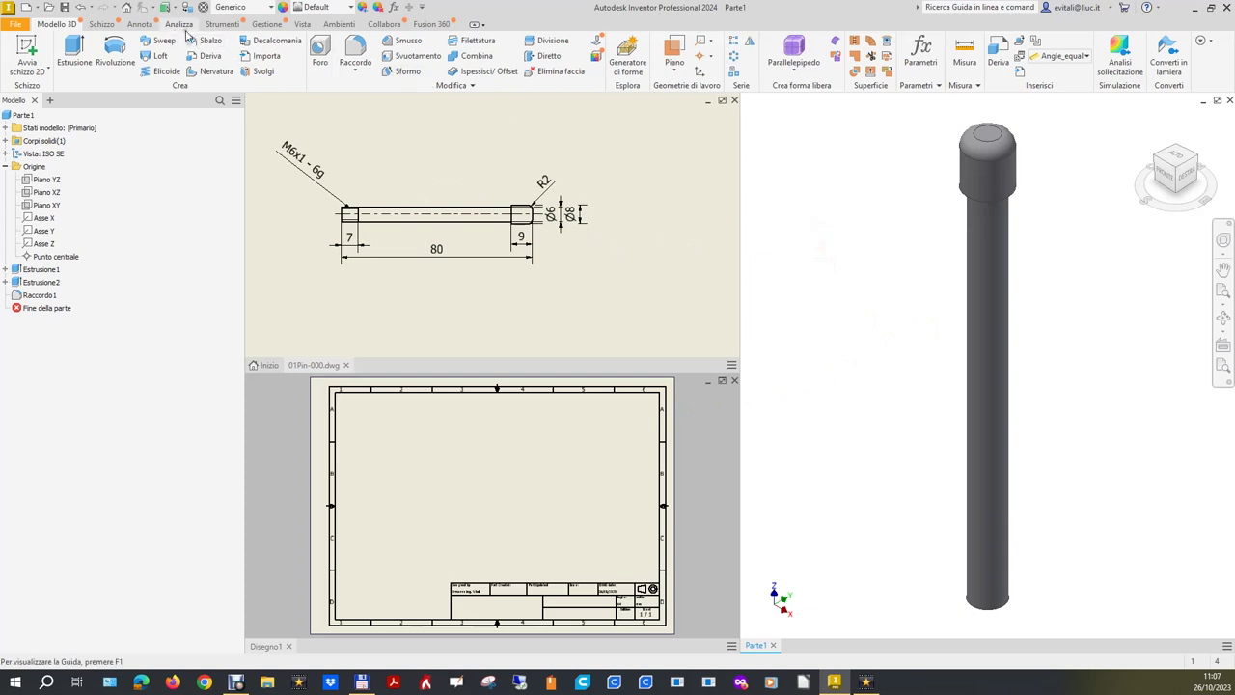
{"action": "left_click", "coordinate": [466, 45]}
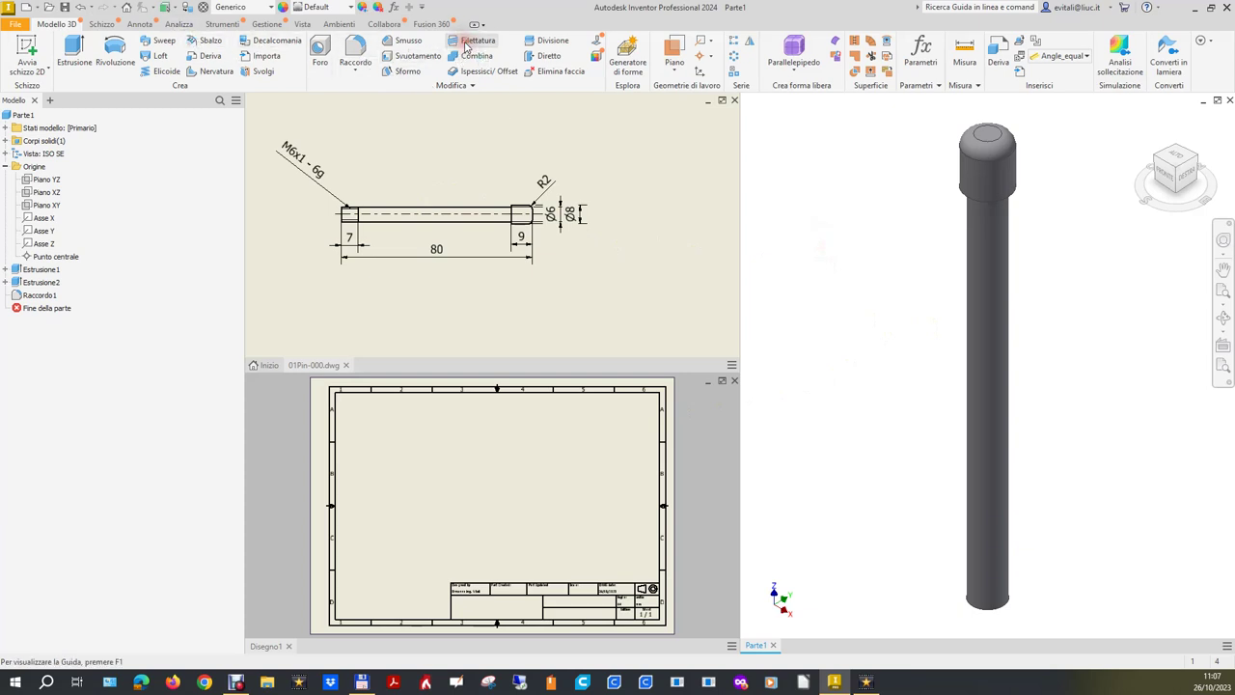
{"action": "left_click", "coordinate": [997, 503]}
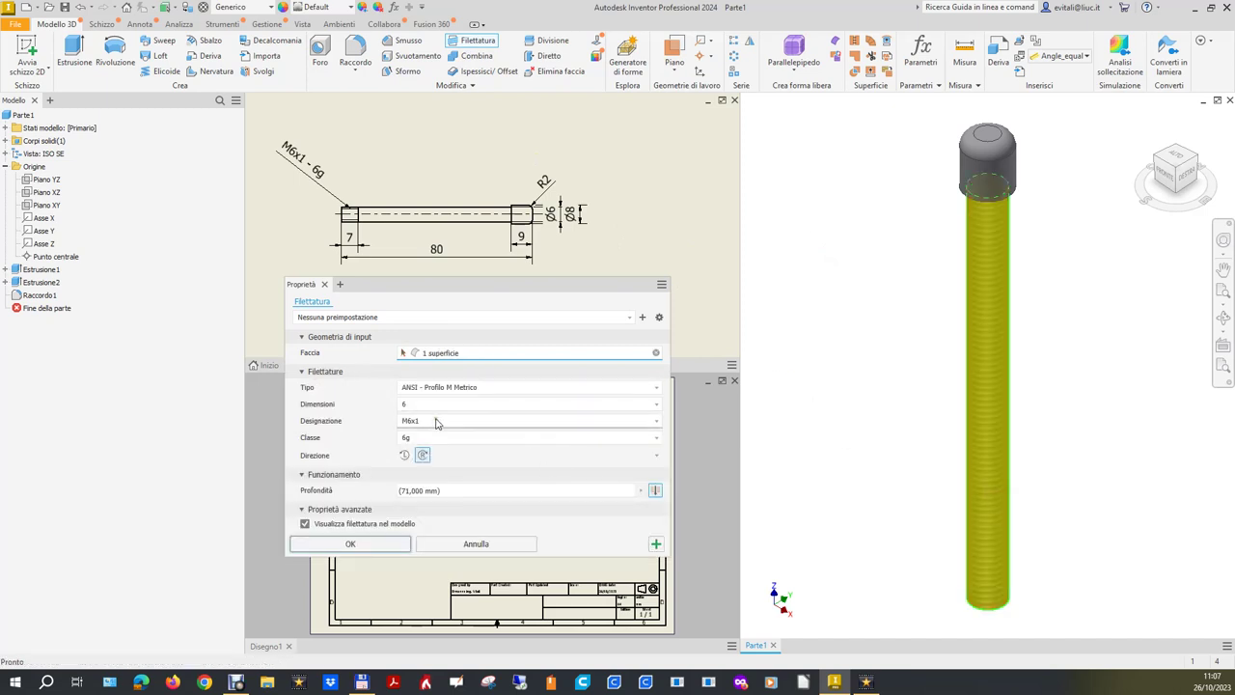
{"action": "left_click", "coordinate": [444, 387]}
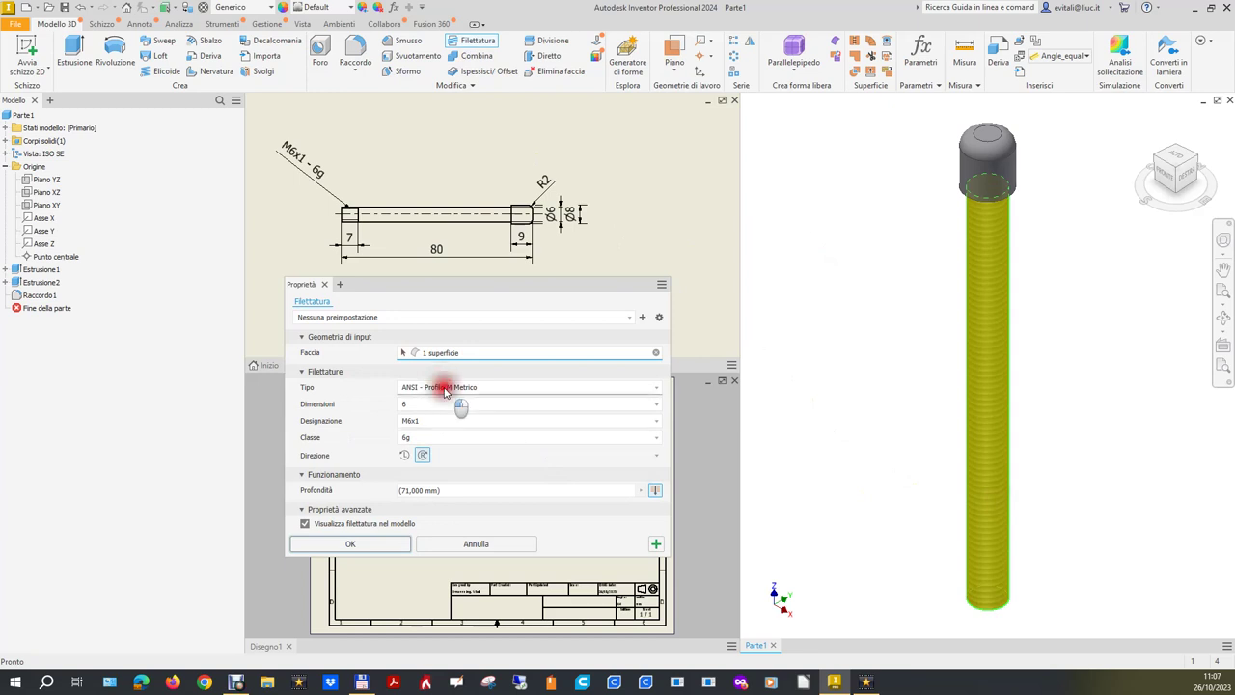
{"action": "left_click", "coordinate": [441, 416]}
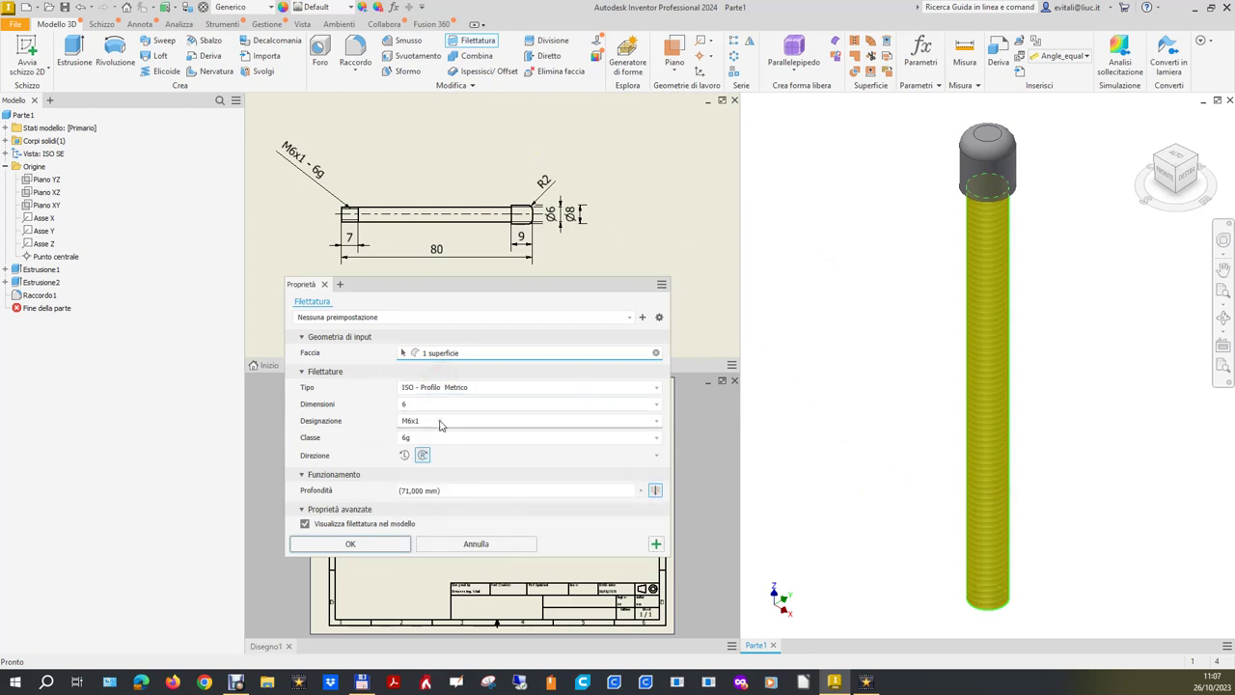
{"action": "left_click", "coordinate": [446, 491]}
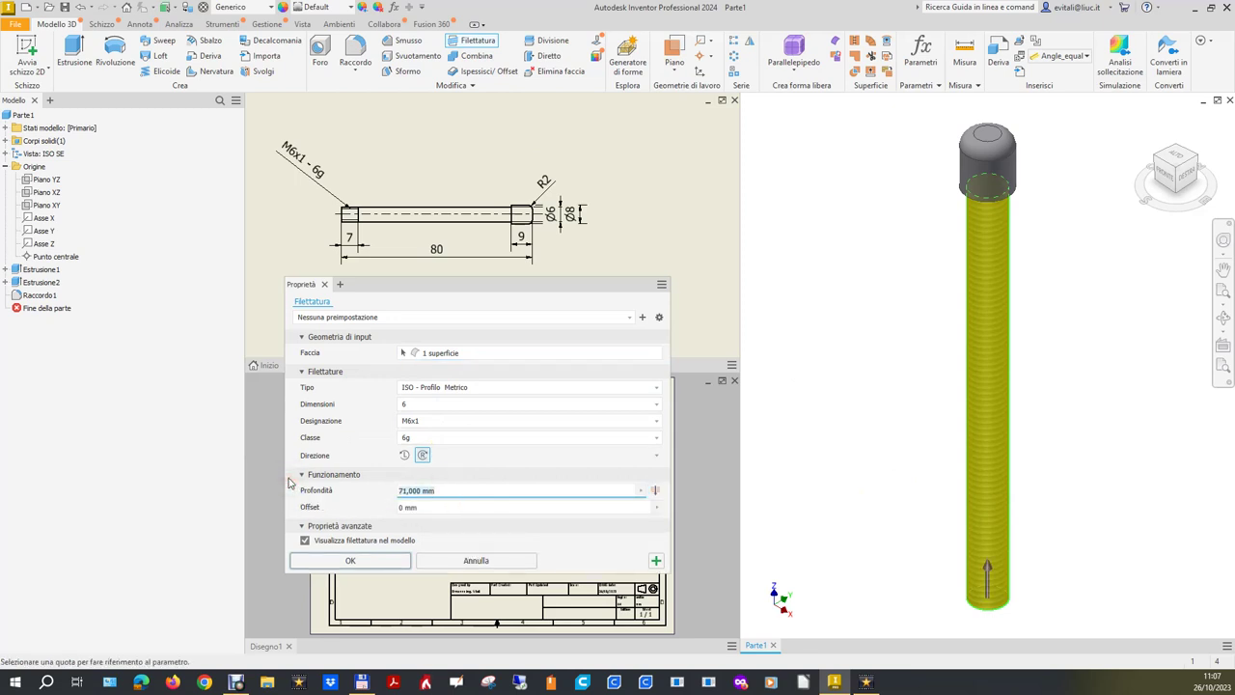
{"action": "type", "text": "7"}
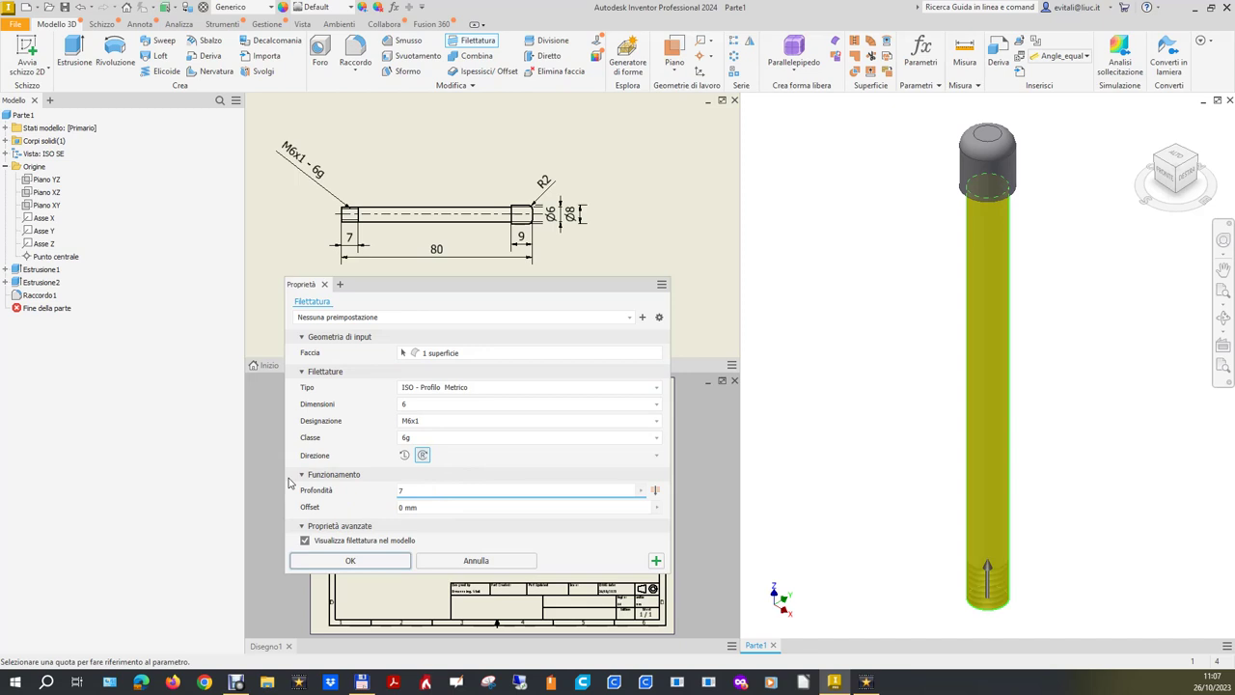
{"action": "left_click", "coordinate": [316, 565]}
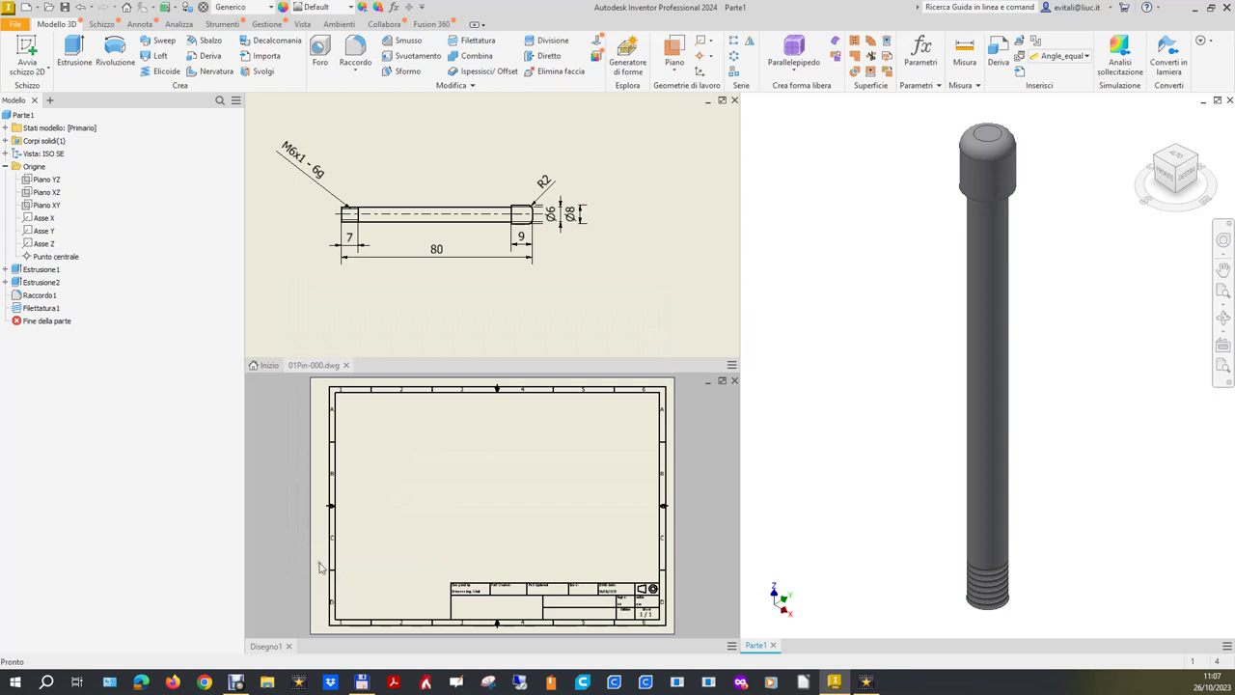
Step: Activate the pin part and save it as 01Pin-000Filmato.ipt beside 01Pin-000.ipt
{"action": "left_click", "coordinate": [486, 508]}
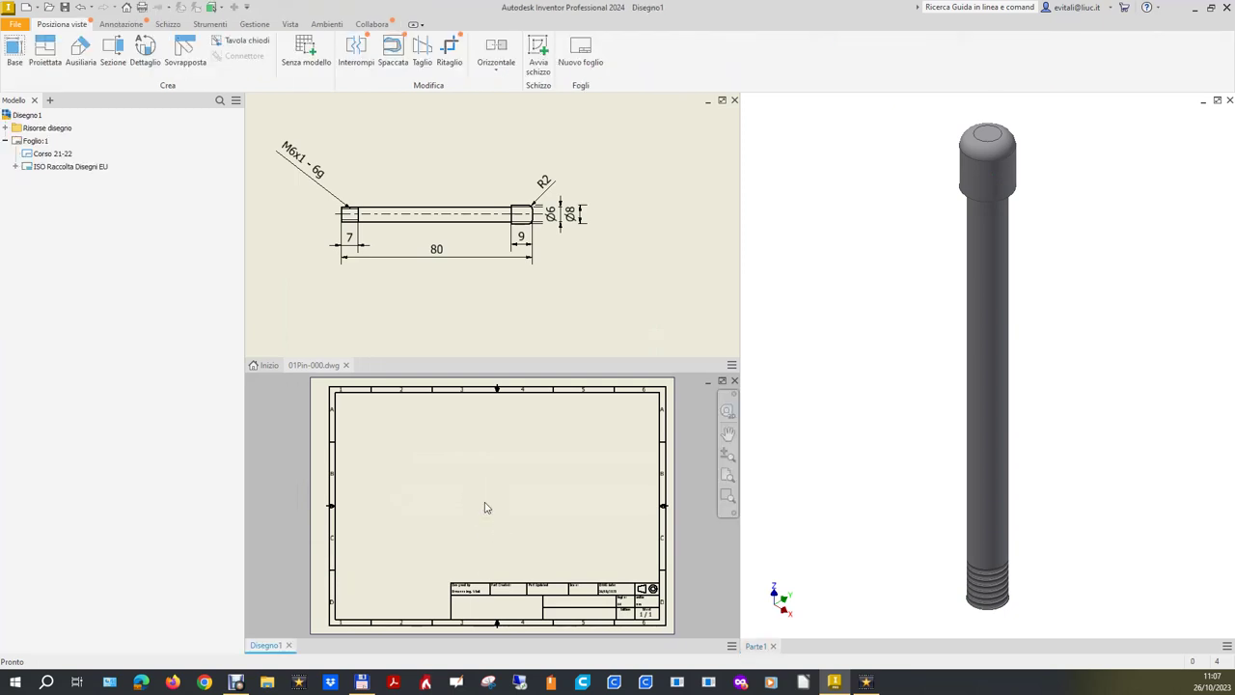
{"action": "left_click", "coordinate": [852, 456]}
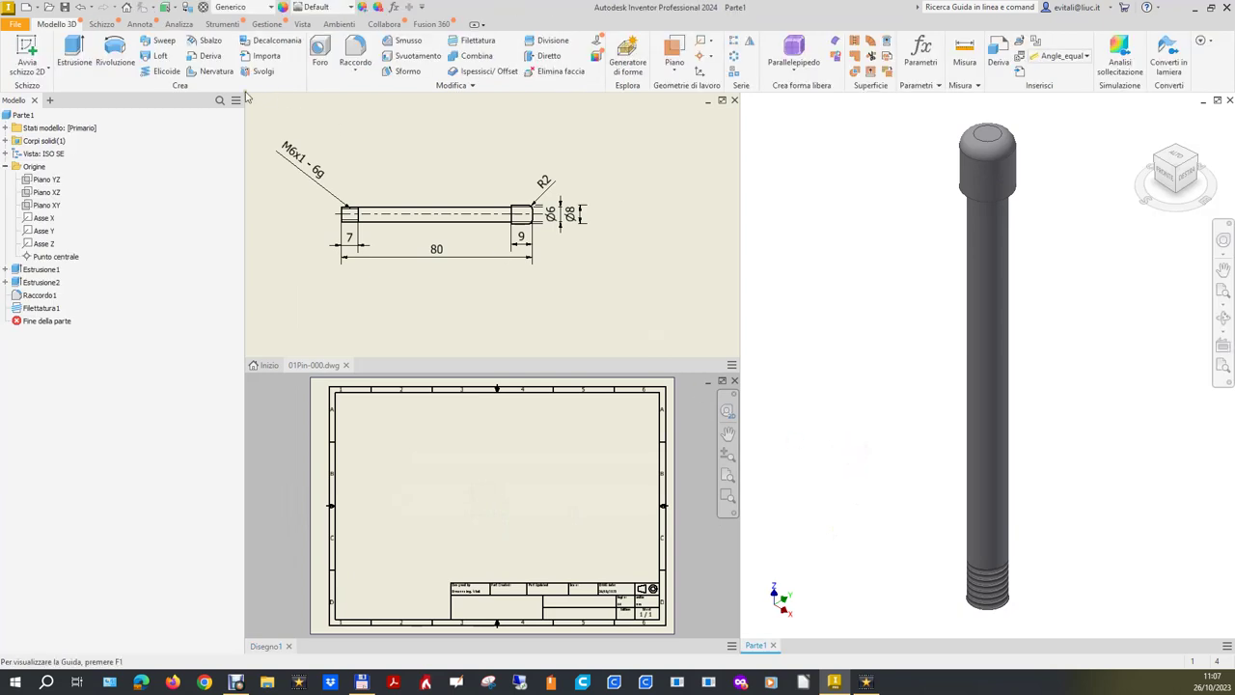
{"action": "left_click", "coordinate": [15, 24]}
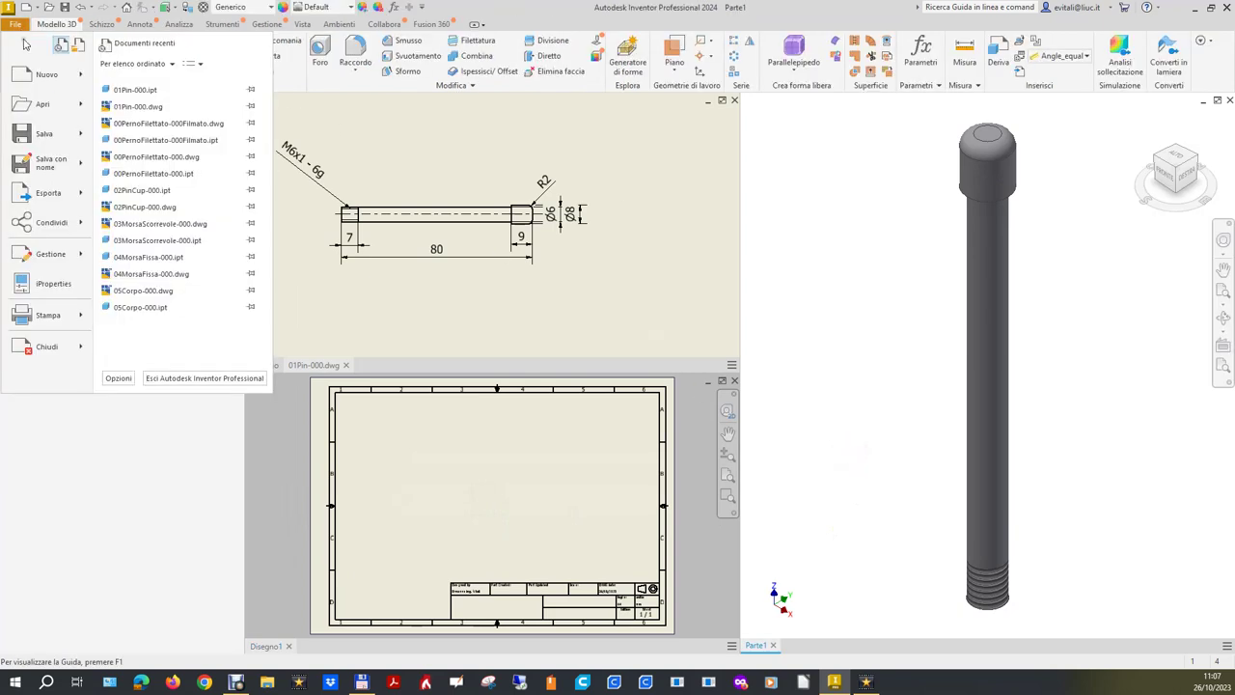
{"action": "left_click", "coordinate": [45, 159]}
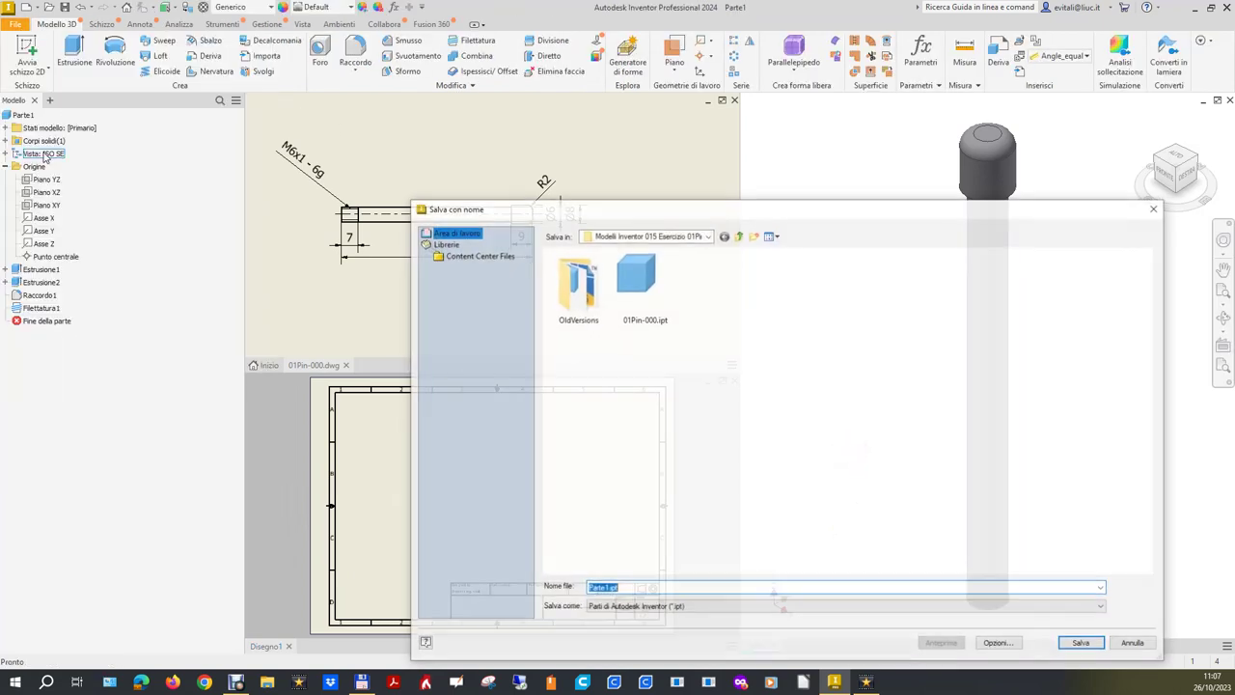
{"action": "left_click", "coordinate": [644, 288]}
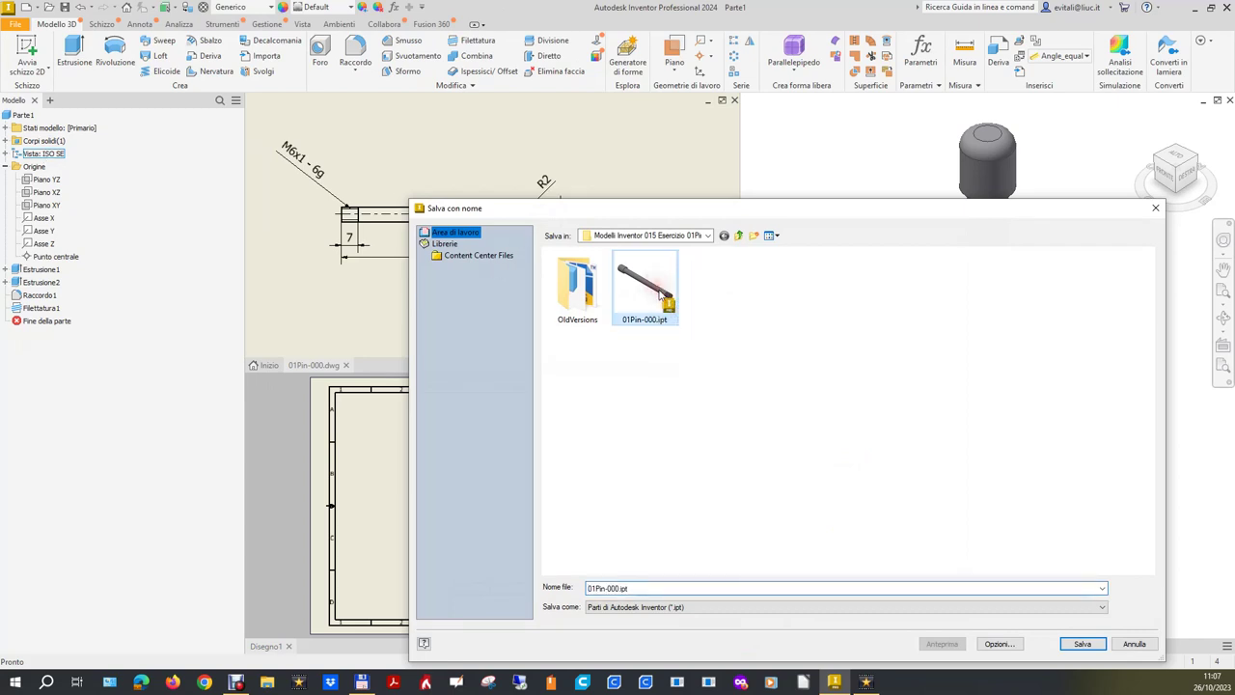
{"action": "double_click", "coordinate": [610, 587]}
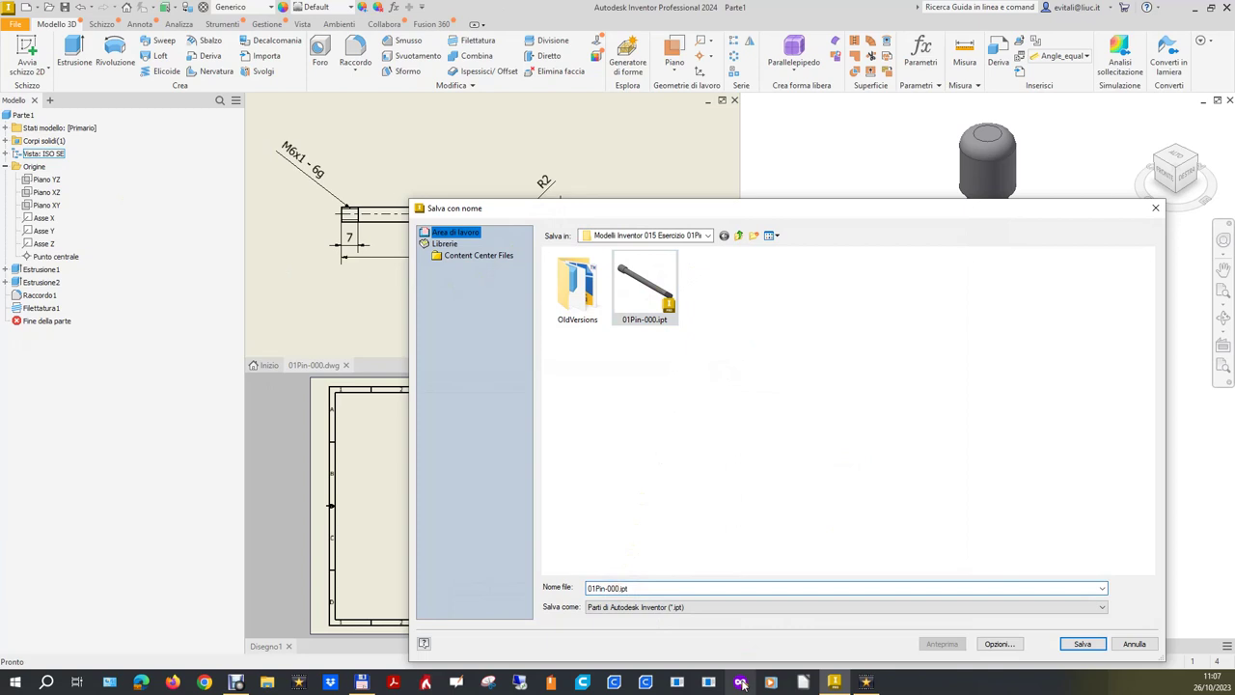
{"action": "type", "text": "Fletto"}
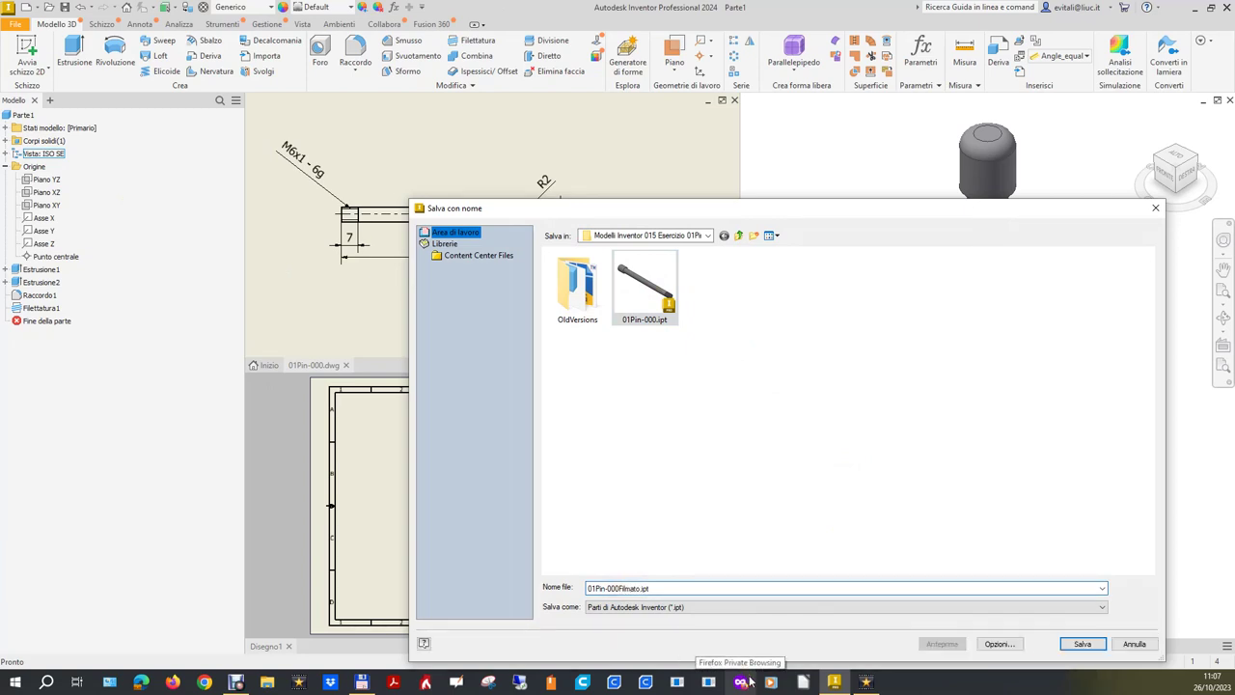
{"action": "left_click", "coordinate": [1080, 645]}
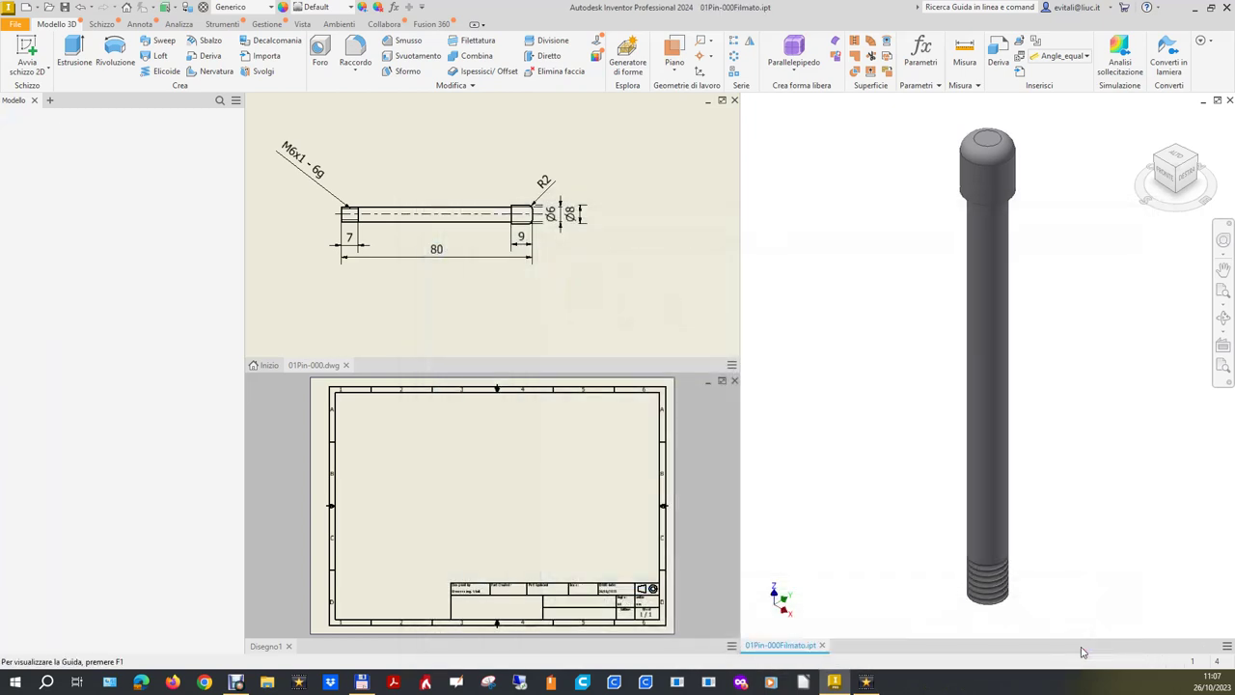
{"action": "left_click", "coordinate": [247, 151]}
Step: Place a base view of the pin, rotated to horizontal, on the sheet and zoom in
{"action": "left_click", "coordinate": [14, 53]}
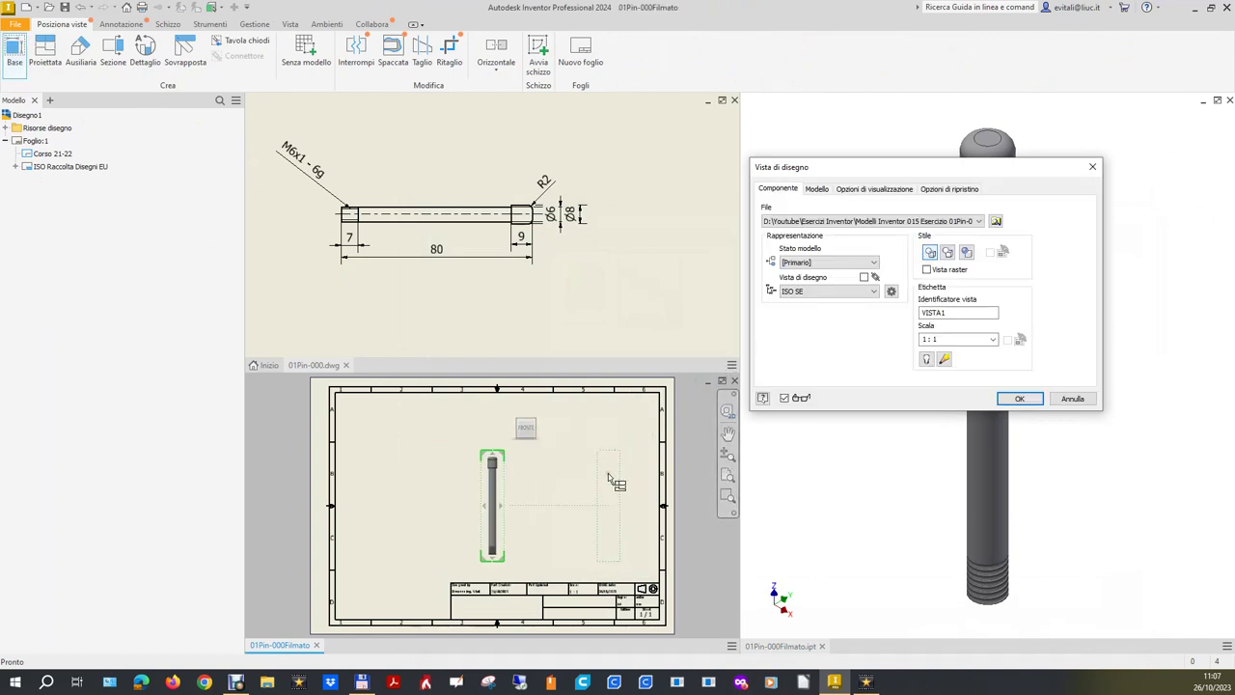
{"action": "left_click", "coordinate": [543, 419]}
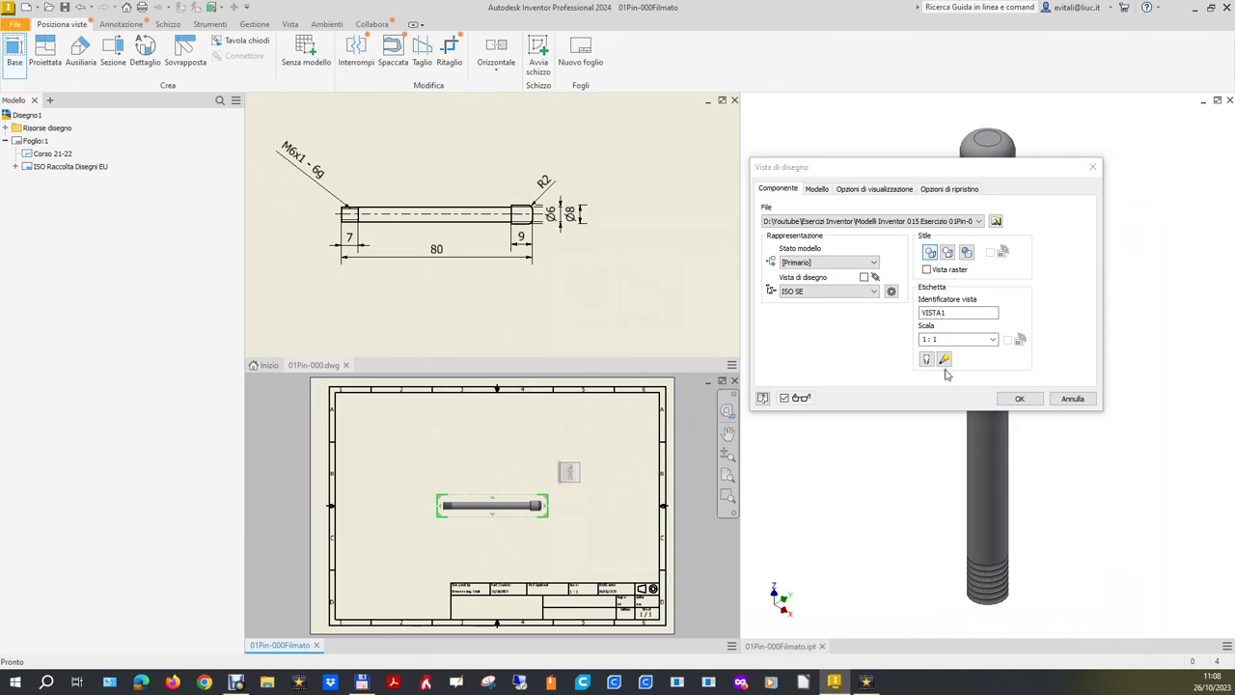
{"action": "left_click", "coordinate": [1020, 399]}
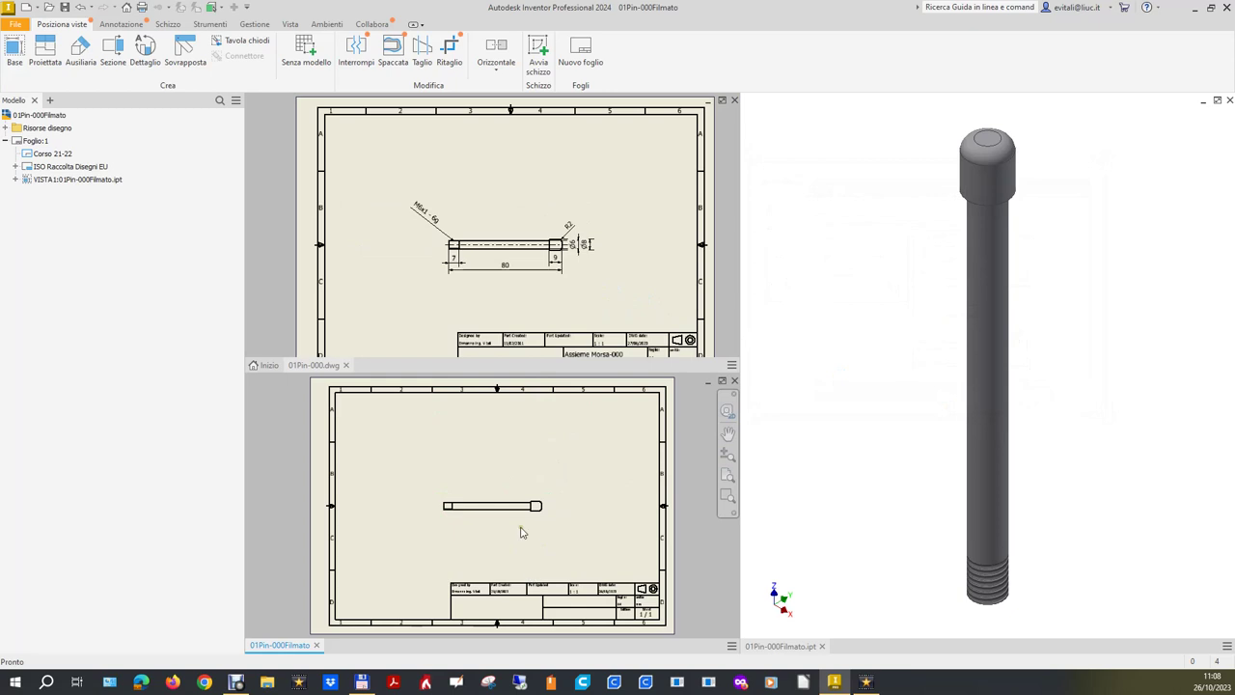
{"action": "scroll", "coordinate": [521, 536], "scroll_direction": "up", "scroll_amount": 3}
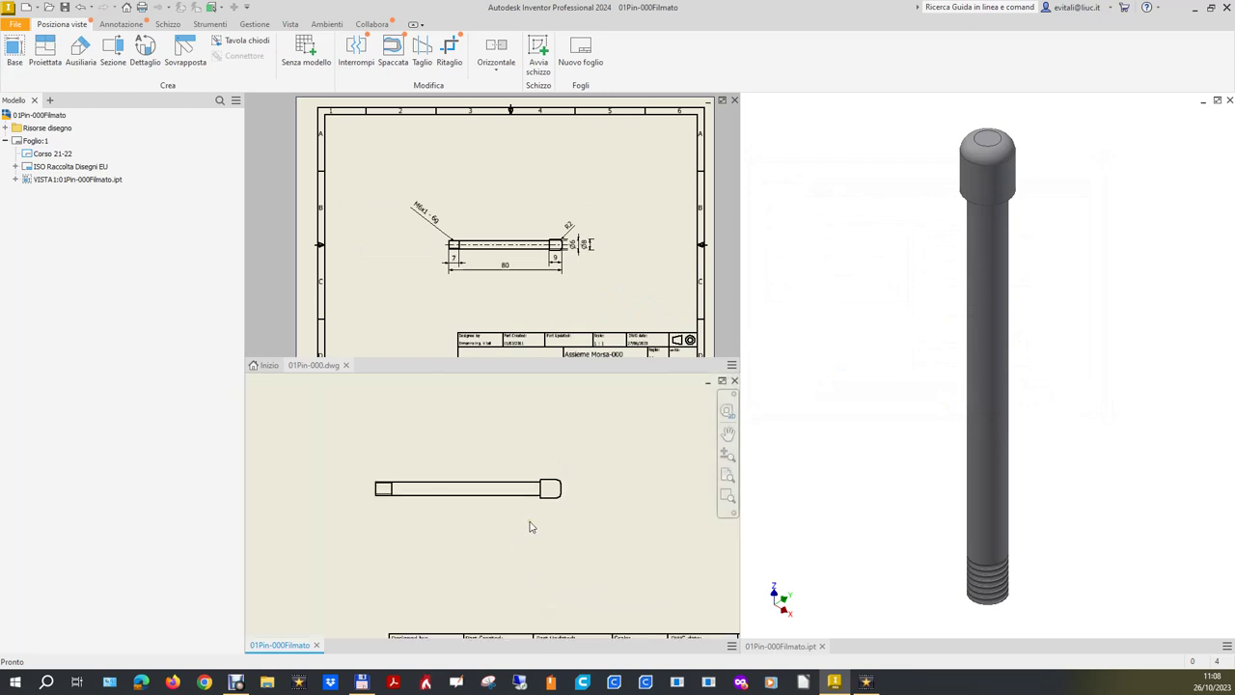
{"action": "scroll", "coordinate": [530, 522], "scroll_direction": "up", "scroll_amount": 3}
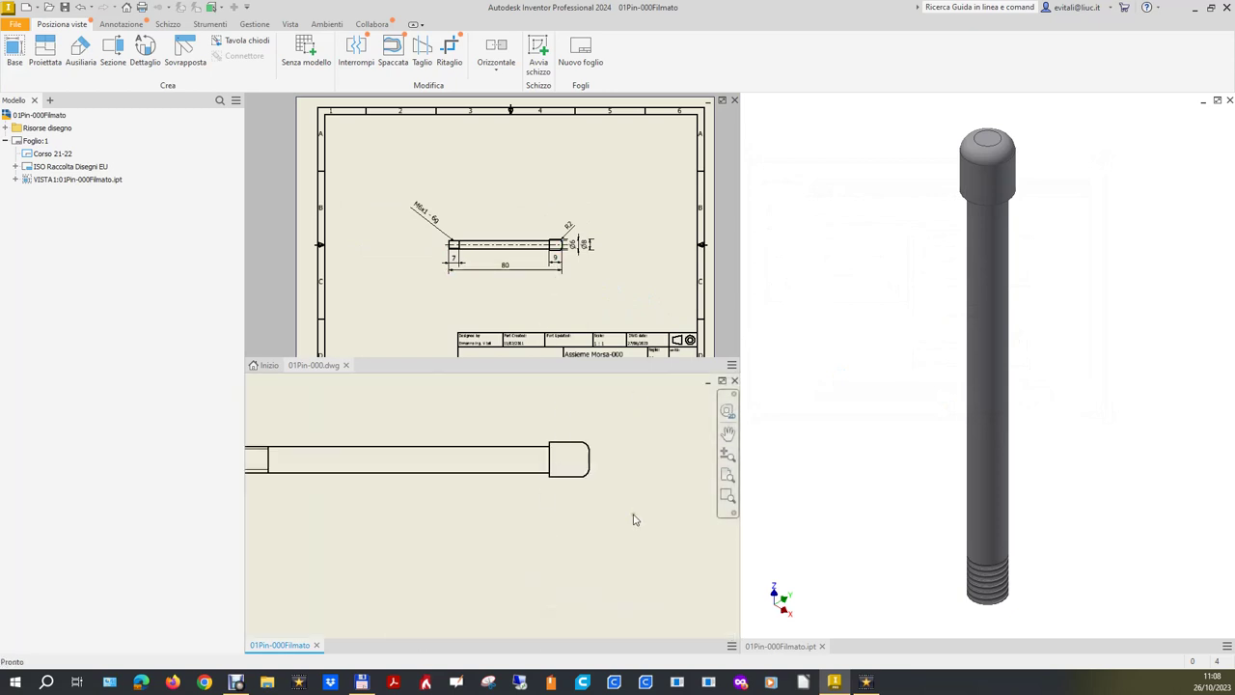
{"action": "scroll", "coordinate": [638, 521], "scroll_direction": "down", "scroll_amount": 3}
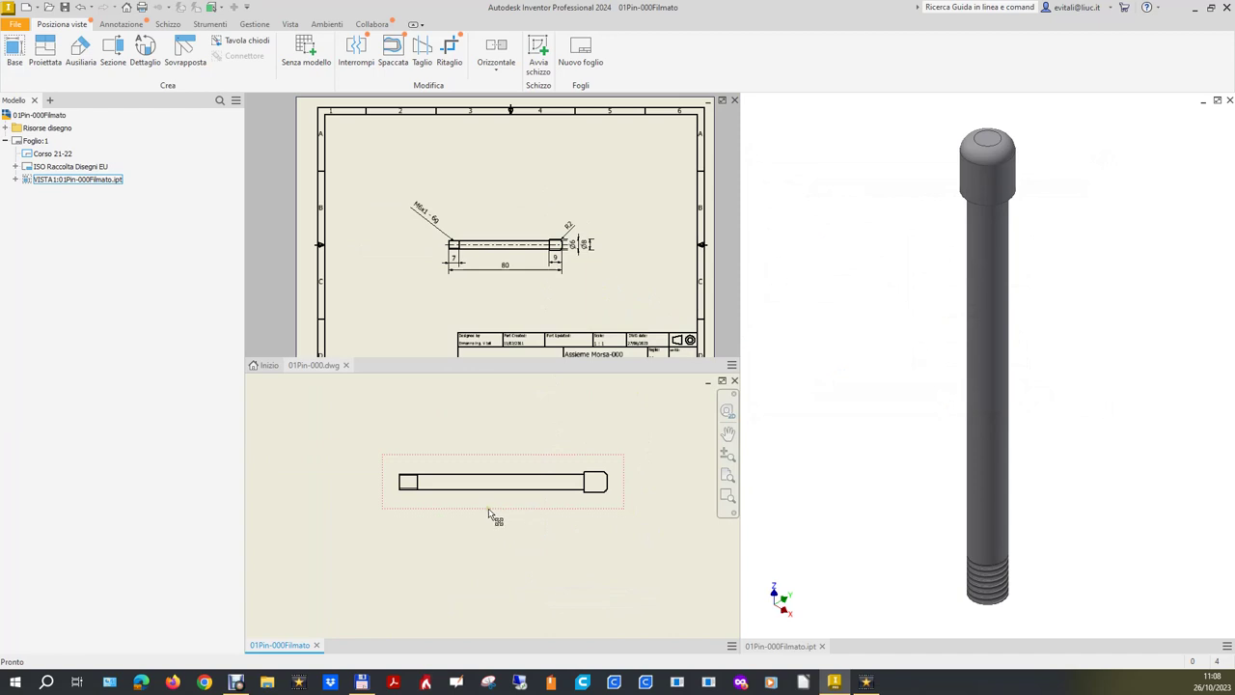
{"action": "scroll", "coordinate": [410, 524], "scroll_direction": "up", "scroll_amount": 2}
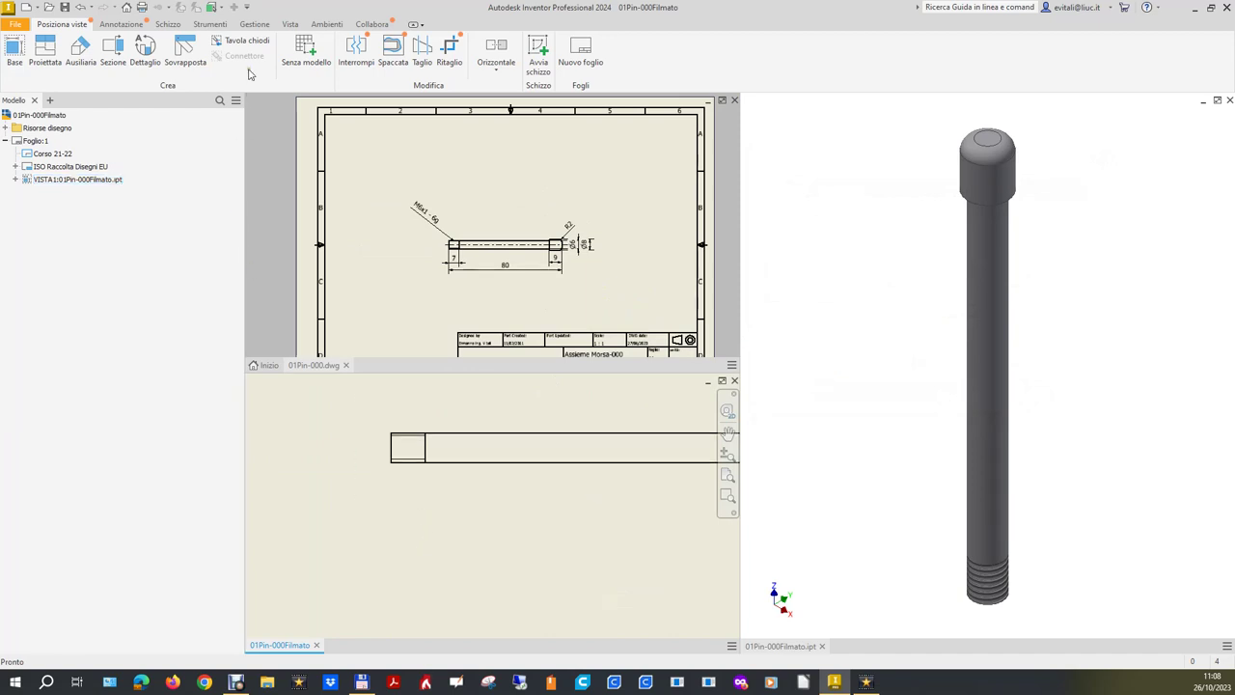
{"action": "left_click", "coordinate": [120, 24]}
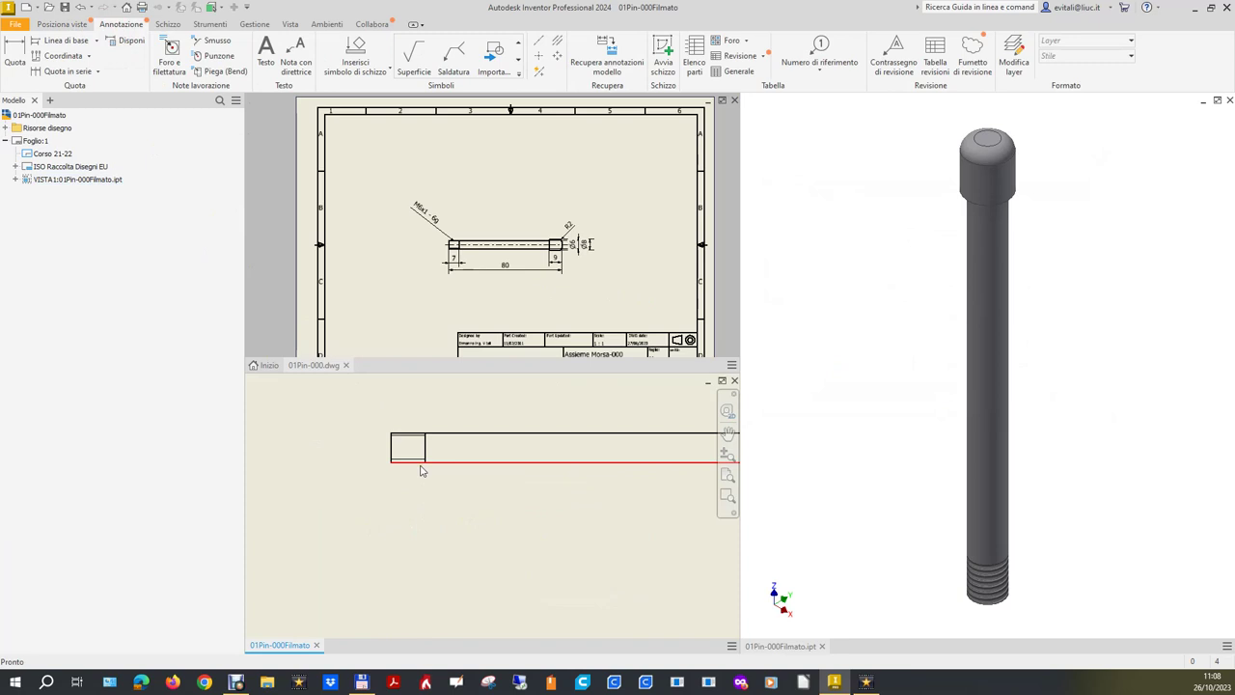
Step: Dimension the pin from left end to right end as 80,00, placed below the view
{"action": "scroll", "coordinate": [423, 467], "scroll_direction": "down", "scroll_amount": 2}
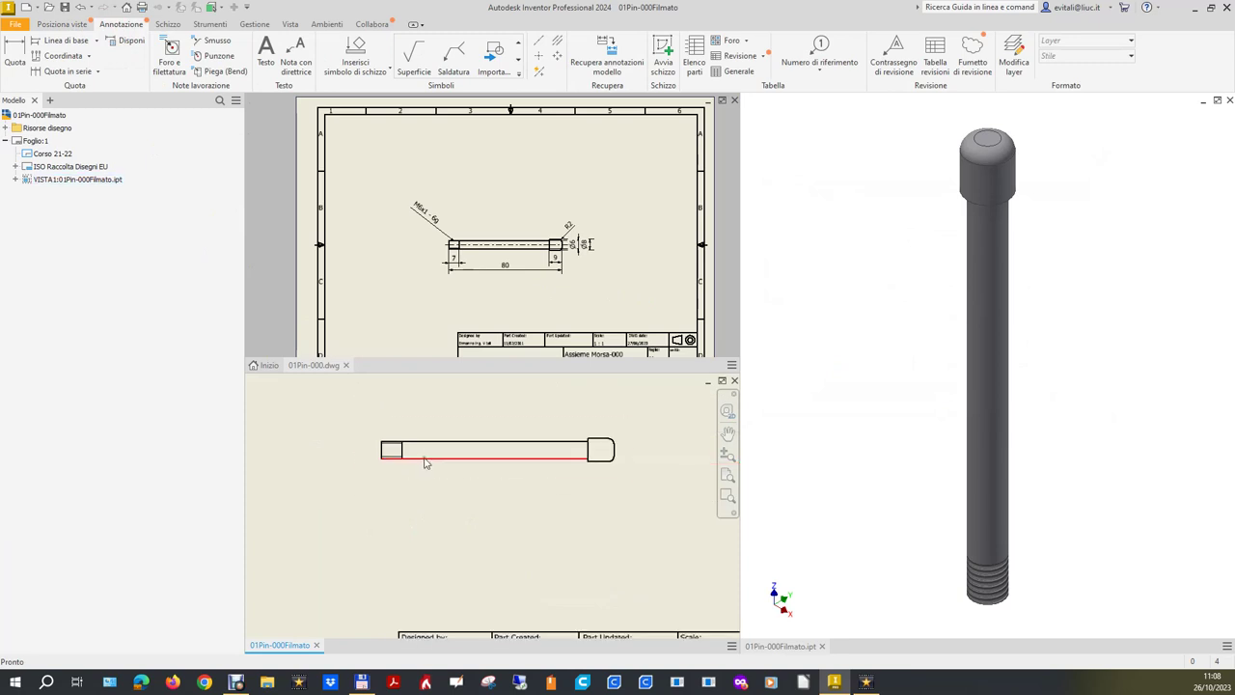
{"action": "left_click", "coordinate": [384, 450]}
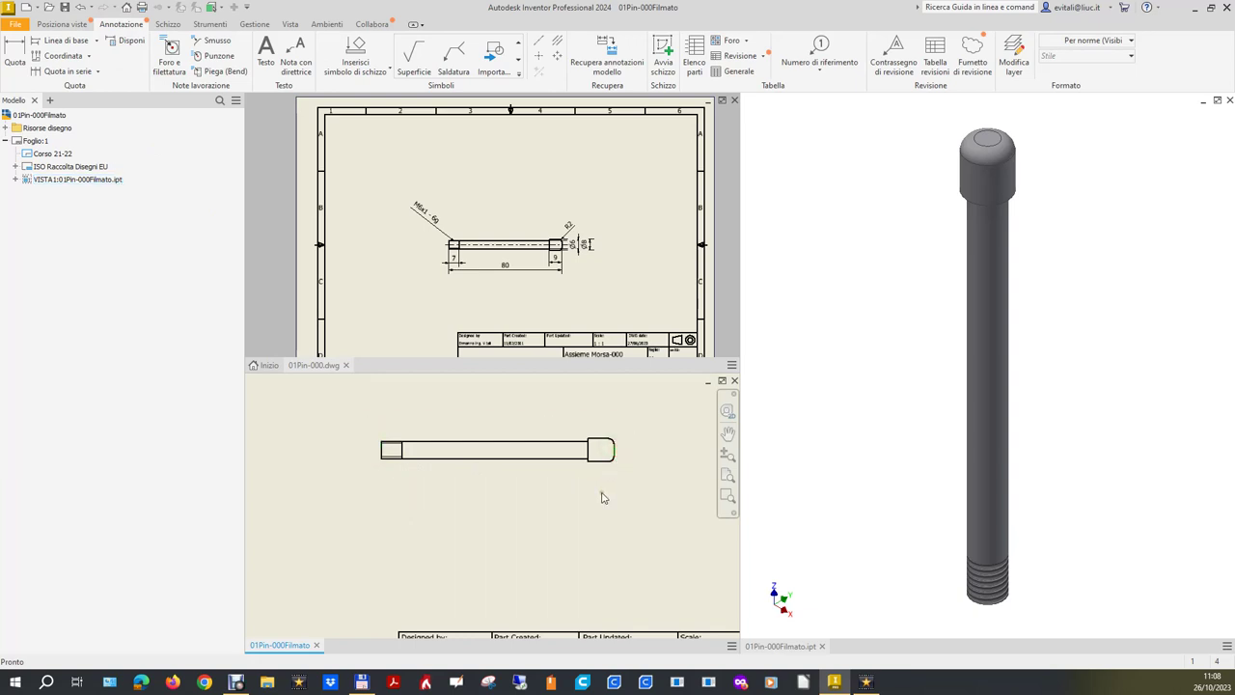
{"action": "left_click", "coordinate": [609, 486]}
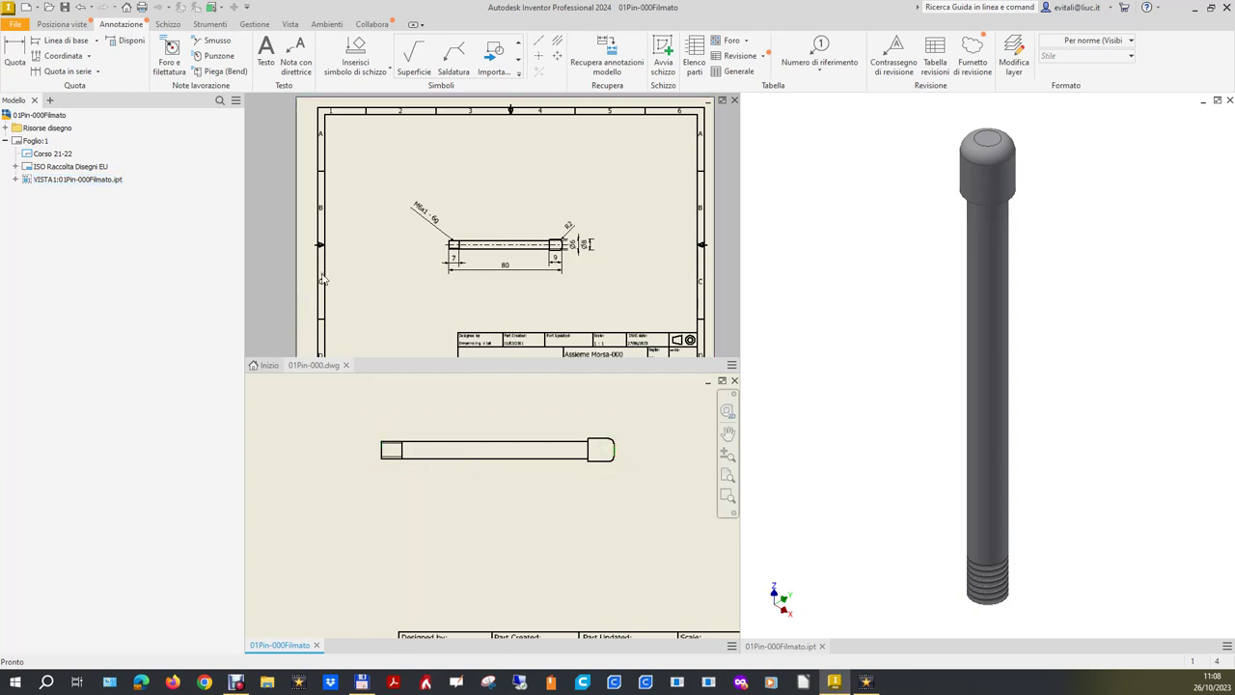
{"action": "left_click", "coordinate": [14, 45]}
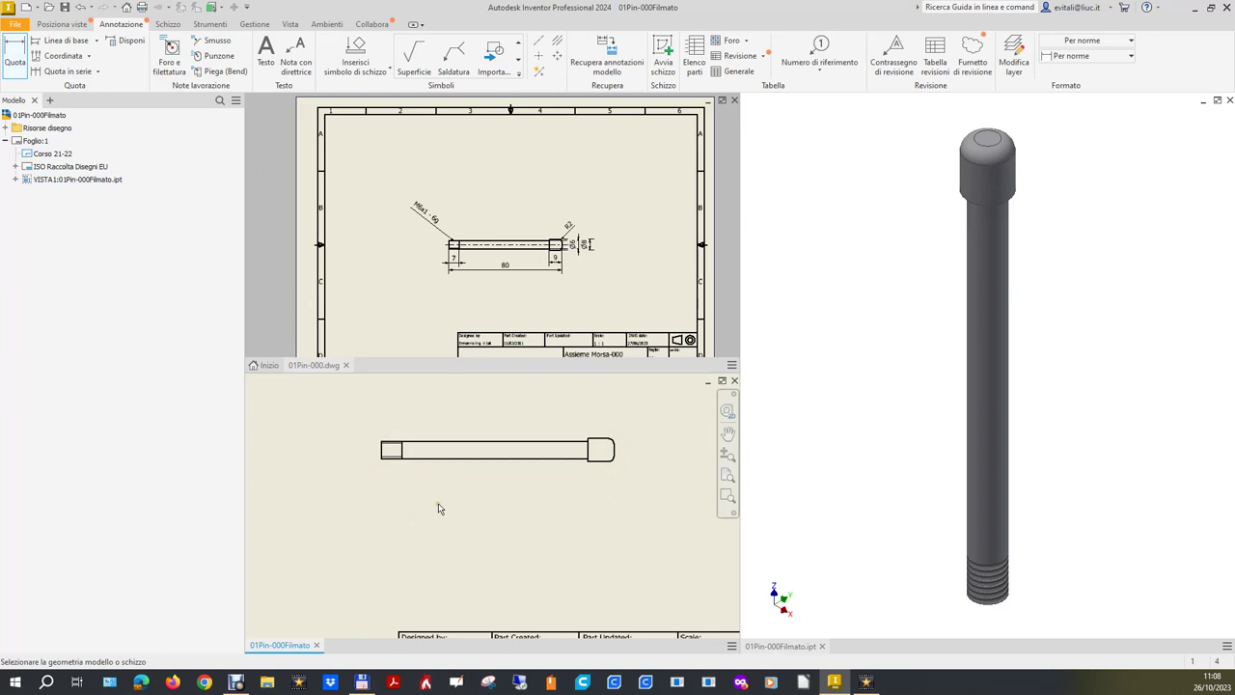
{"action": "left_click", "coordinate": [382, 451]}
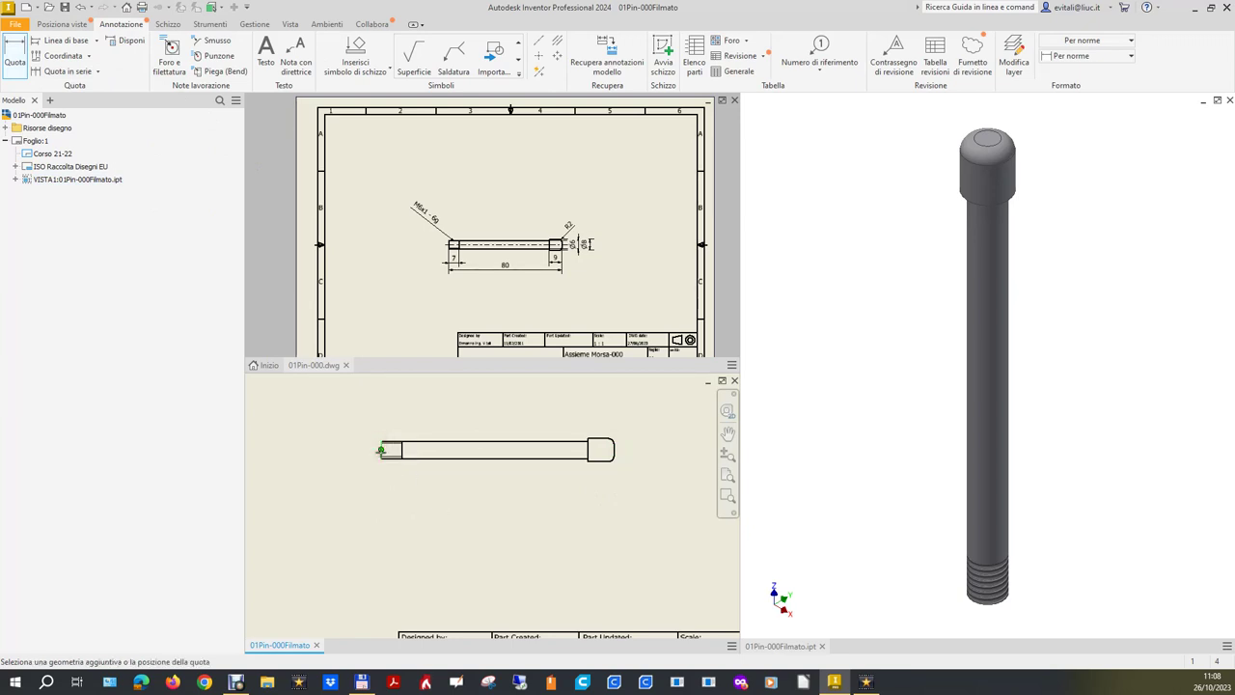
{"action": "scroll", "coordinate": [615, 452], "scroll_direction": "down", "scroll_amount": 5}
{"action": "left_click", "coordinate": [615, 457]}
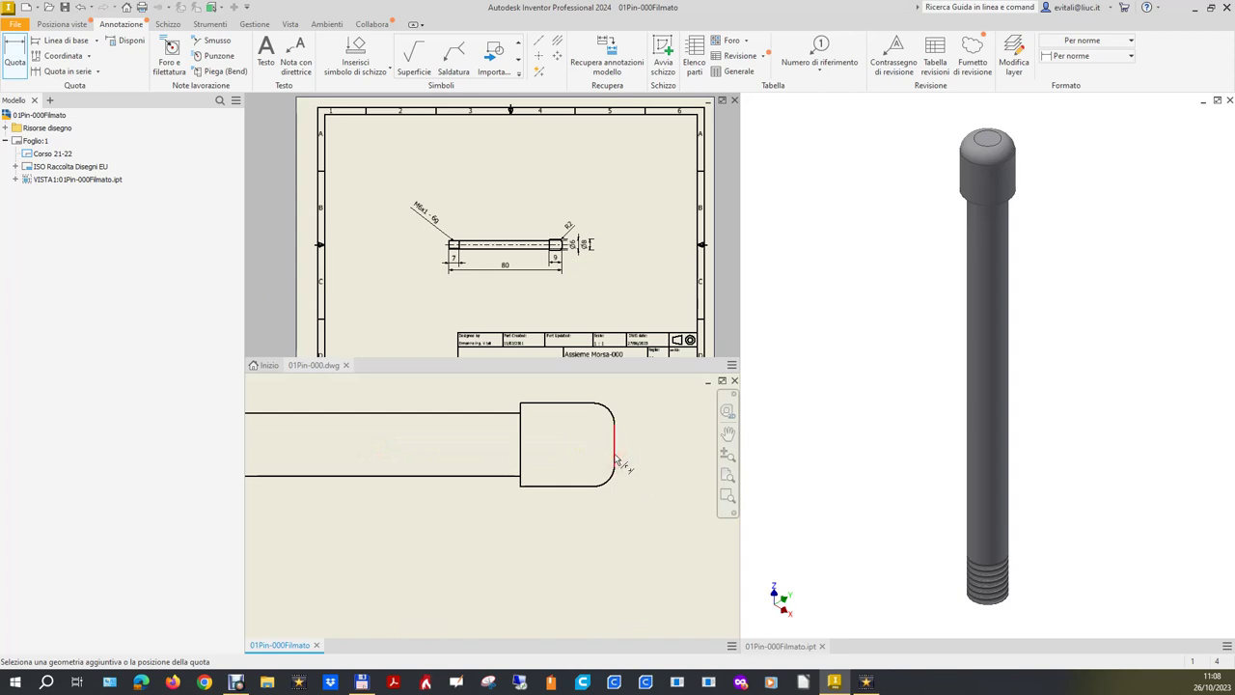
{"action": "scroll", "coordinate": [628, 490], "scroll_direction": "up", "scroll_amount": 3}
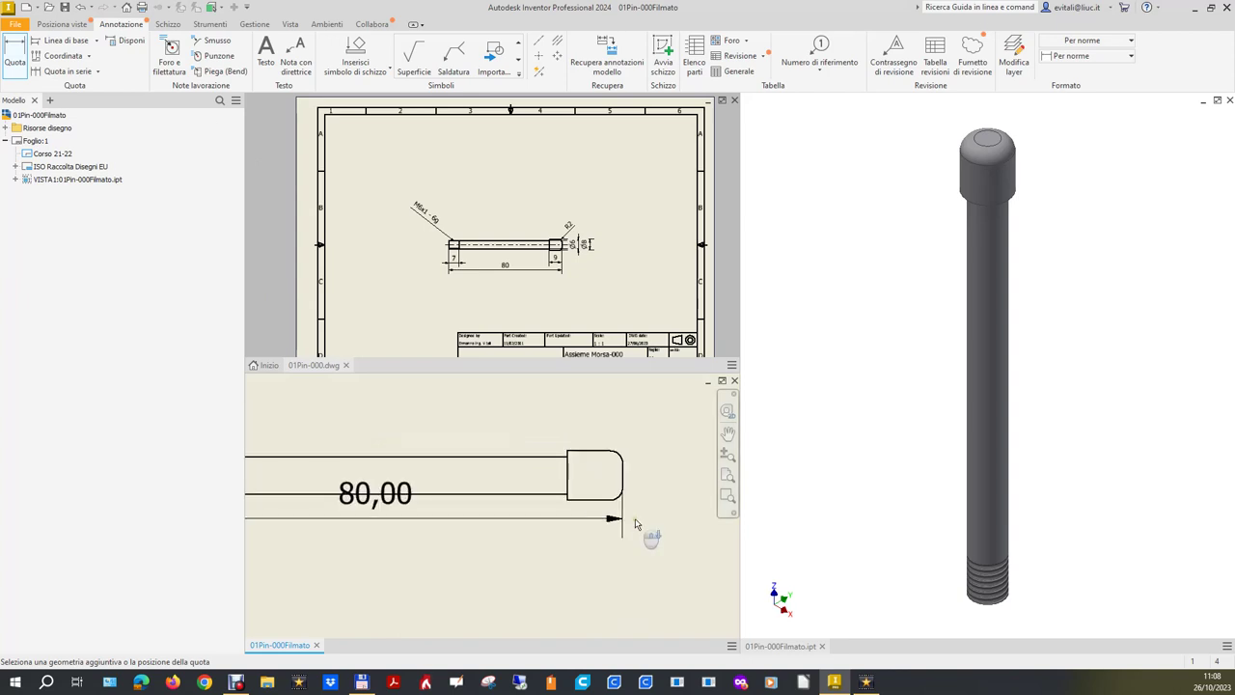
{"action": "left_click", "coordinate": [595, 587]}
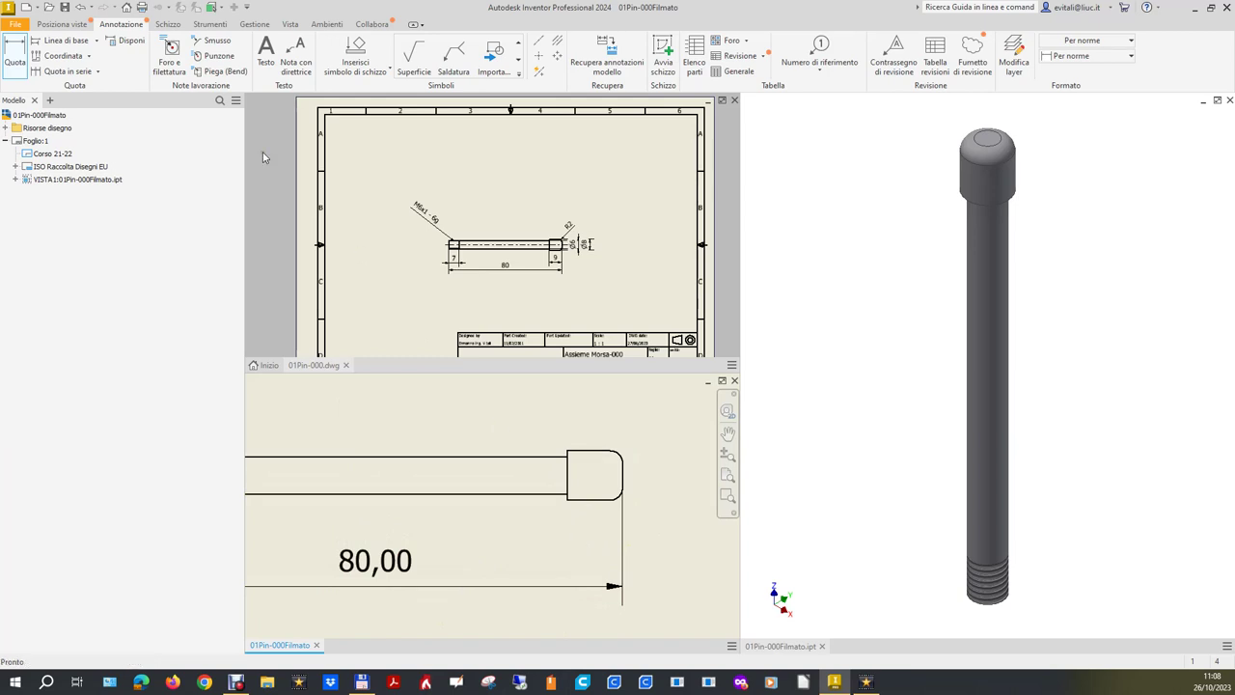
{"action": "left_click", "coordinate": [259, 28]}
{"action": "left_click", "coordinate": [214, 58]}
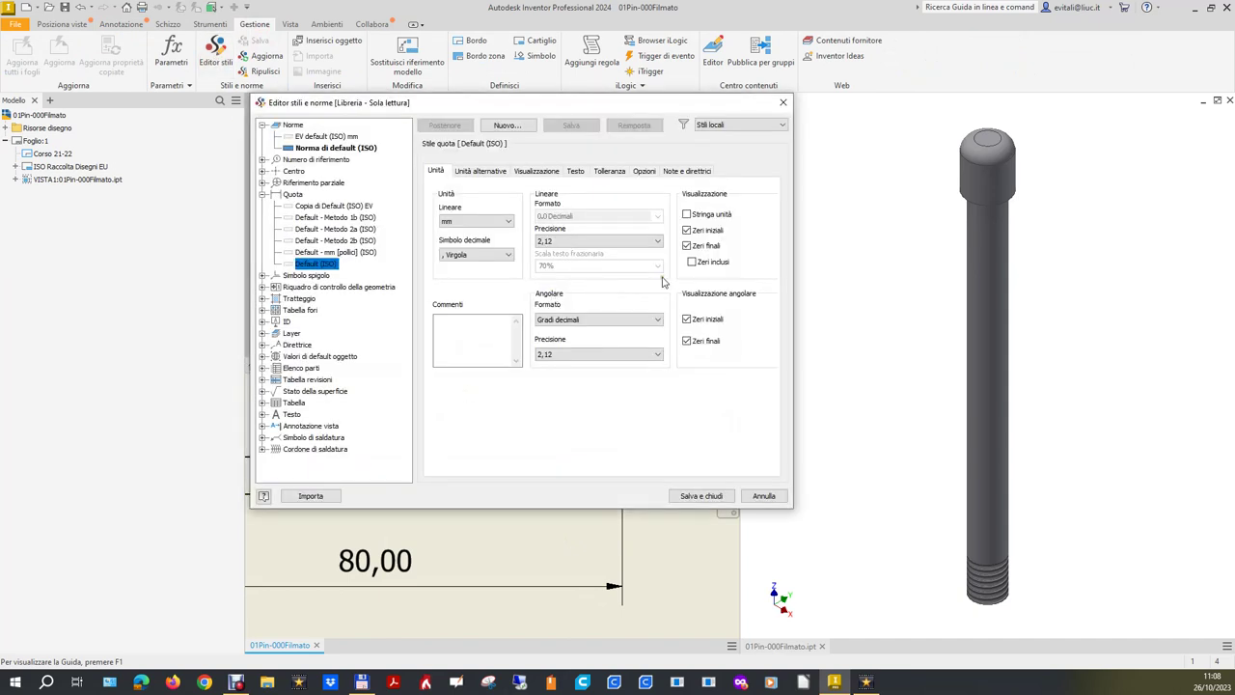
{"action": "left_click", "coordinate": [686, 246]}
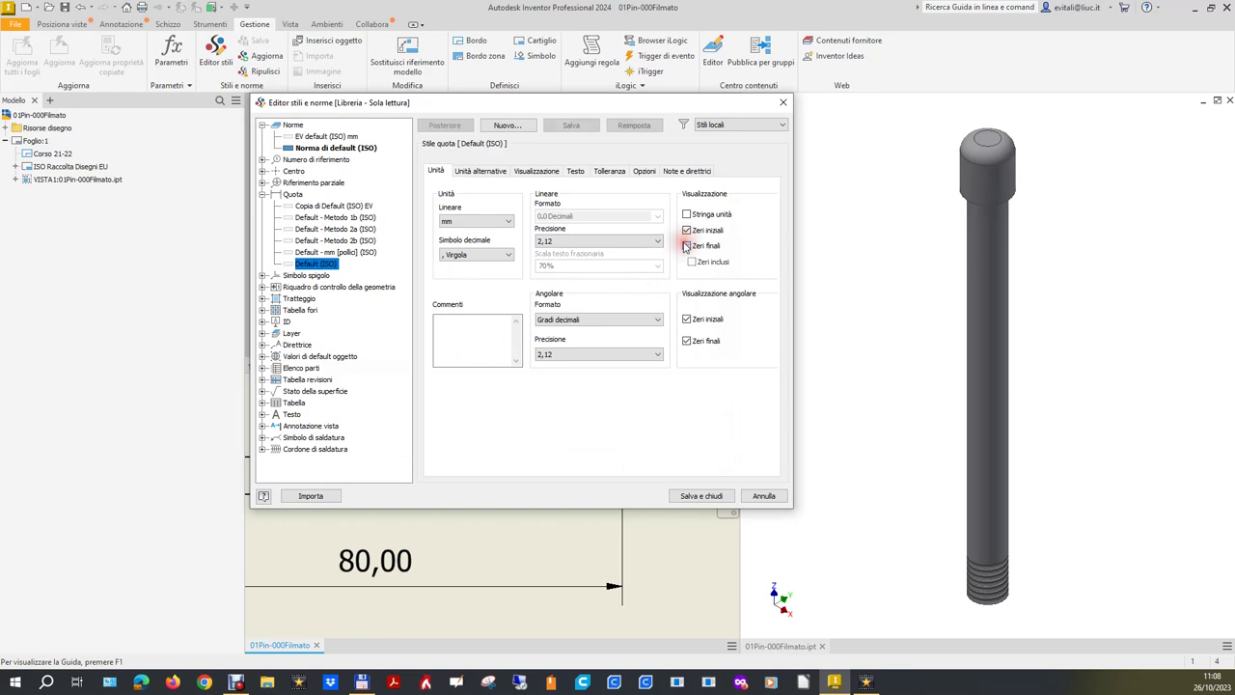
{"action": "left_click", "coordinate": [700, 495]}
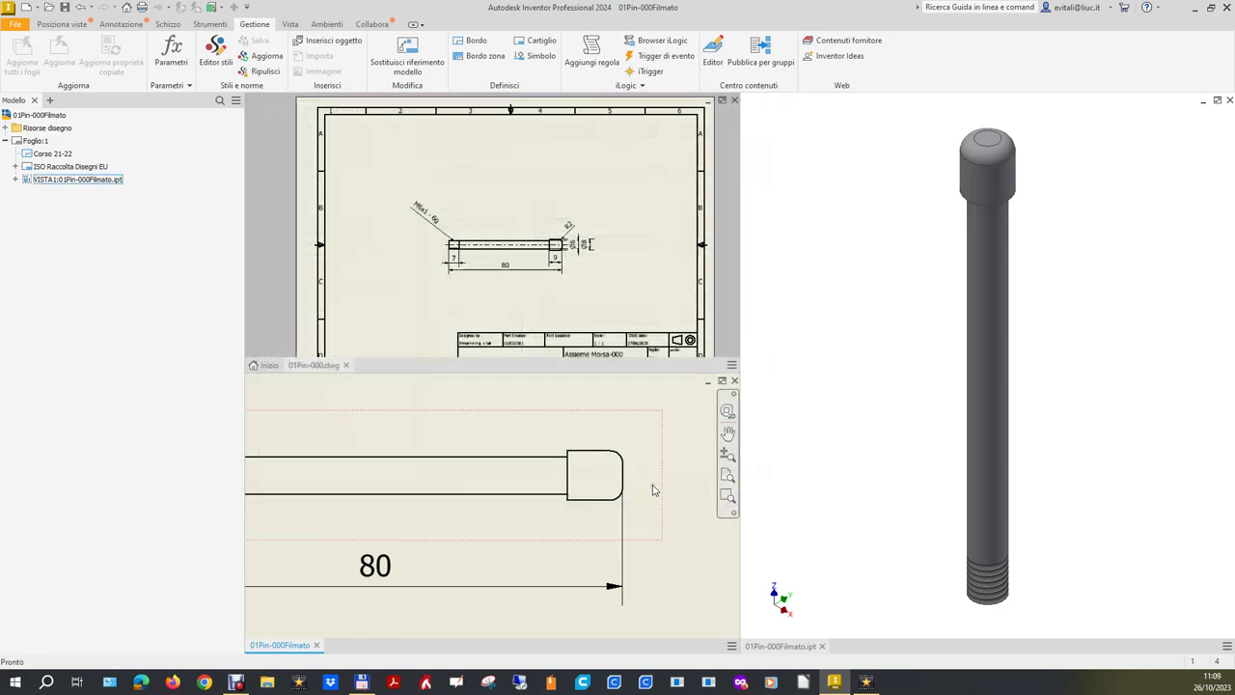
{"action": "scroll", "coordinate": [652, 490], "scroll_direction": "down", "scroll_amount": 3}
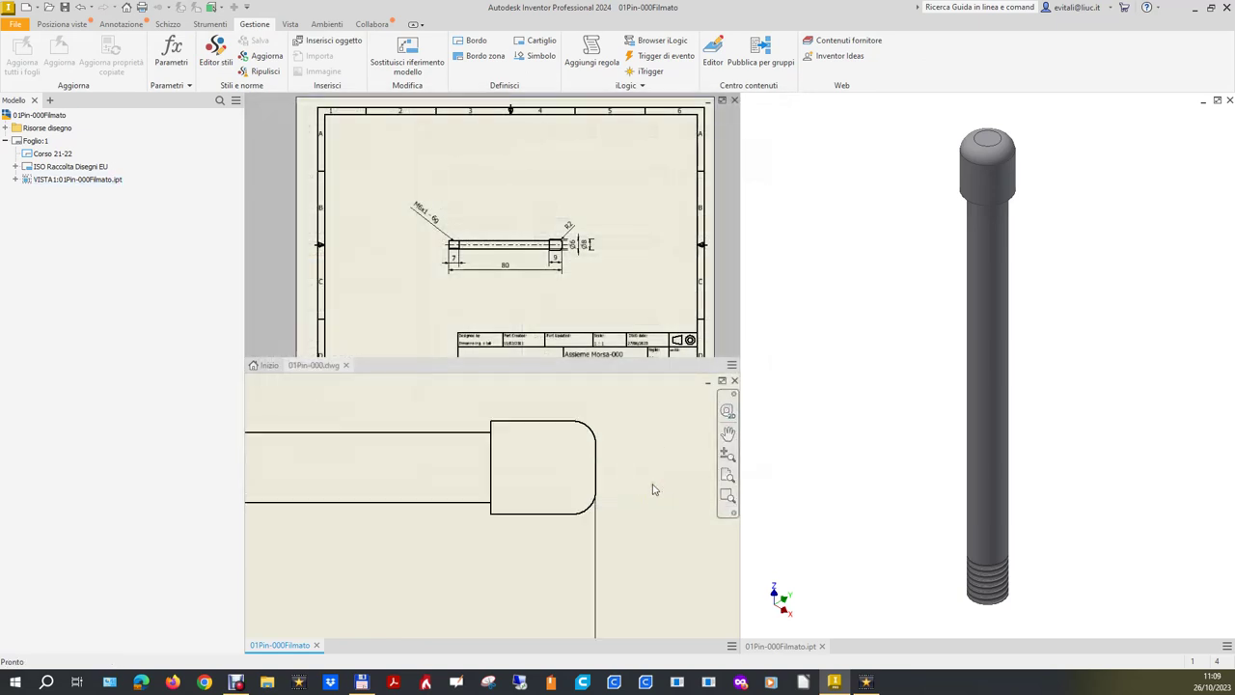
{"action": "scroll", "coordinate": [637, 506], "scroll_direction": "up", "scroll_amount": 2}
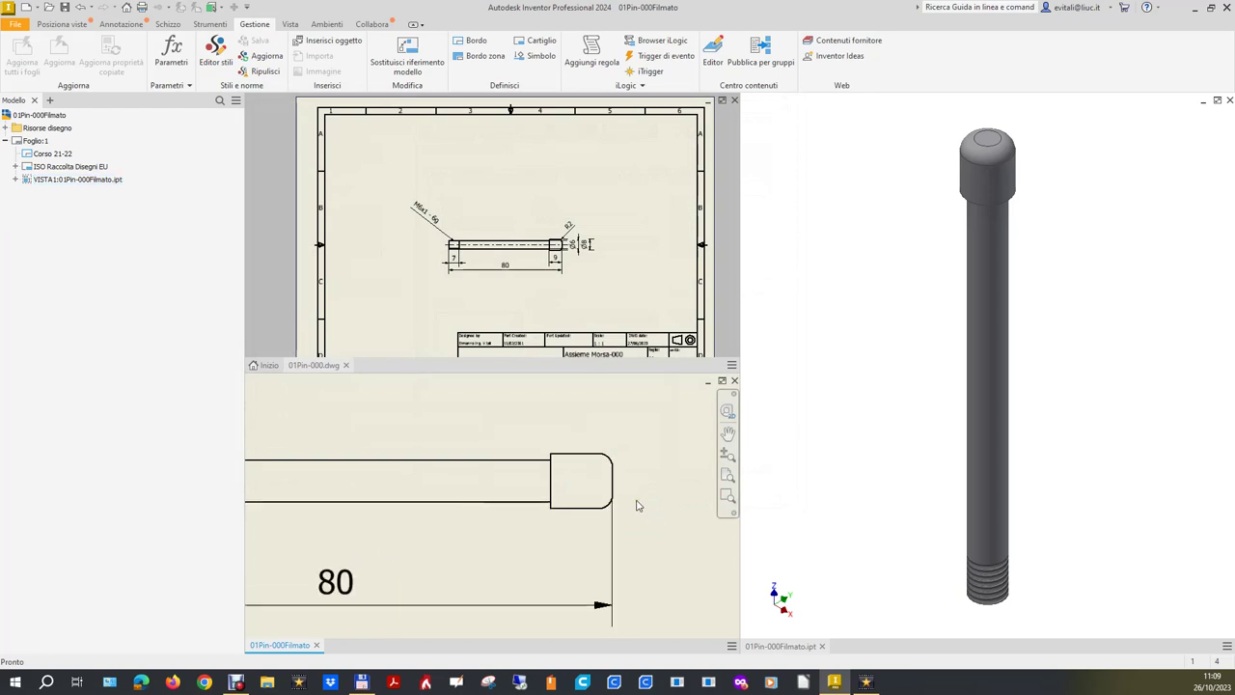
{"action": "scroll", "coordinate": [637, 505], "scroll_direction": "up", "scroll_amount": 2}
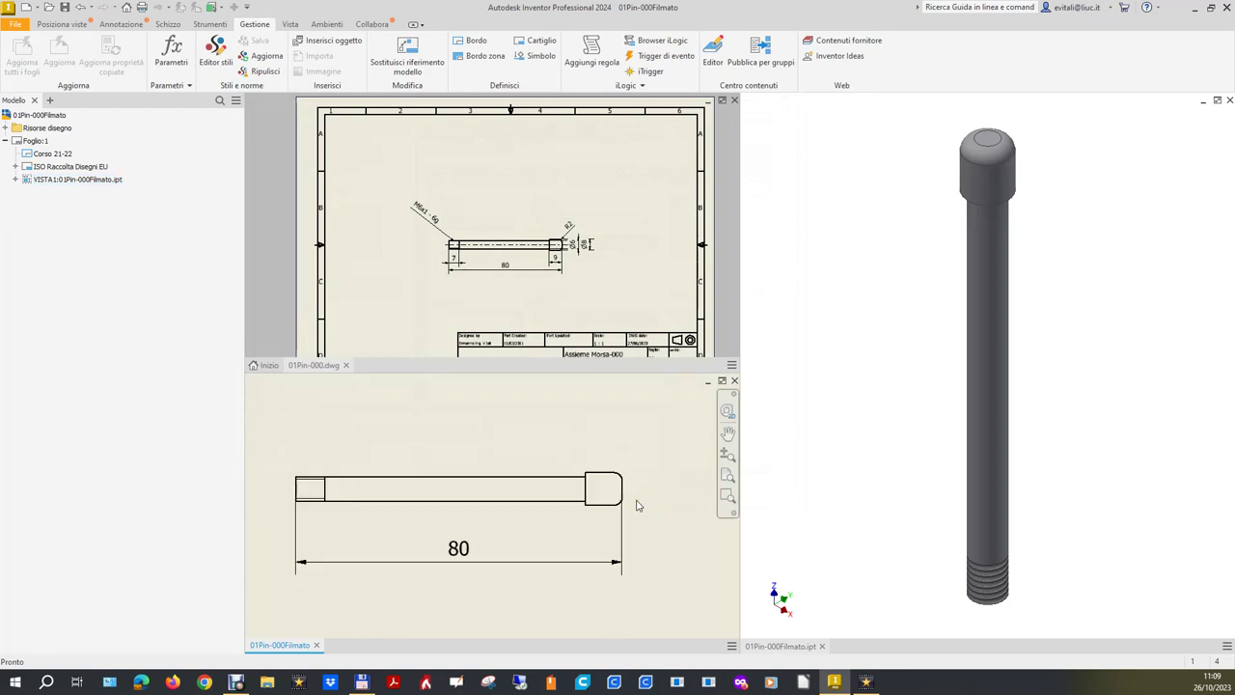
{"action": "left_click", "coordinate": [343, 405]}
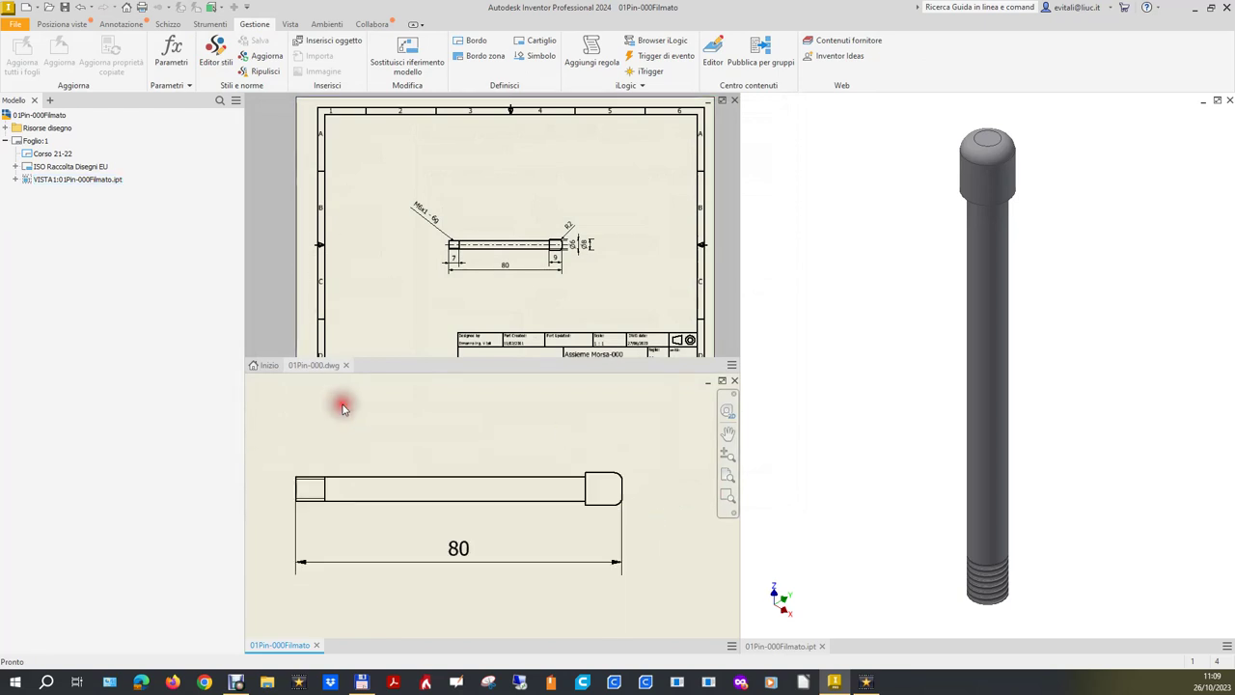
Step: Dimension the head edges as 9 and the left threaded end as 7, both below the pin
{"action": "left_click", "coordinate": [79, 25]}
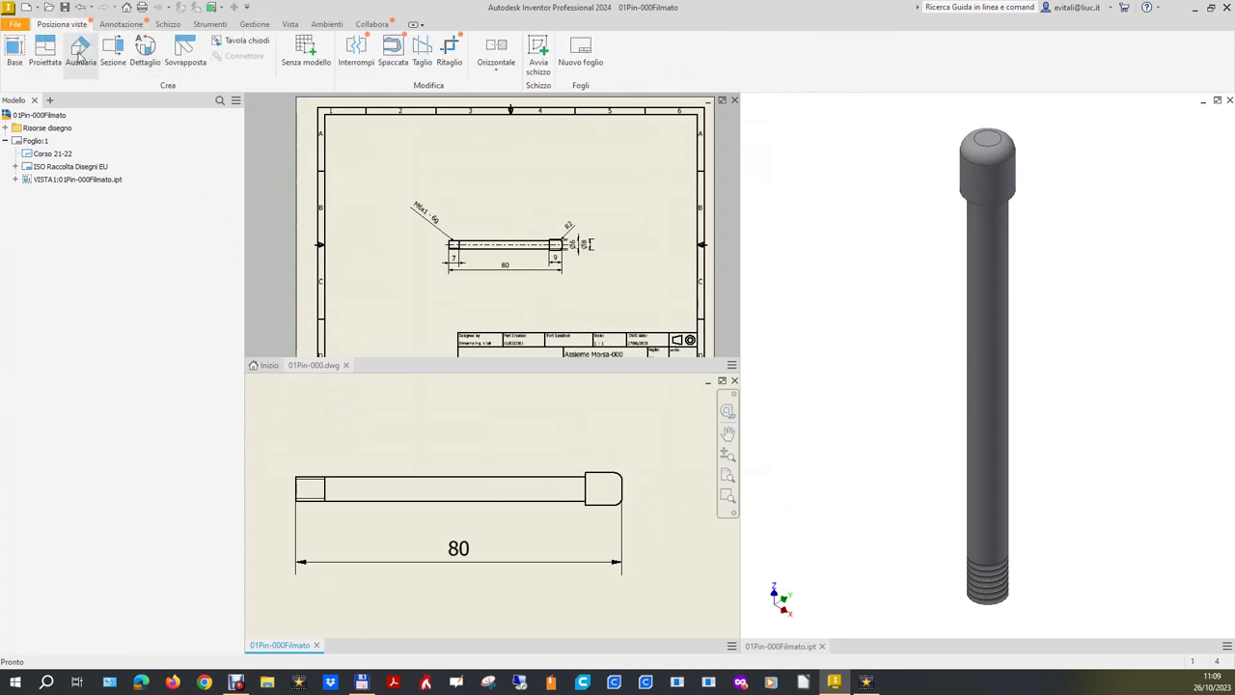
{"action": "left_click", "coordinate": [121, 24]}
{"action": "left_click", "coordinate": [14, 53]}
{"action": "left_click", "coordinate": [585, 489]}
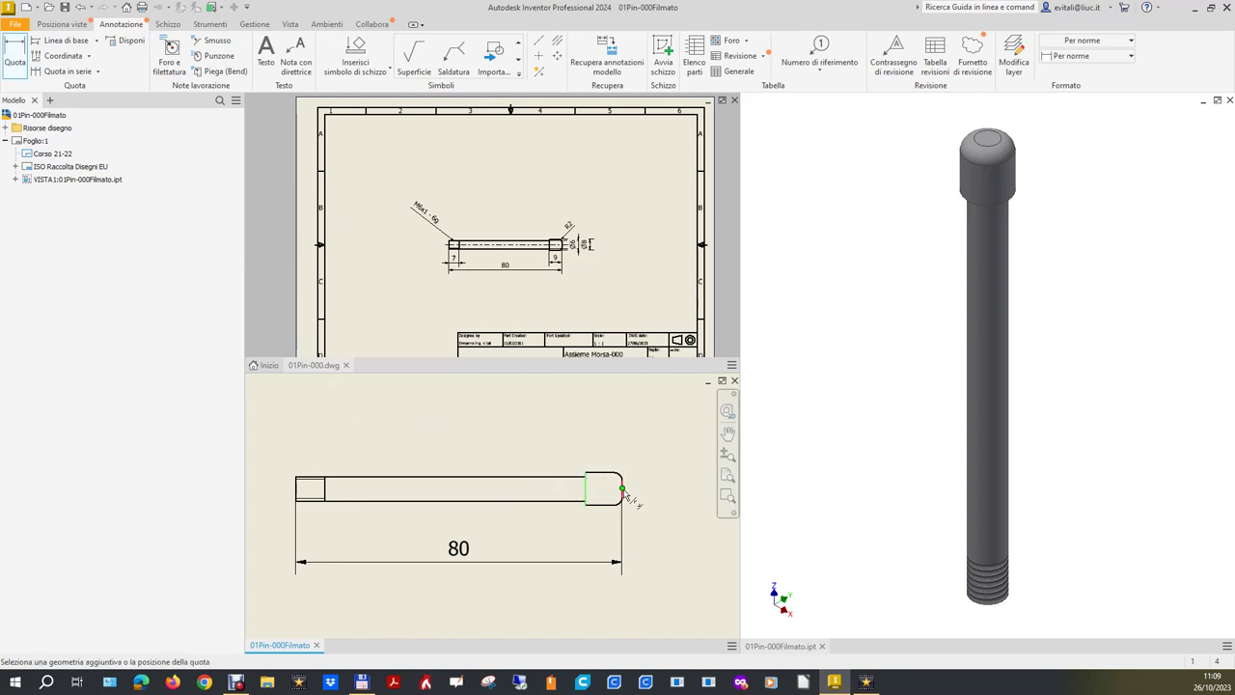
{"action": "left_click", "coordinate": [622, 494]}
{"action": "left_click", "coordinate": [617, 538]}
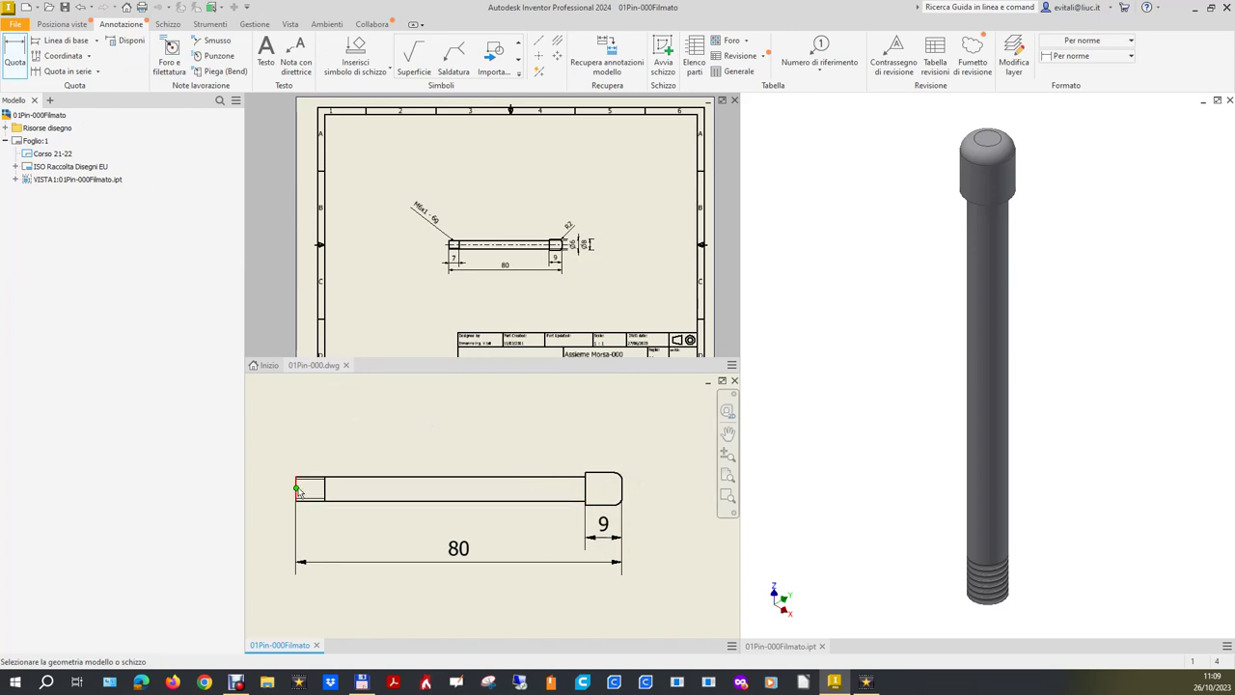
{"action": "left_click", "coordinate": [296, 489]}
{"action": "left_click", "coordinate": [326, 492]}
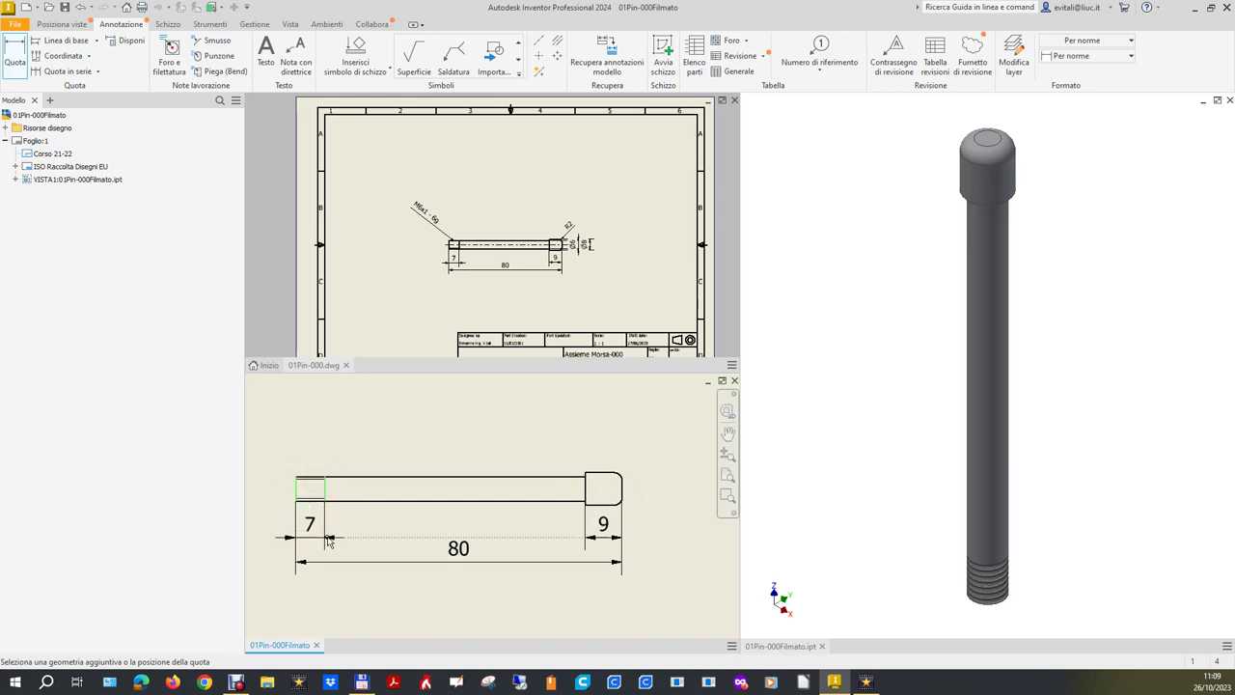
{"action": "left_click", "coordinate": [328, 542]}
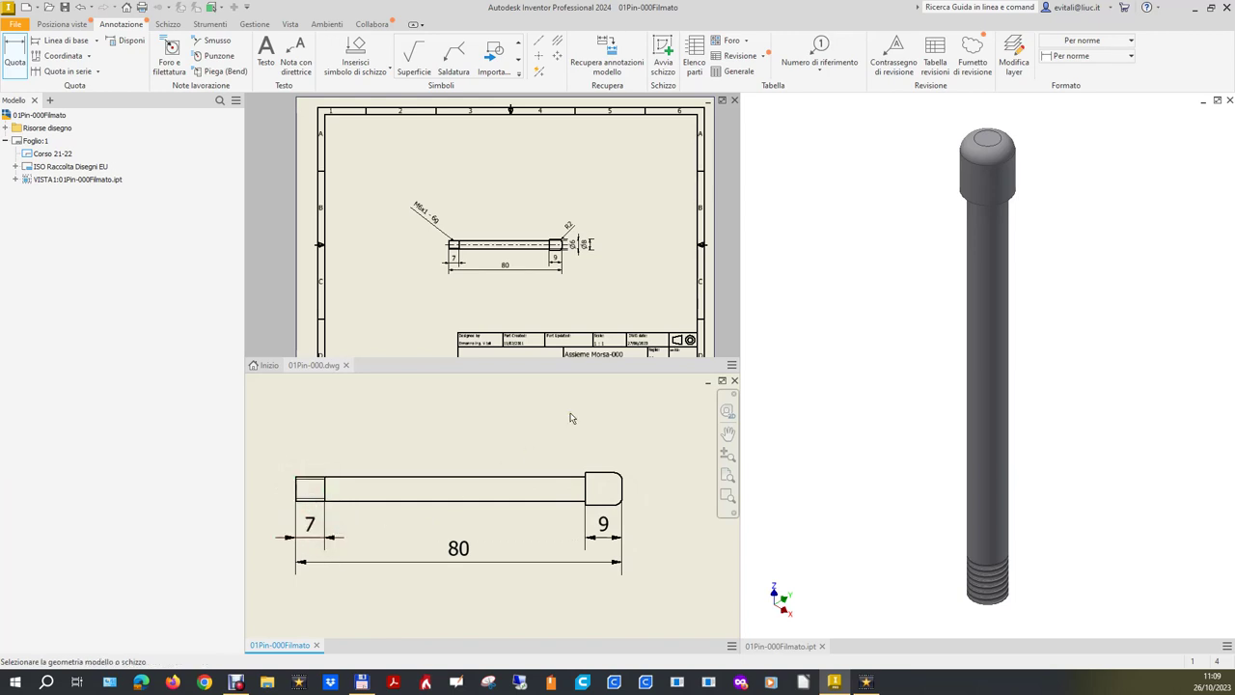
{"action": "left_click", "coordinate": [170, 61]}
Step: Attach the M6x1-6g thread note to the threaded end's edge, placed up-left of the pin
{"action": "left_click", "coordinate": [315, 479]}
{"action": "scroll", "coordinate": [301, 434], "scroll_direction": "down", "scroll_amount": 3}
{"action": "scroll", "coordinate": [314, 450], "scroll_direction": "up", "scroll_amount": 2}
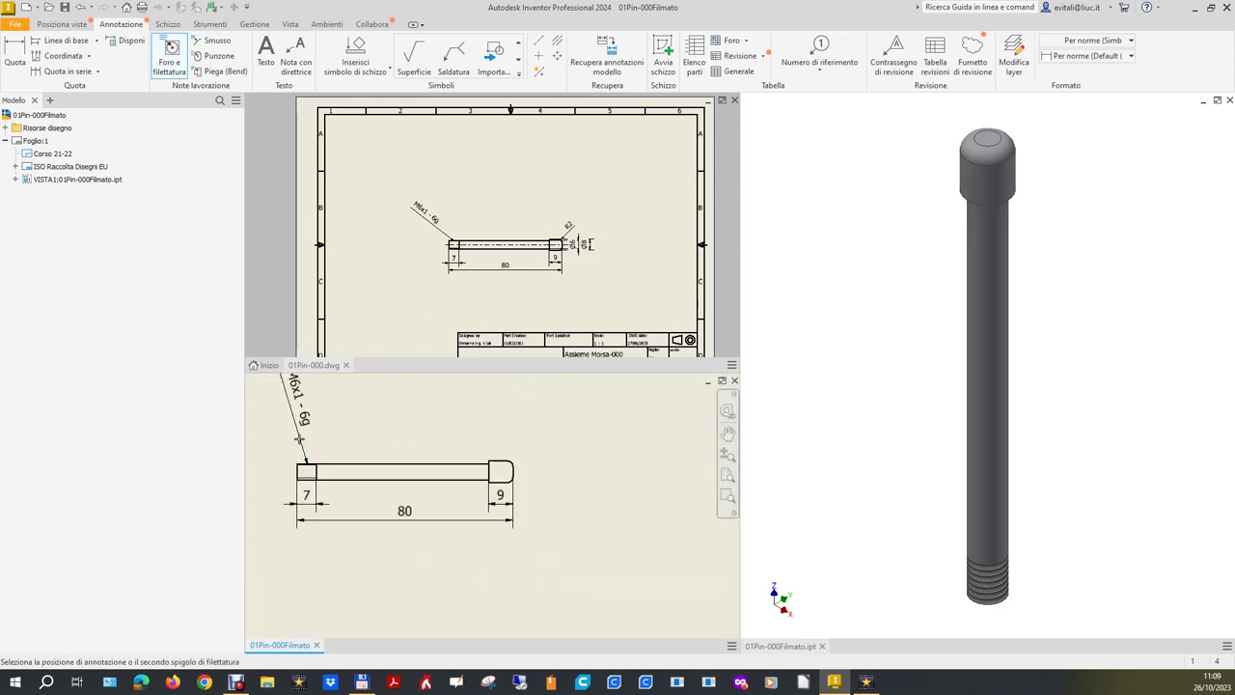
{"action": "scroll", "coordinate": [316, 451], "scroll_direction": "down", "scroll_amount": 1}
{"action": "left_click", "coordinate": [288, 431]}
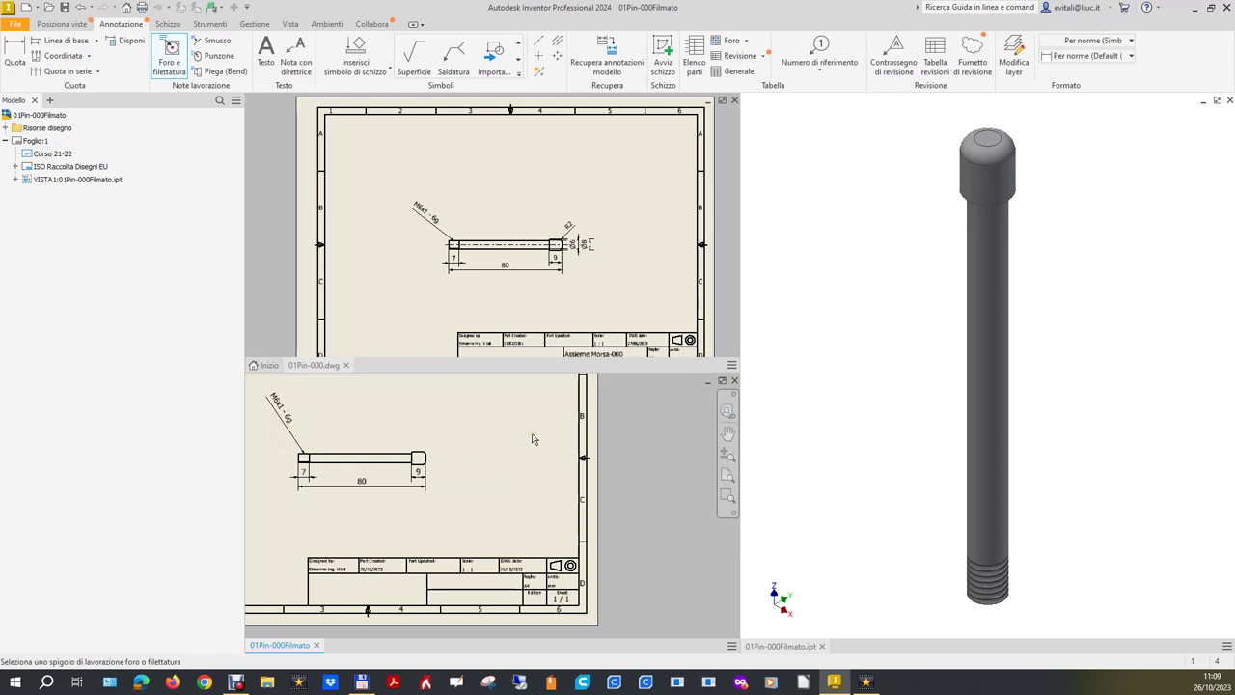
{"action": "scroll", "coordinate": [544, 443], "scroll_direction": "down", "scroll_amount": 3}
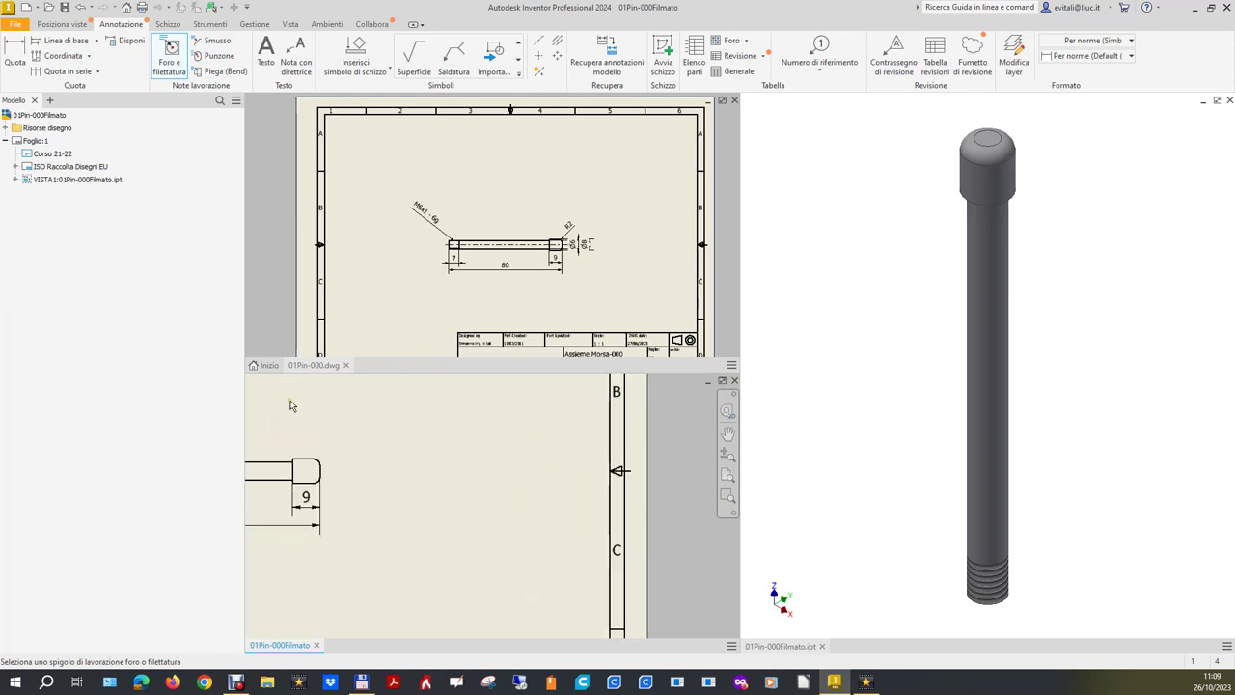
{"action": "scroll", "coordinate": [505, 407], "scroll_direction": "up", "scroll_amount": 3}
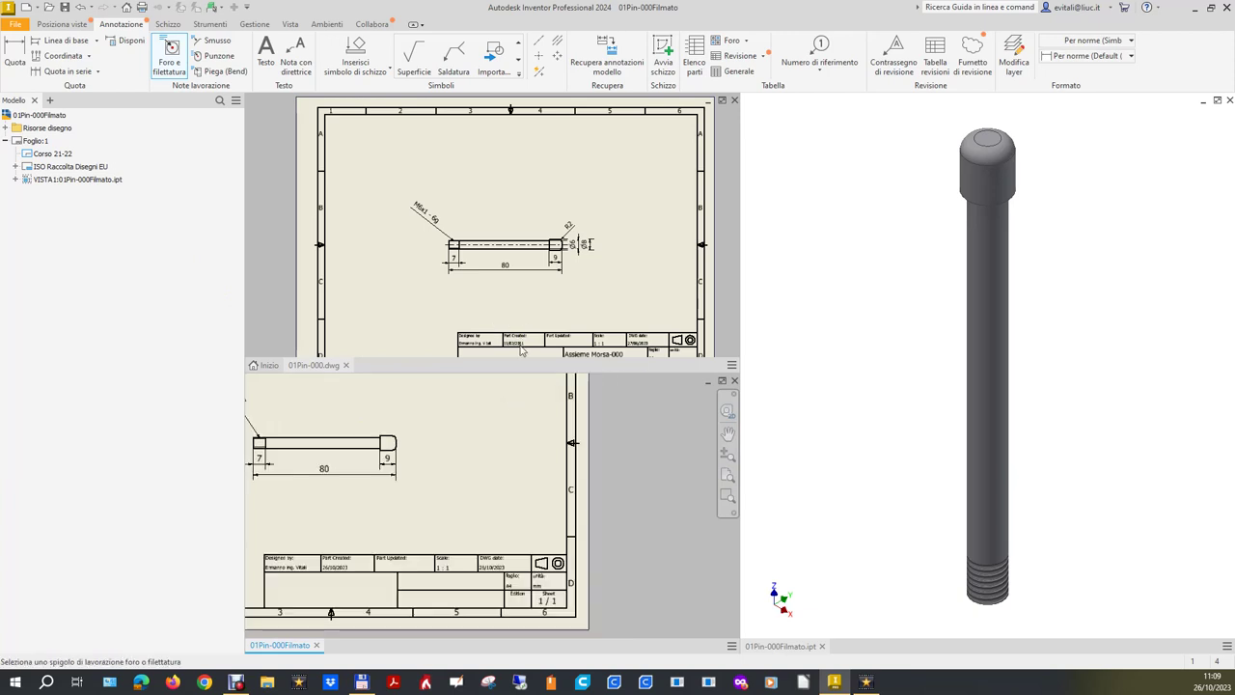
Step: Create a centerline between the pin's two long edges and stretch its right end past the head
{"action": "left_click", "coordinate": [554, 41]}
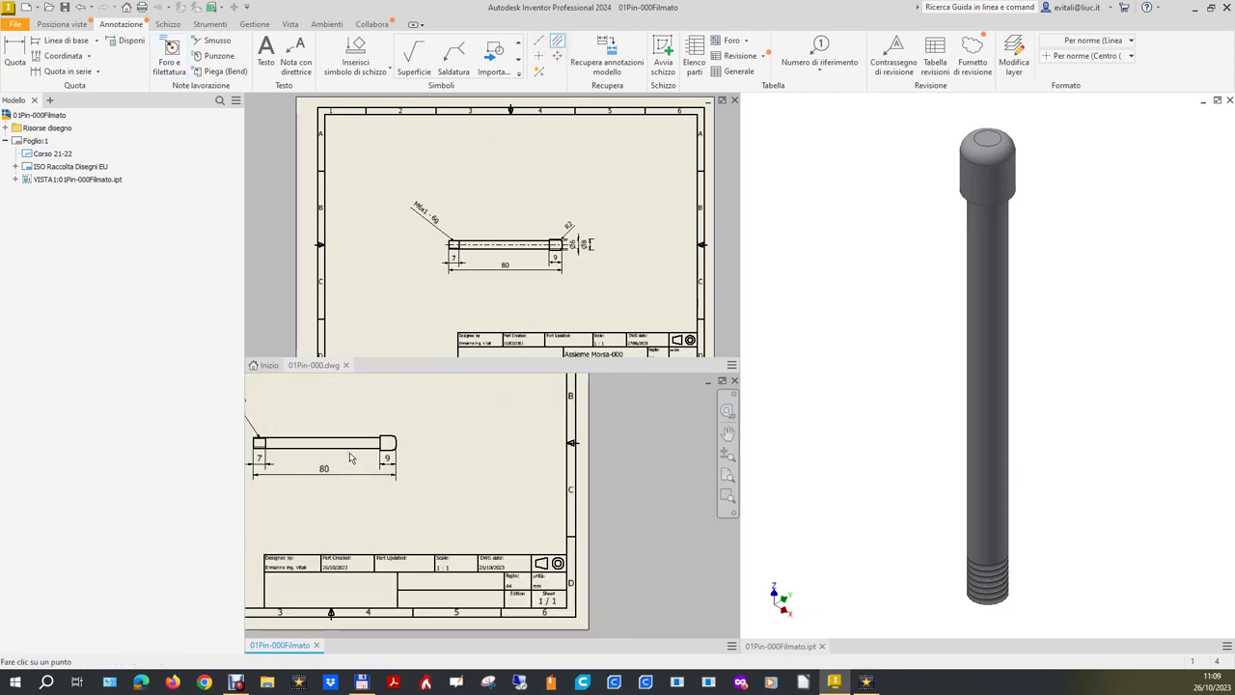
{"action": "left_click", "coordinate": [348, 447]}
{"action": "left_click", "coordinate": [351, 446]}
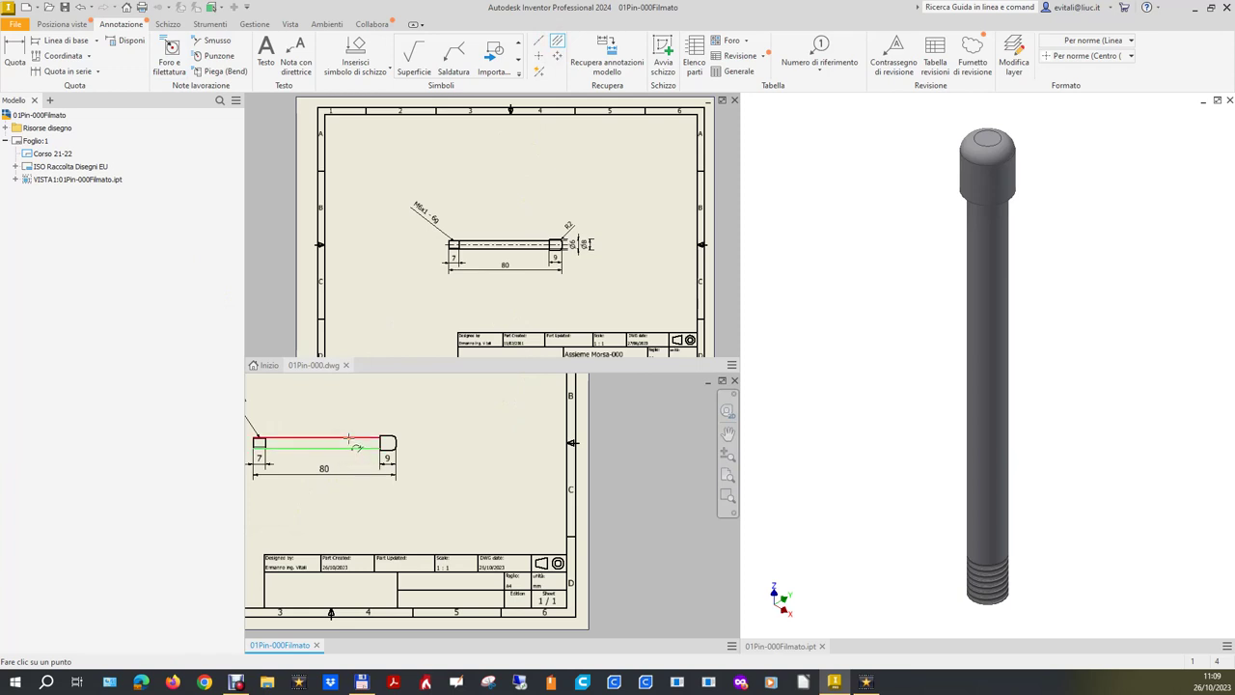
{"action": "key", "text": "Escape"}
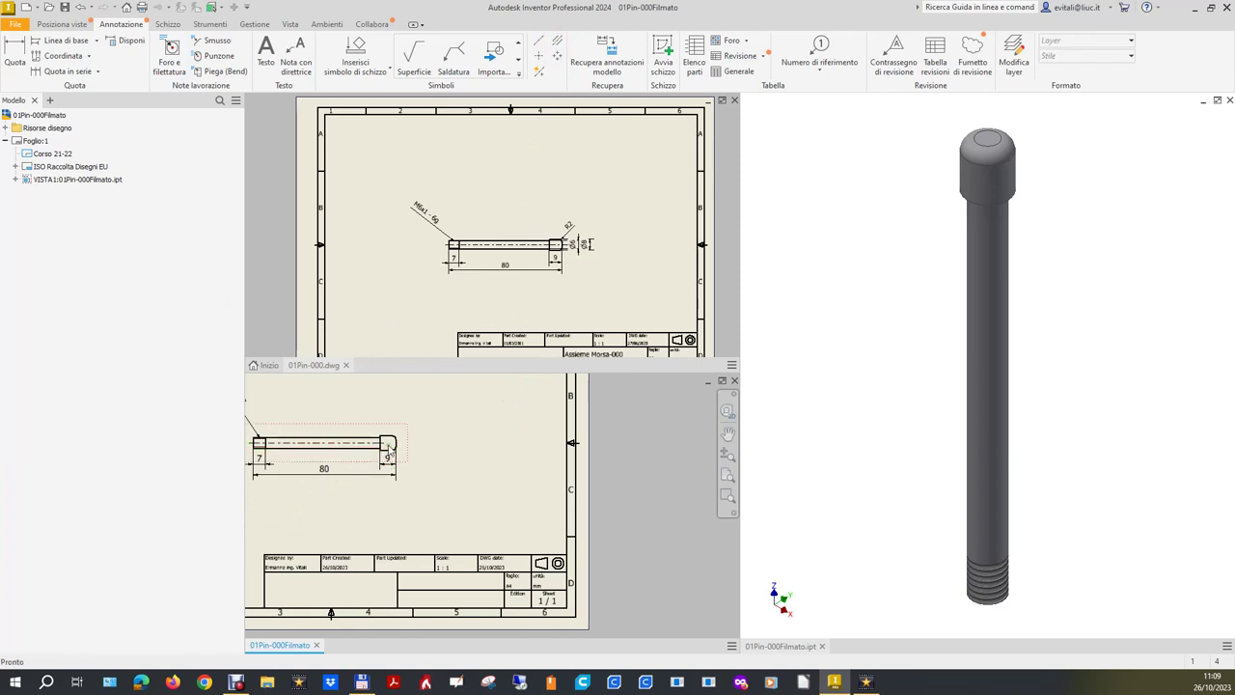
{"action": "left_click", "coordinate": [386, 442]}
{"action": "left_click_drag", "start_coordinate": [389, 444], "coordinate": [410, 442]}
{"action": "left_click", "coordinate": [5, 53]}
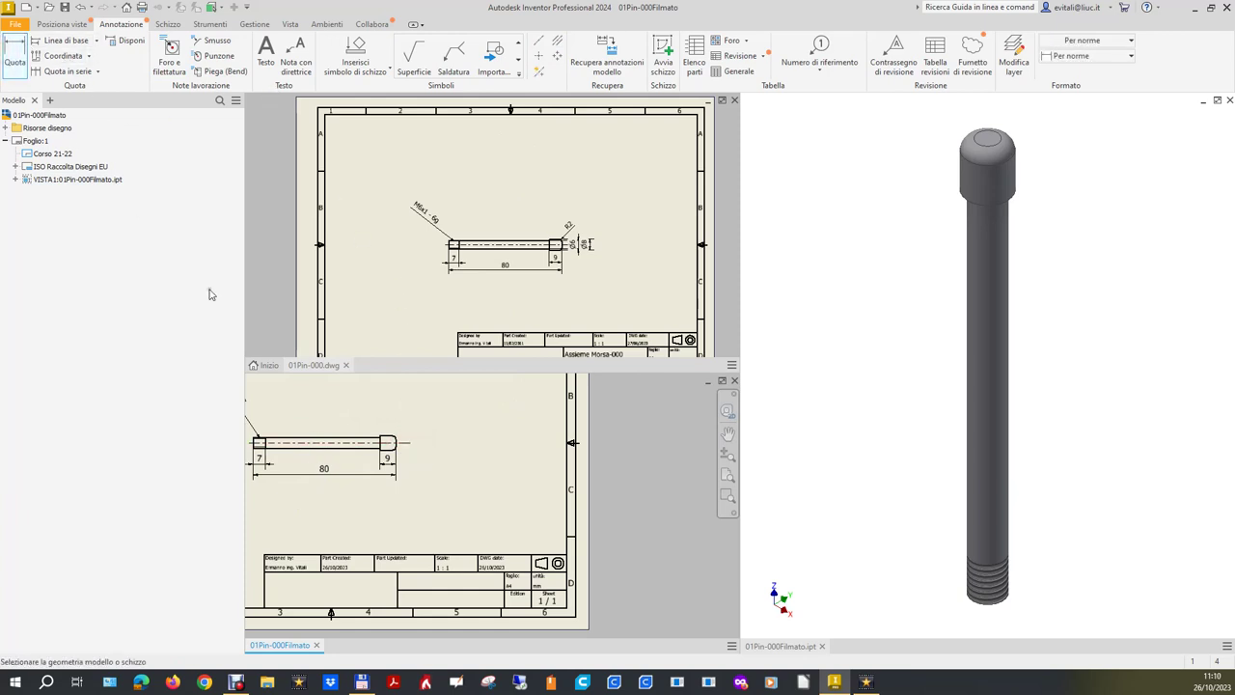
Step: Dimension the head diameter as Ø8 and the shaft as Ø6, then reposition the Ø8 dimension
{"action": "scroll", "coordinate": [403, 487], "scroll_direction": "up", "scroll_amount": 3}
{"action": "left_click", "coordinate": [377, 422]}
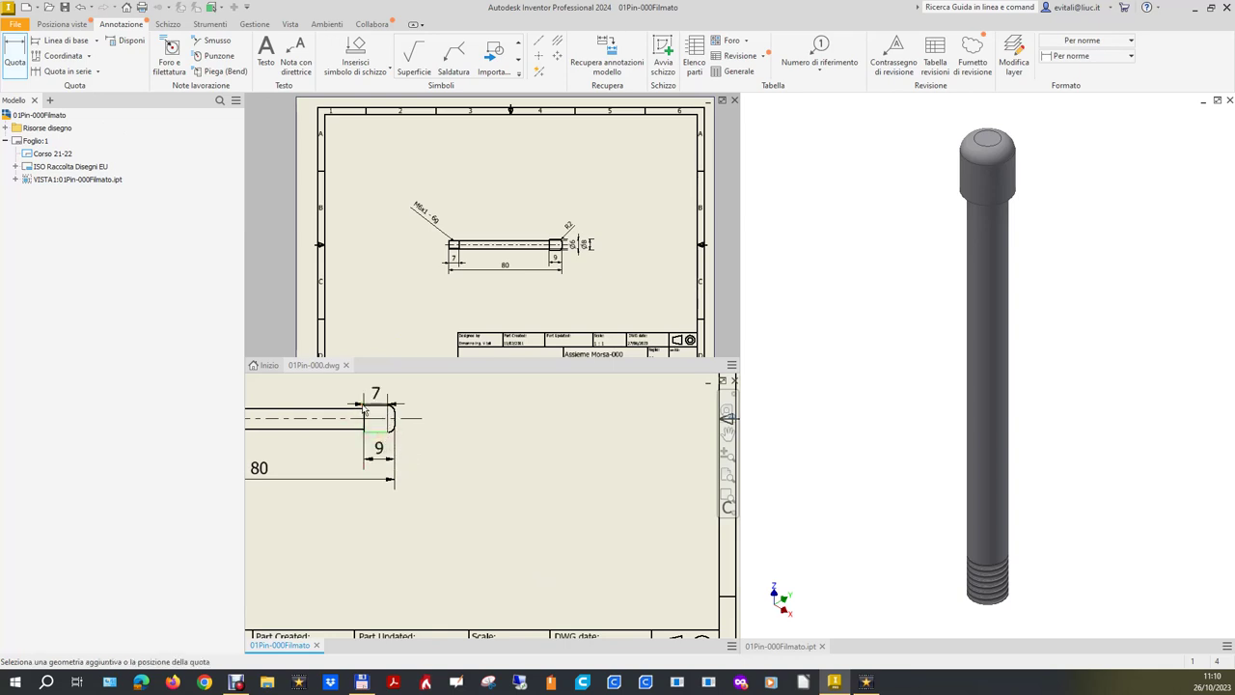
{"action": "left_click", "coordinate": [376, 408]}
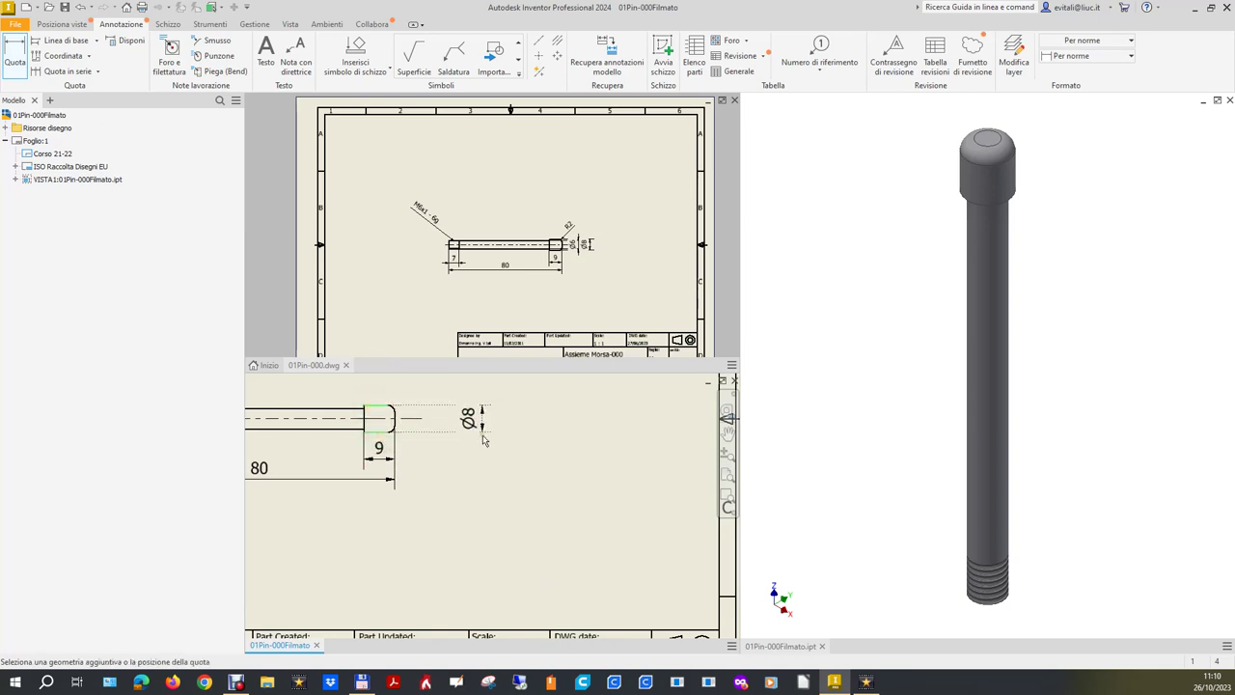
{"action": "left_click", "coordinate": [462, 434]}
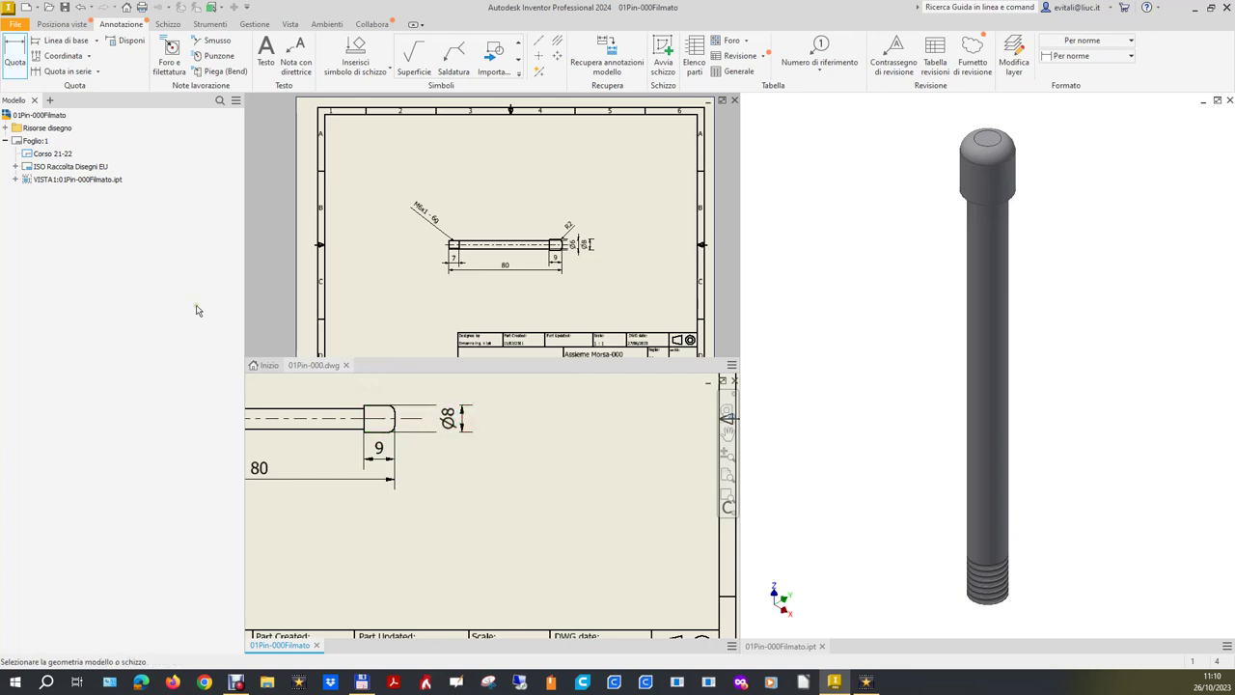
{"action": "left_click", "coordinate": [26, 58]}
{"action": "left_click", "coordinate": [337, 428]}
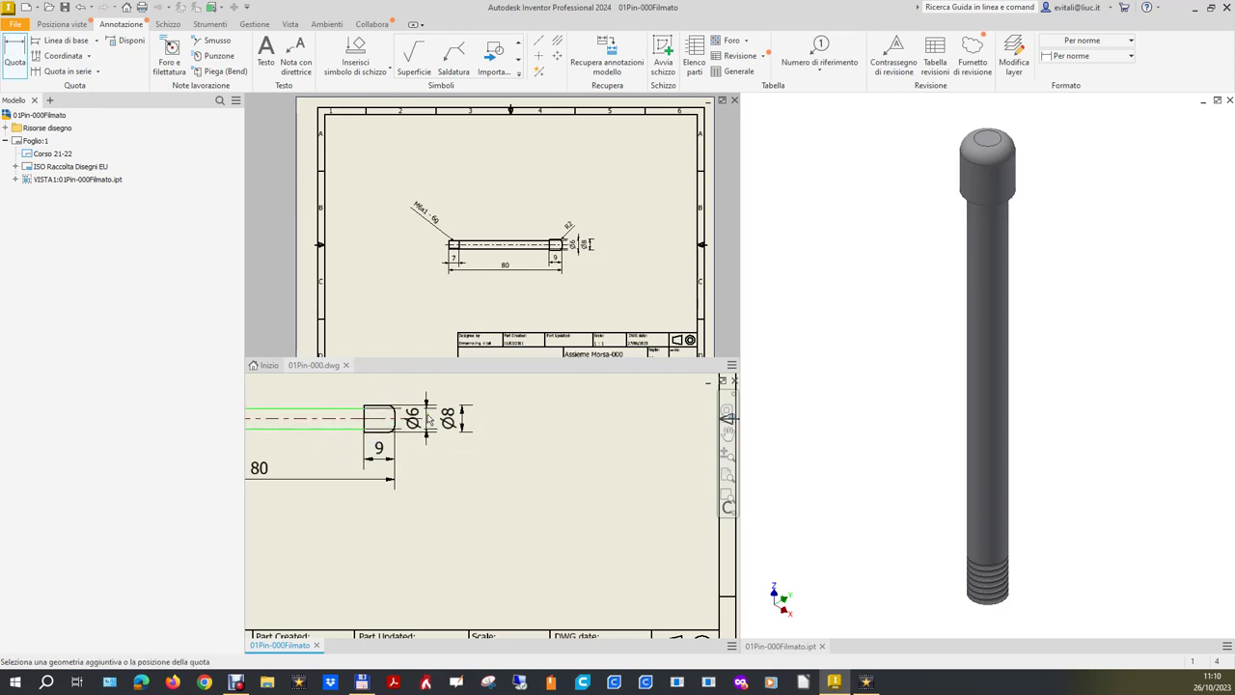
{"action": "left_click", "coordinate": [430, 418]}
{"action": "key", "text": "Escape"}
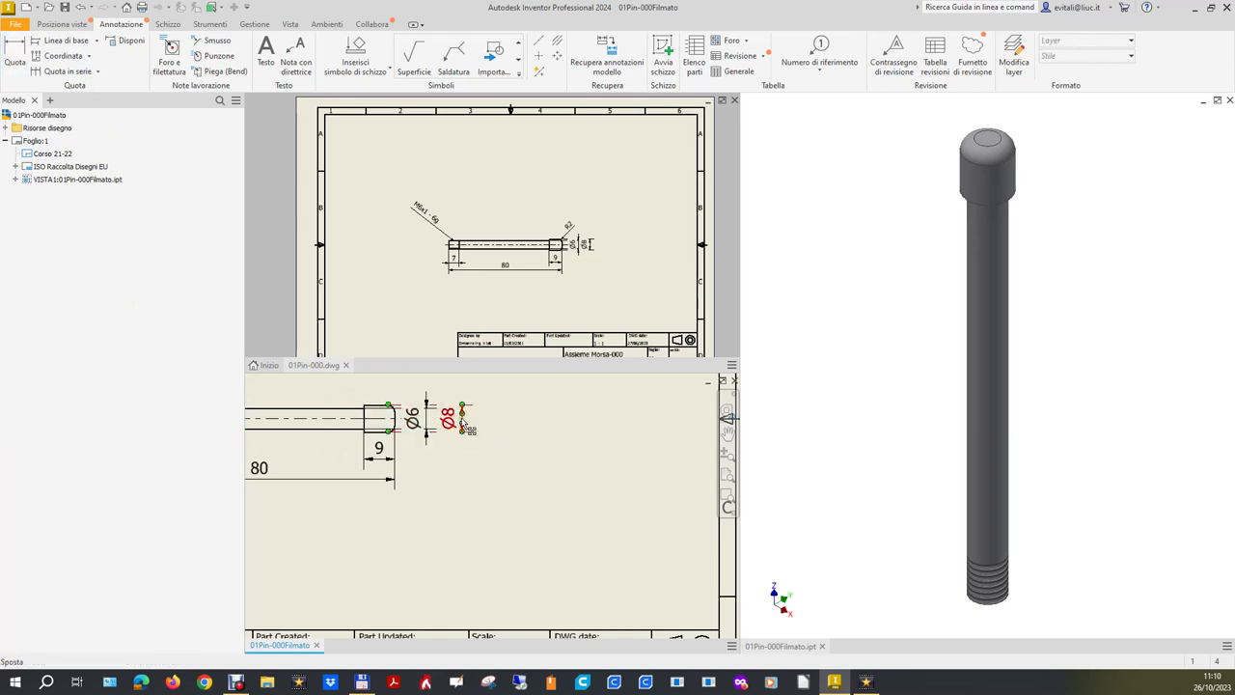
{"action": "left_click_drag", "start_coordinate": [464, 431], "coordinate": [492, 421]}
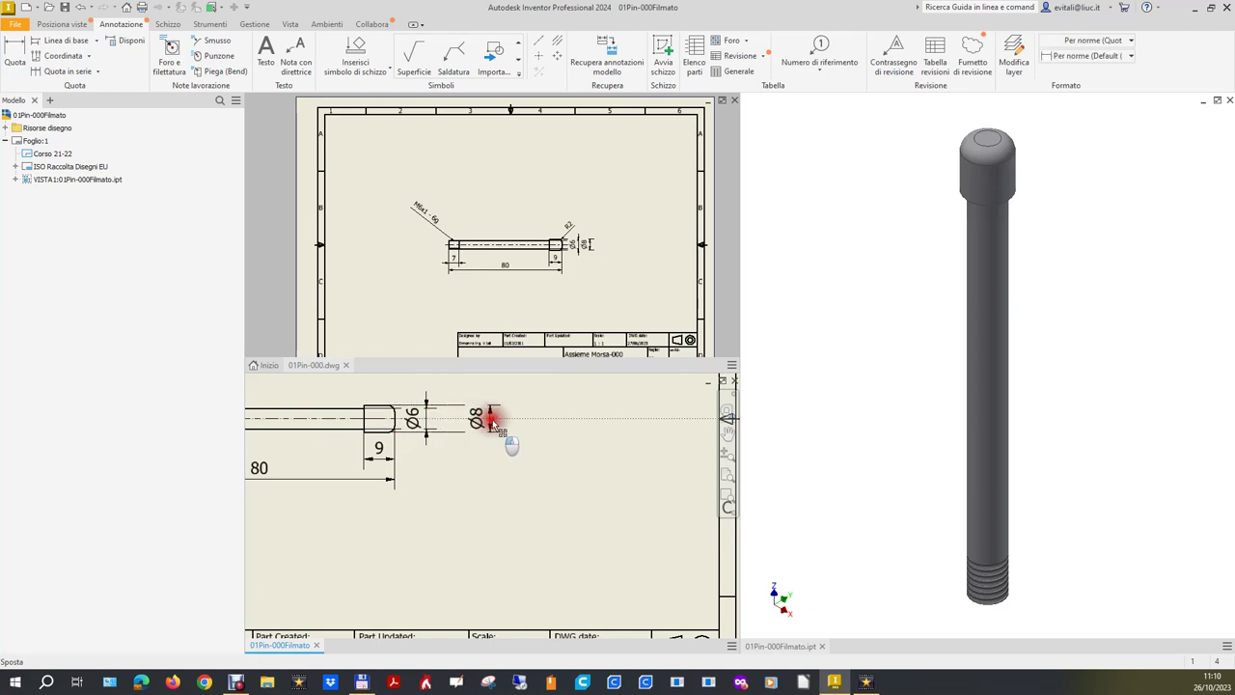
{"action": "left_click_drag", "start_coordinate": [492, 421], "coordinate": [448, 422]}
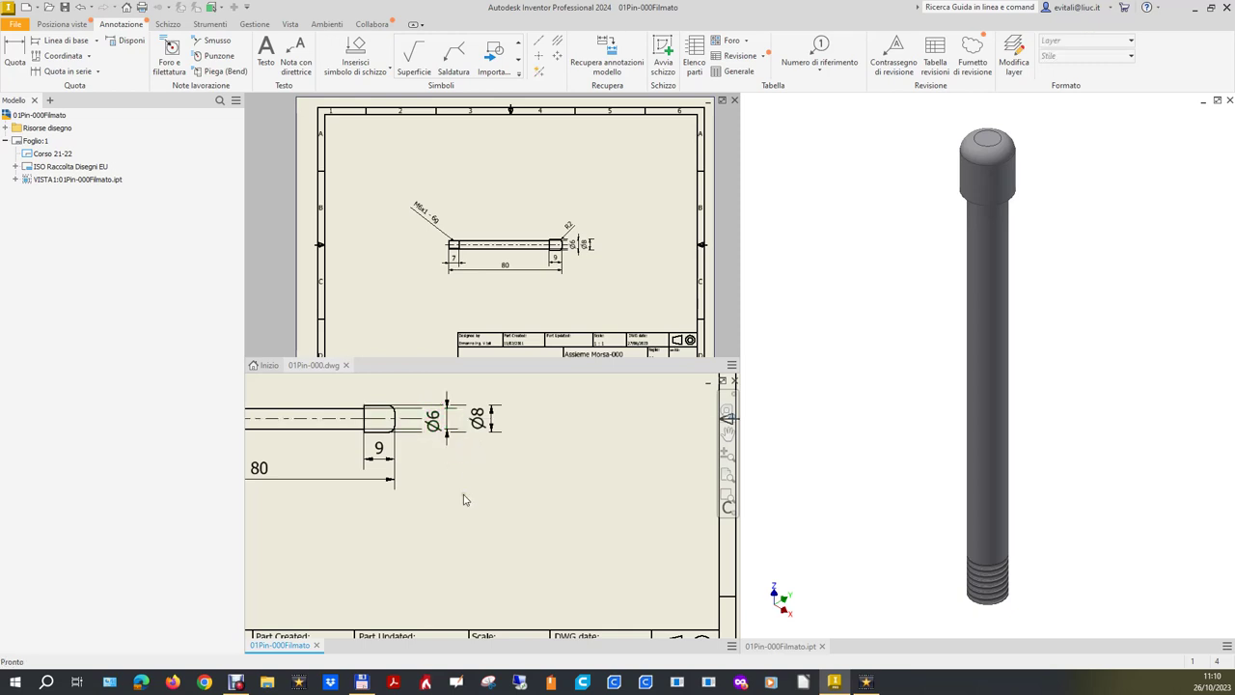
Step: Add an R2 radius dimension to the head's rounded corner
{"action": "scroll", "coordinate": [444, 448], "scroll_direction": "down", "scroll_amount": 2}
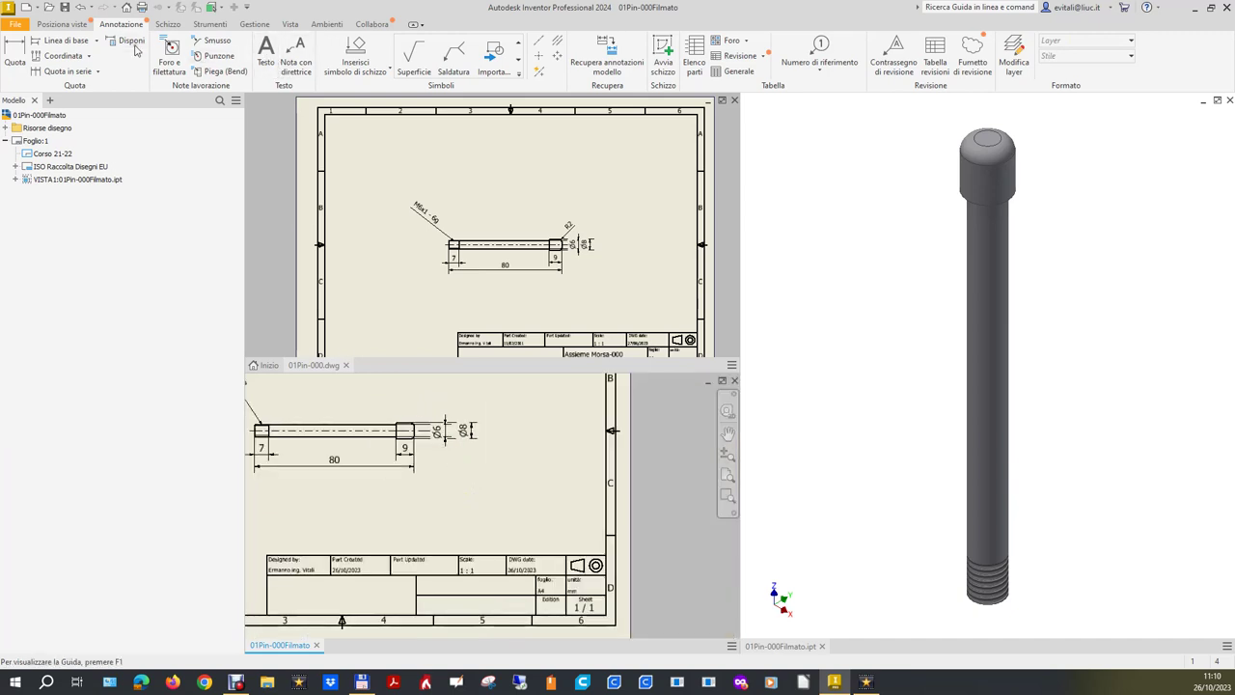
{"action": "left_click", "coordinate": [16, 53]}
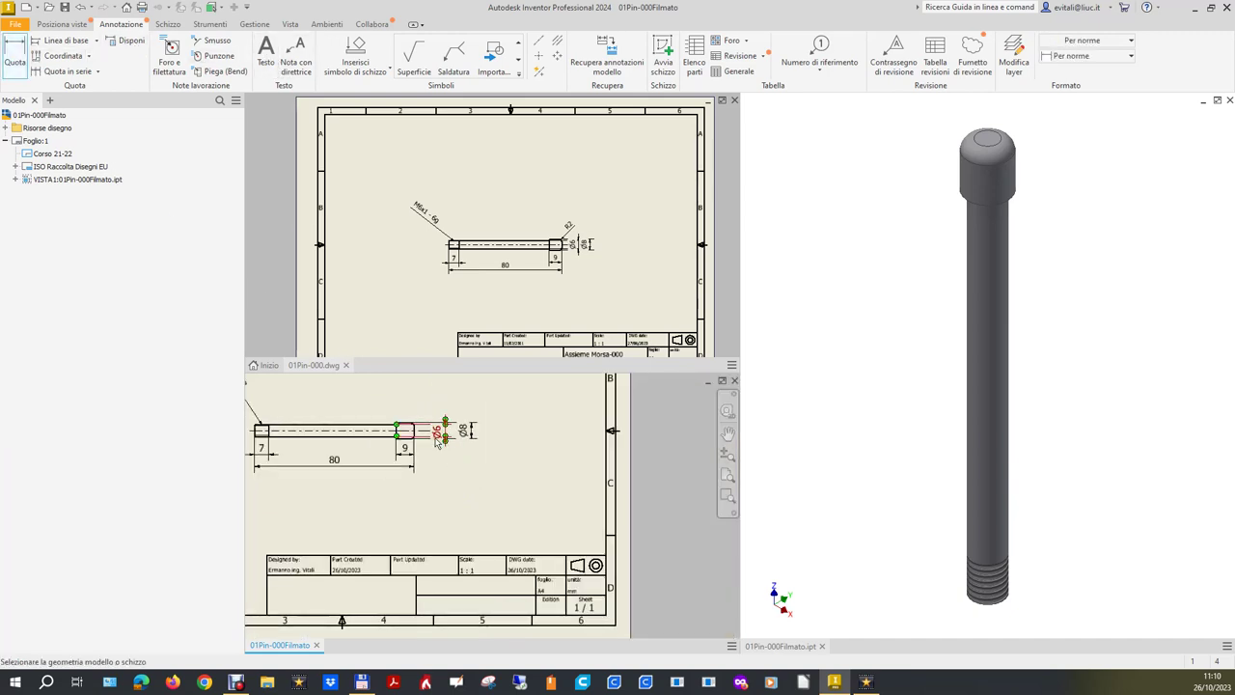
{"action": "scroll", "coordinate": [425, 431], "scroll_direction": "up", "scroll_amount": 3}
{"action": "left_click", "coordinate": [425, 462]}
{"action": "scroll", "coordinate": [516, 417], "scroll_direction": "down", "scroll_amount": 2}
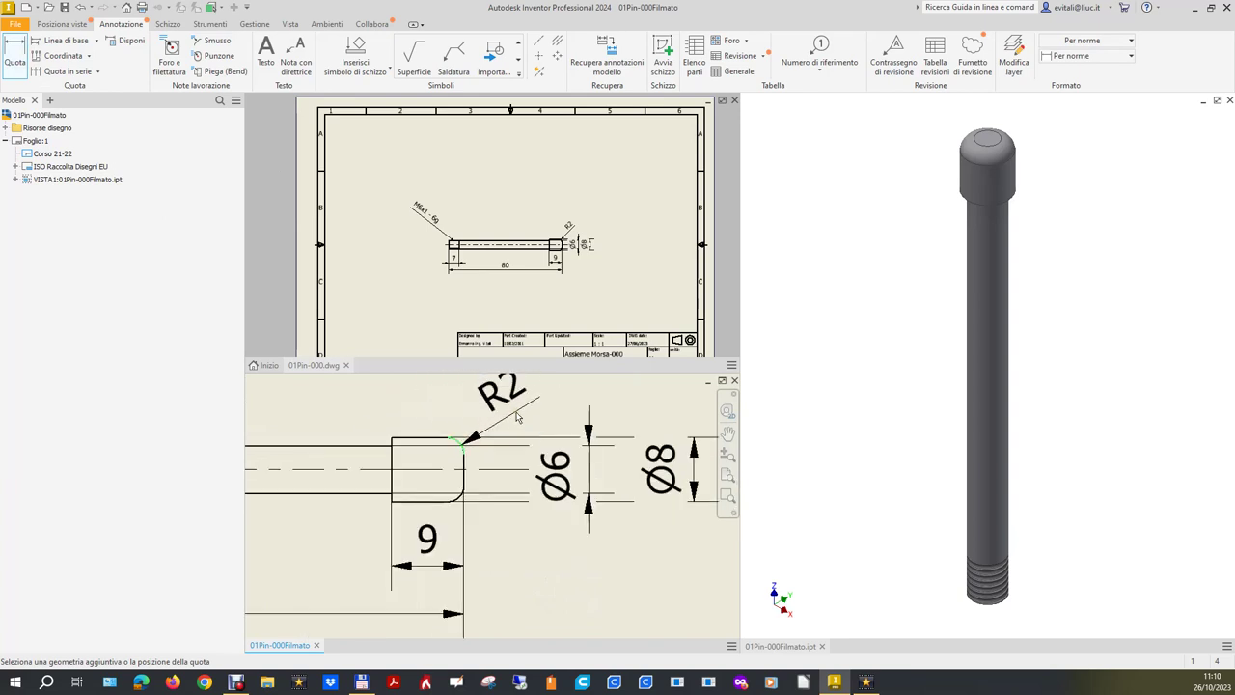
{"action": "scroll", "coordinate": [516, 417], "scroll_direction": "down", "scroll_amount": 2}
{"action": "left_click", "coordinate": [518, 415]}
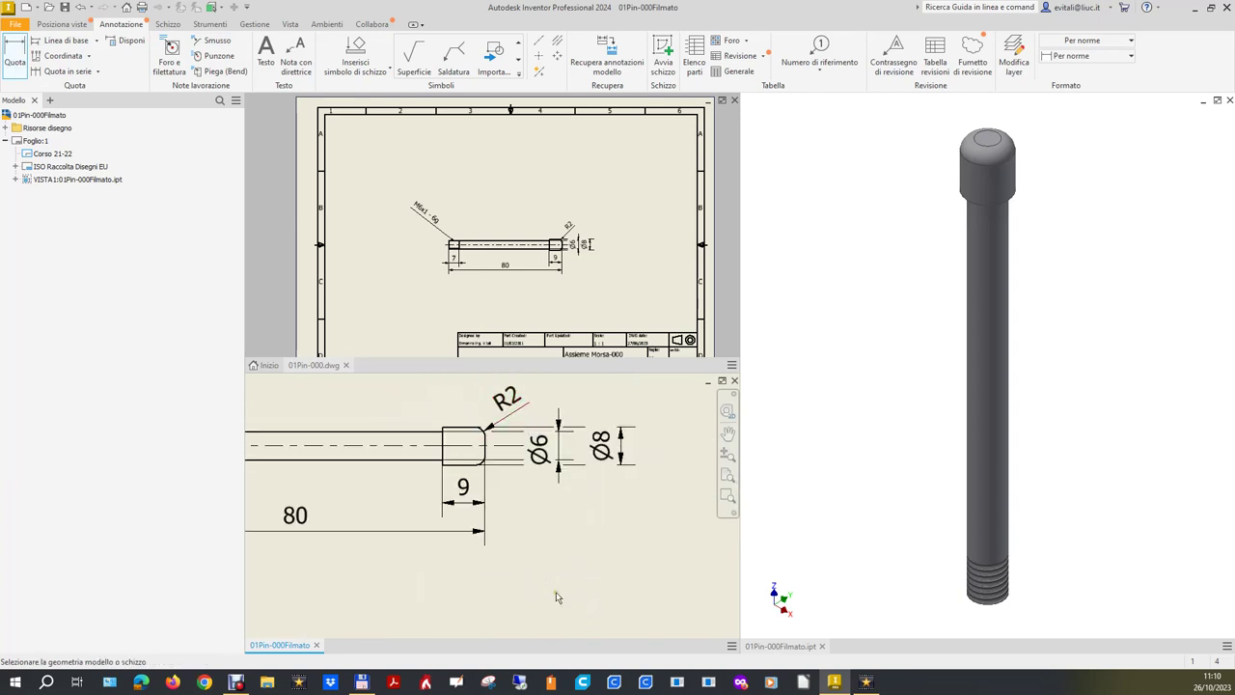
{"action": "scroll", "coordinate": [620, 538], "scroll_direction": "down", "scroll_amount": 2}
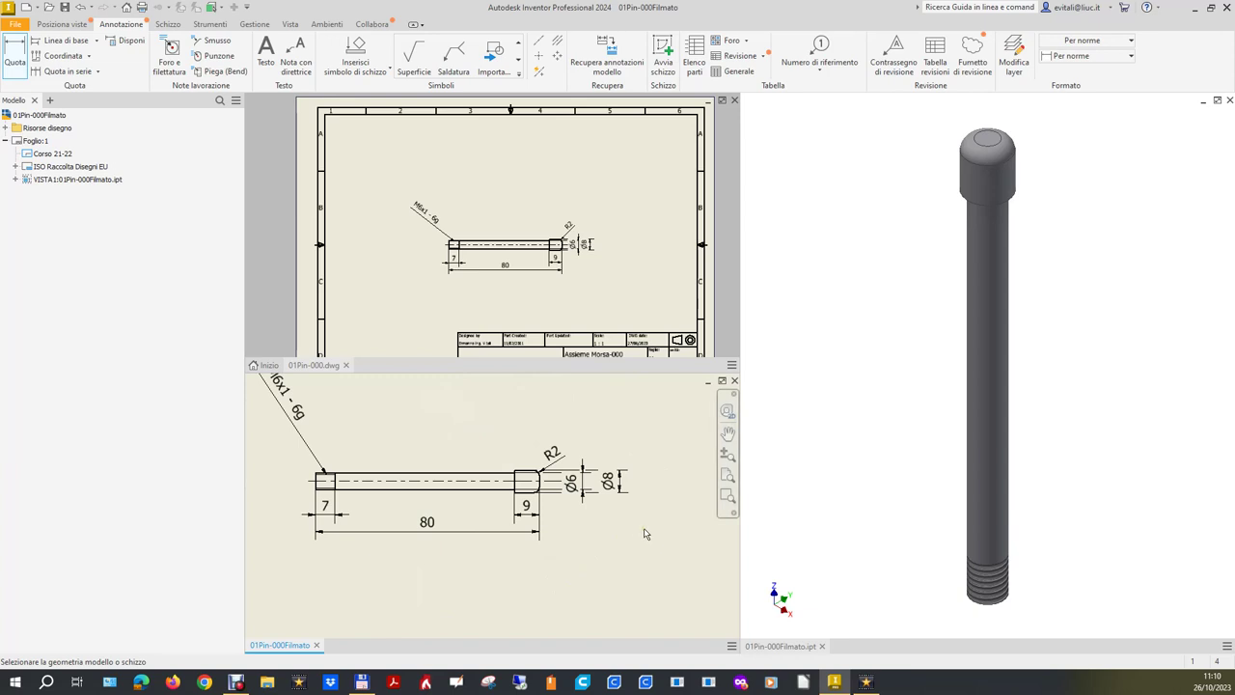
{"action": "key", "text": "Escape"}
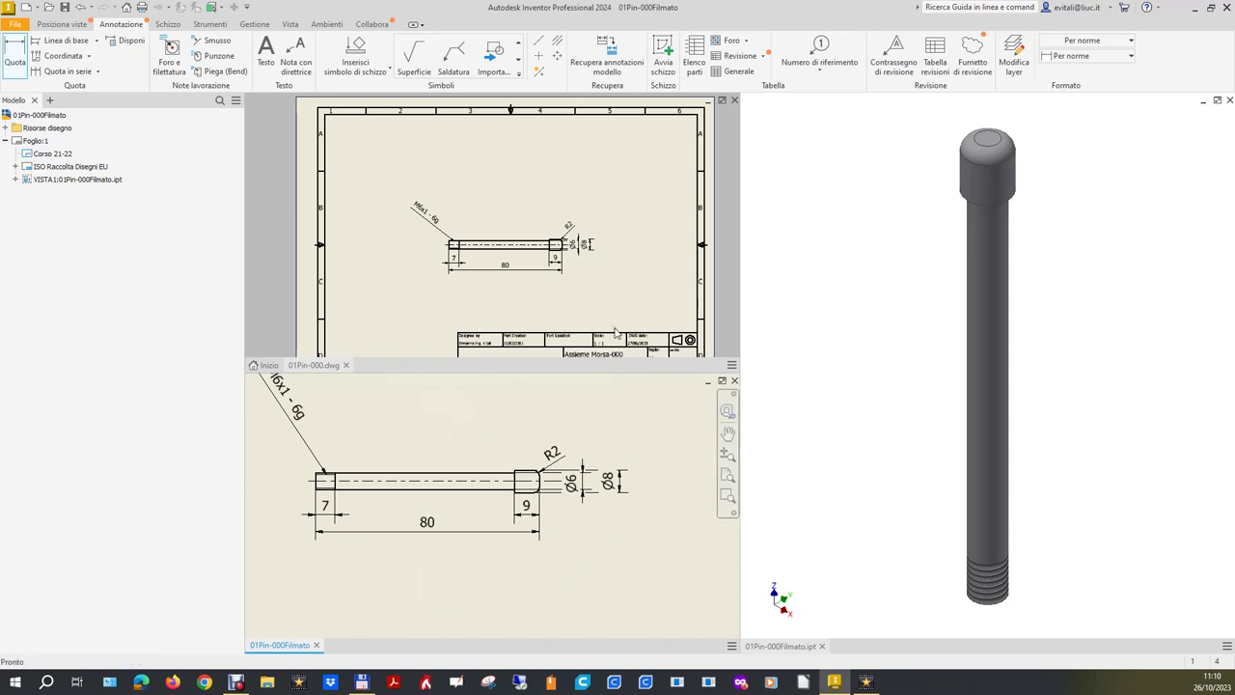